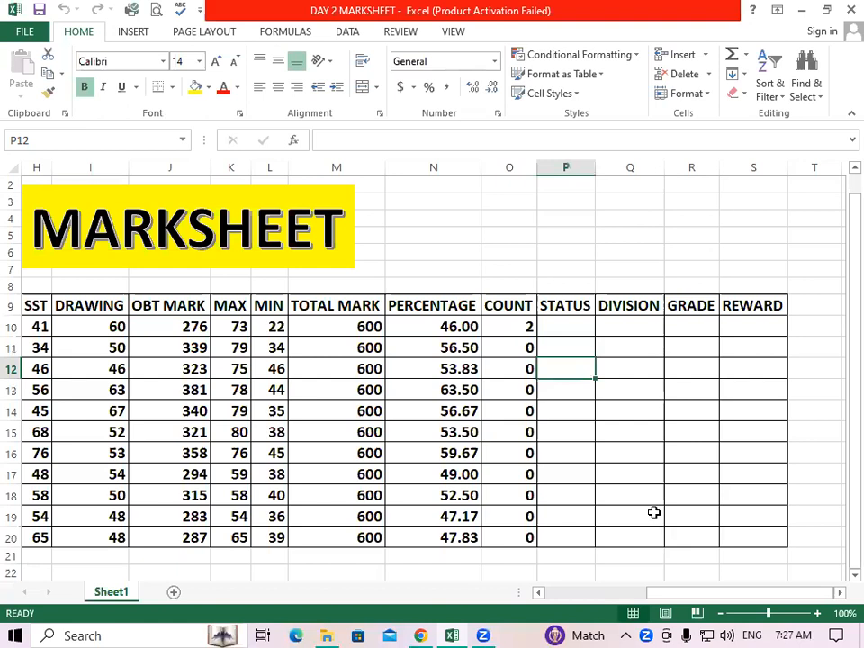
# Step: Review the marksheet's columns from STUDENT NAME through REWARD, including the empty STATUS, DIVISION, GRADE and REWARD columns
pyautogui.click(670, 447)
pyautogui.moveTo(694, 598); pyautogui.dragTo(619, 594)
pyautogui.click(618, 435)
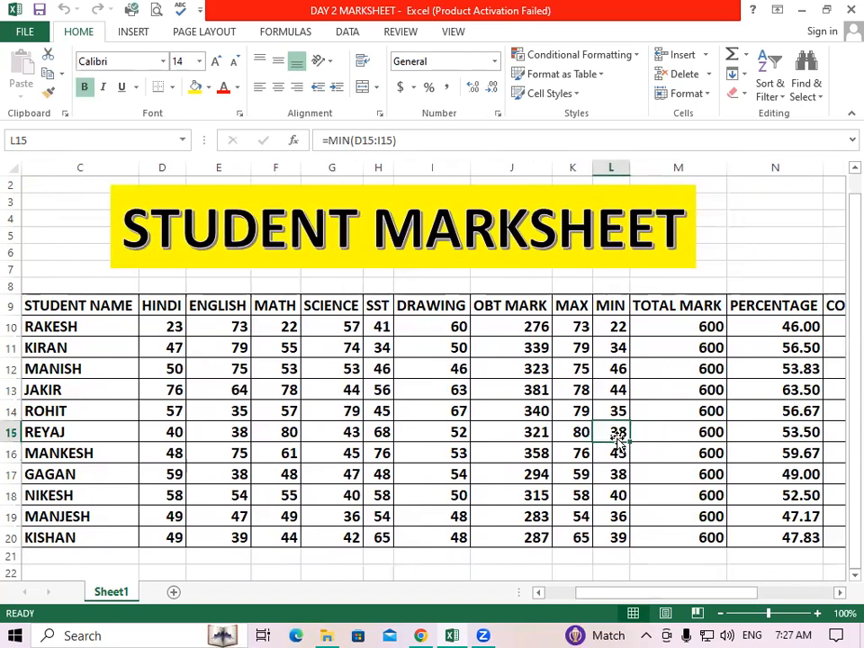
pyautogui.click(839, 597)
pyautogui.click(839, 597)
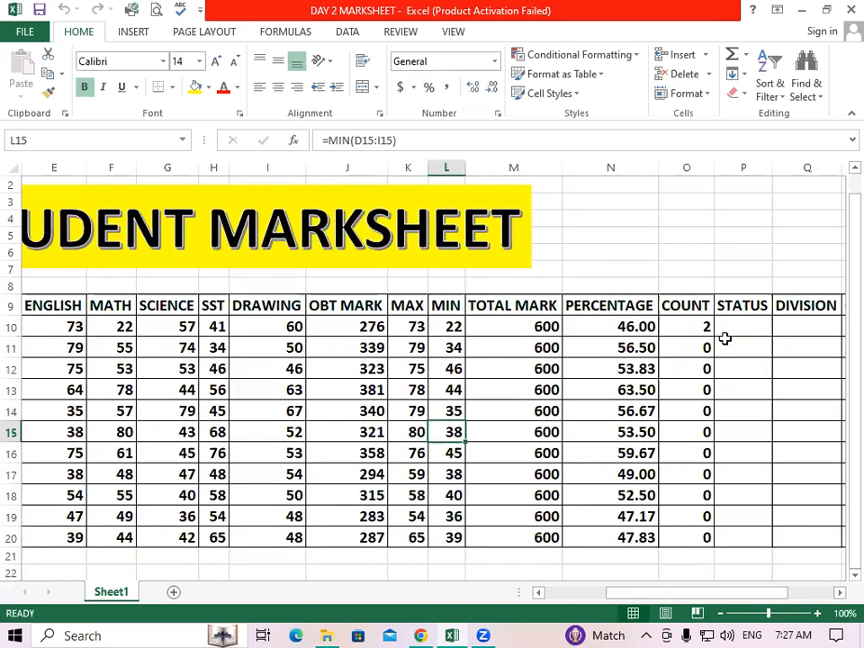
pyautogui.click(734, 326)
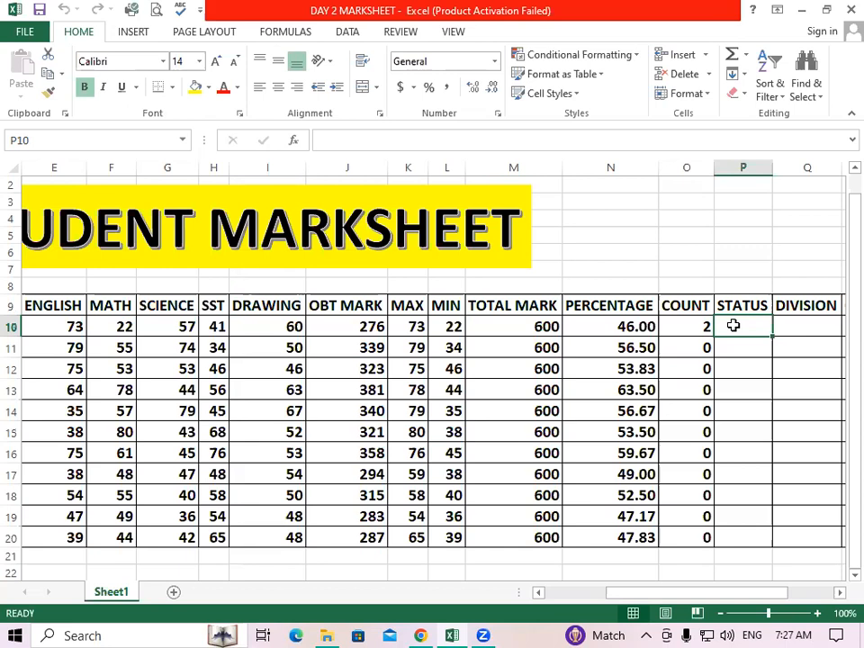
pyautogui.click(839, 593)
pyautogui.click(839, 593)
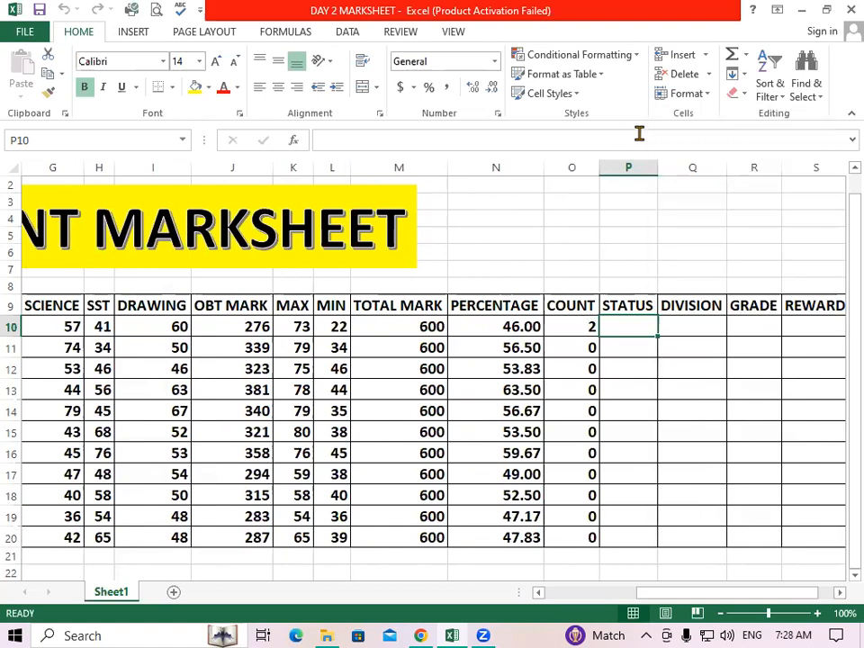
pyautogui.click(680, 405)
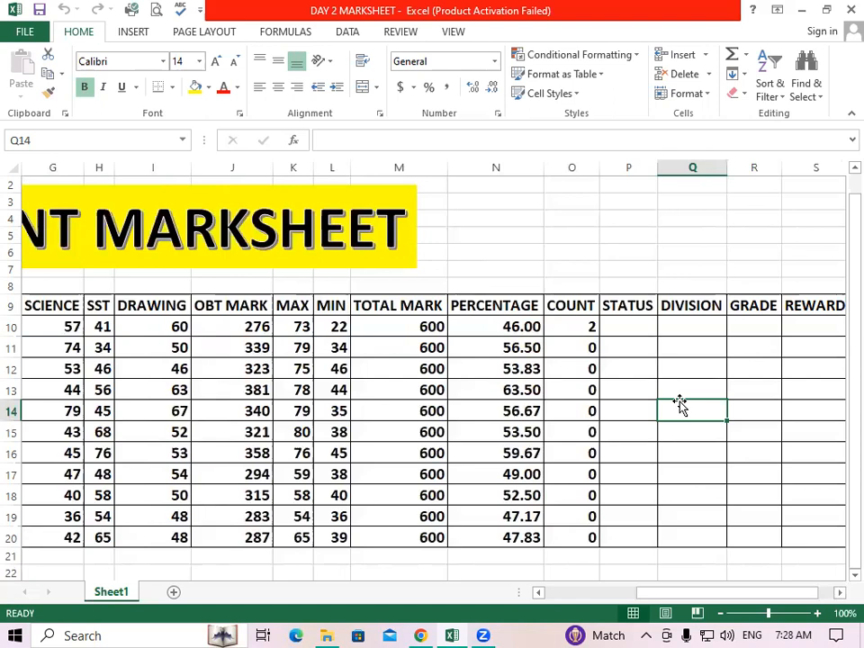
pyautogui.click(634, 447)
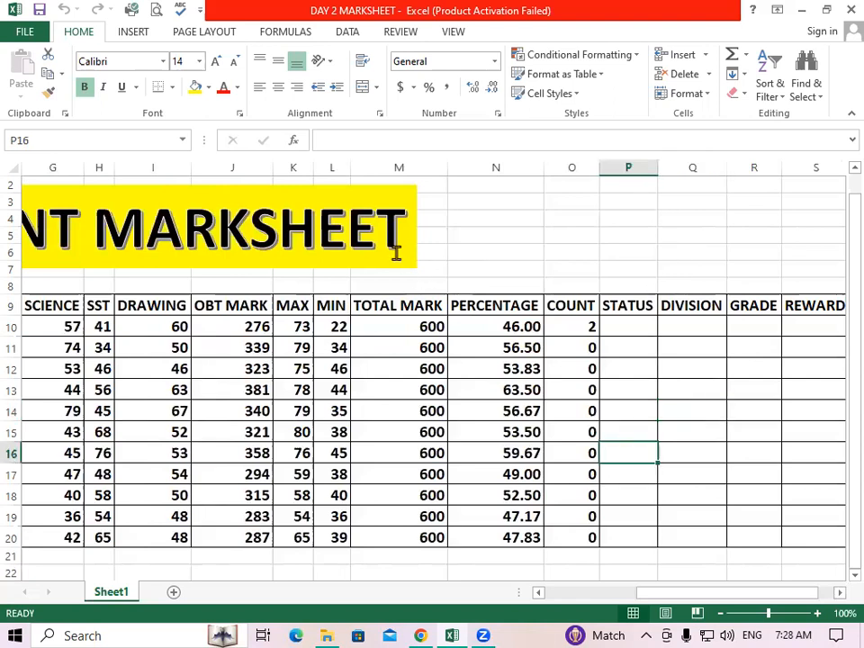
# Step: Move the STUDENT MARKSHEET banner across the sheet so it spans roughly columns G to P above the table
pyautogui.click(409, 269)
pyautogui.moveTo(409, 268)
pyautogui.mouseDown()
pyautogui.moveTo(418, 255)
pyautogui.moveTo(662, 250)
pyautogui.mouseUp()
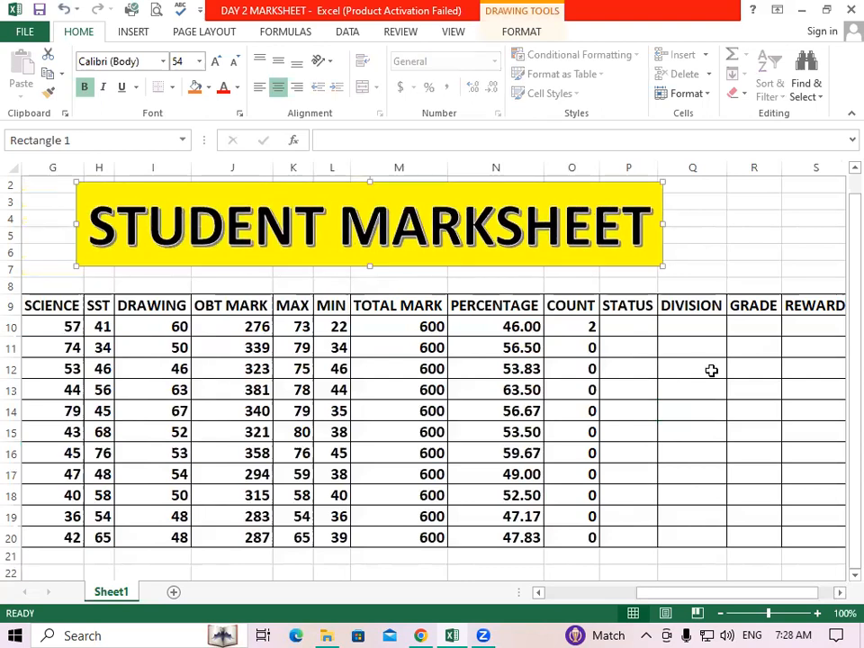
pyautogui.click(711, 370)
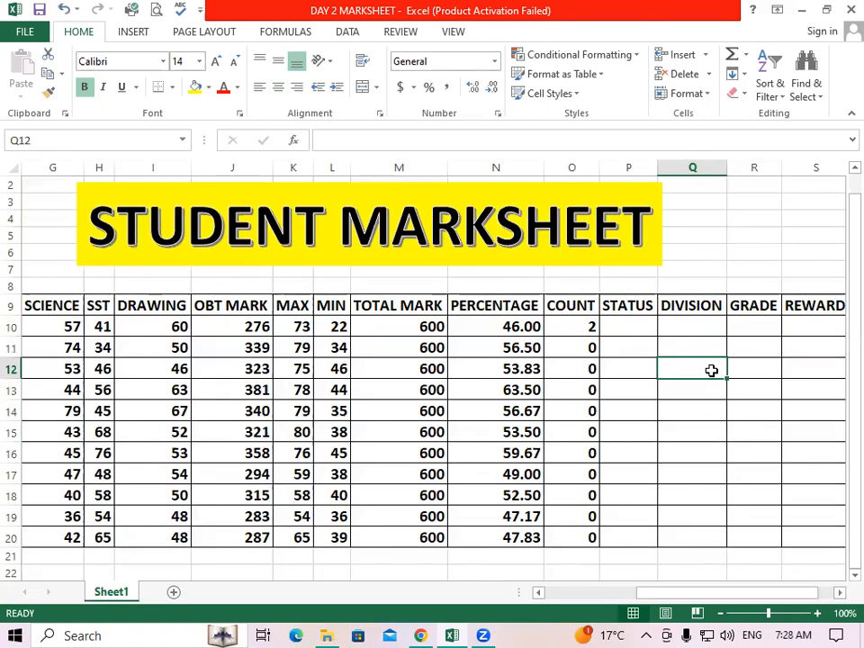
pyautogui.click(645, 322)
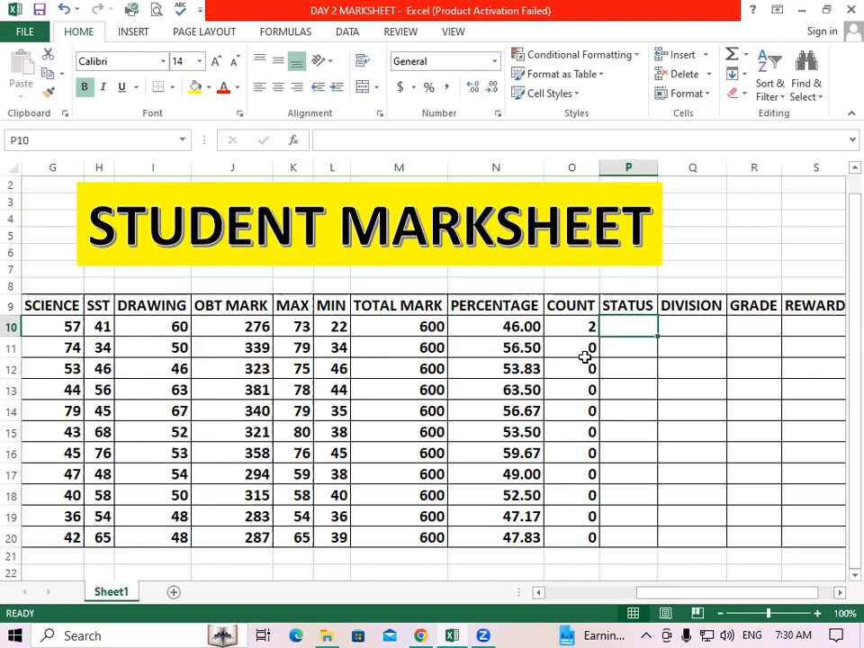
pyautogui.moveTo(590, 327); pyautogui.dragTo(574, 469)
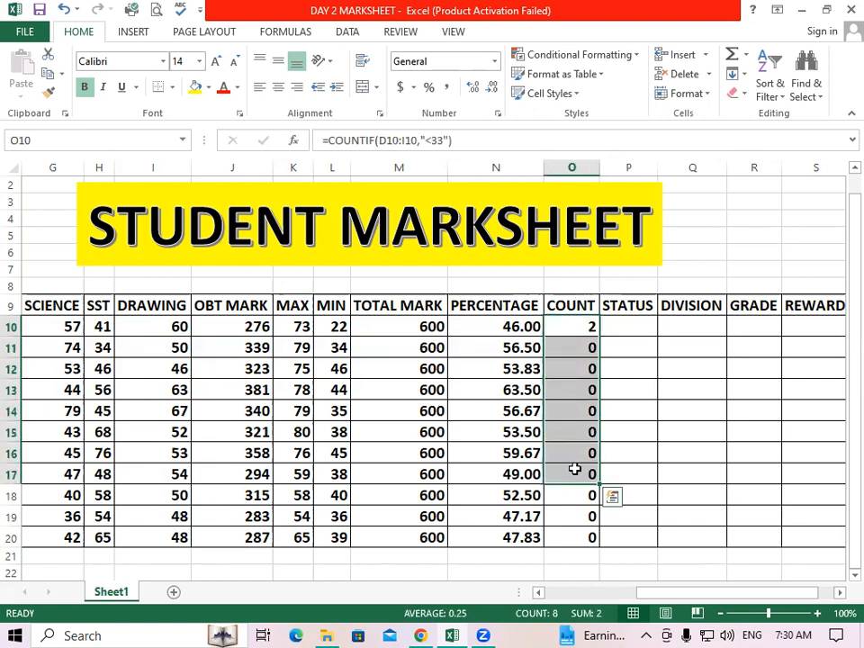
pyautogui.click(661, 454)
pyautogui.moveTo(588, 328); pyautogui.dragTo(590, 486)
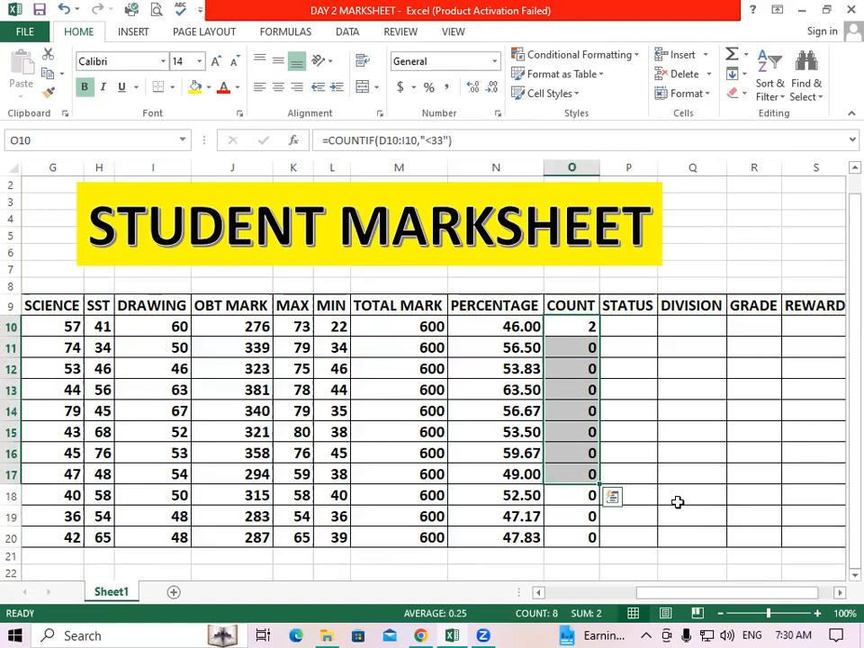
pyautogui.click(646, 492)
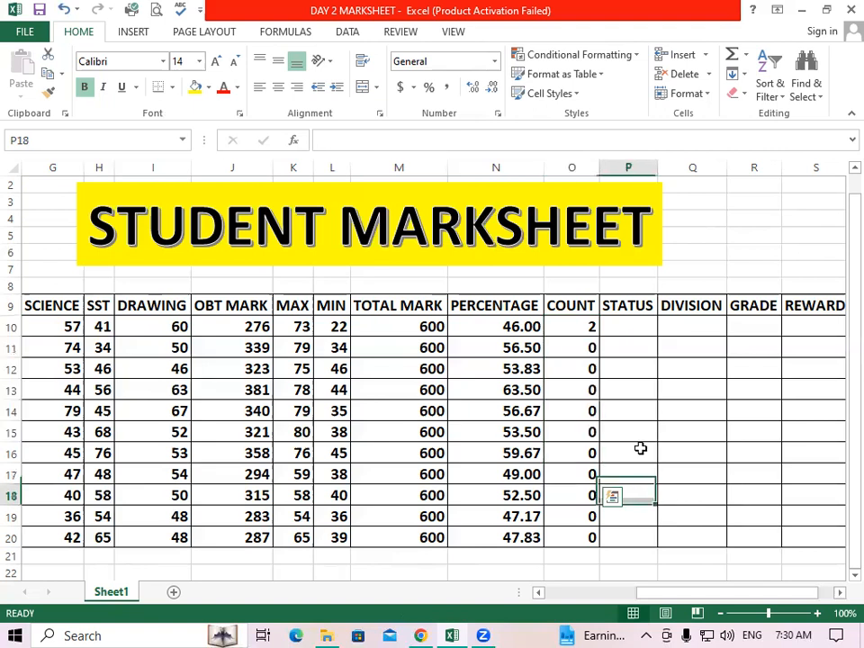
# Step: Begin an IF formula in P10 of the STATUS column that returns "PASS" when O10=0
pyautogui.click(627, 326)
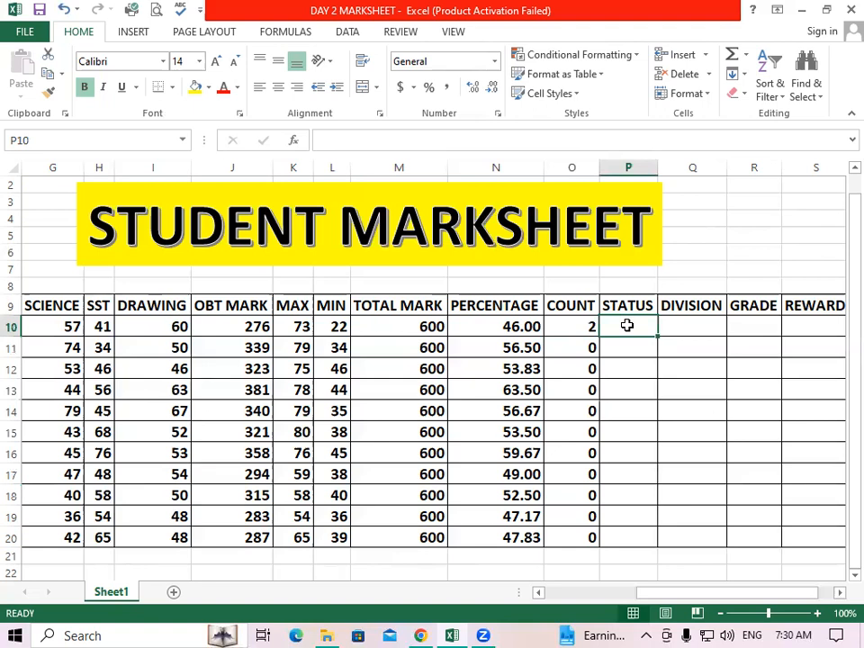
pyautogui.write('=')
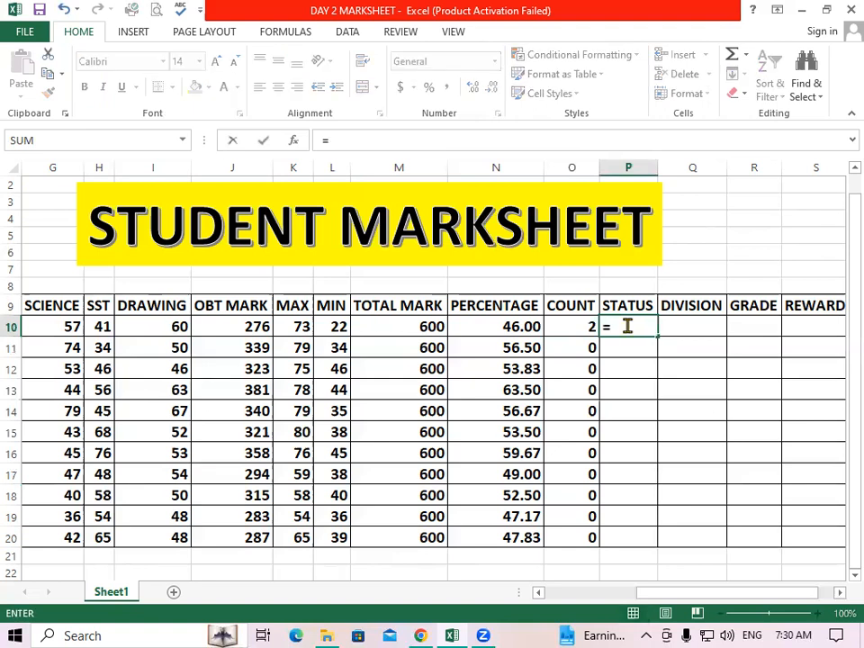
pyautogui.write('IF(')
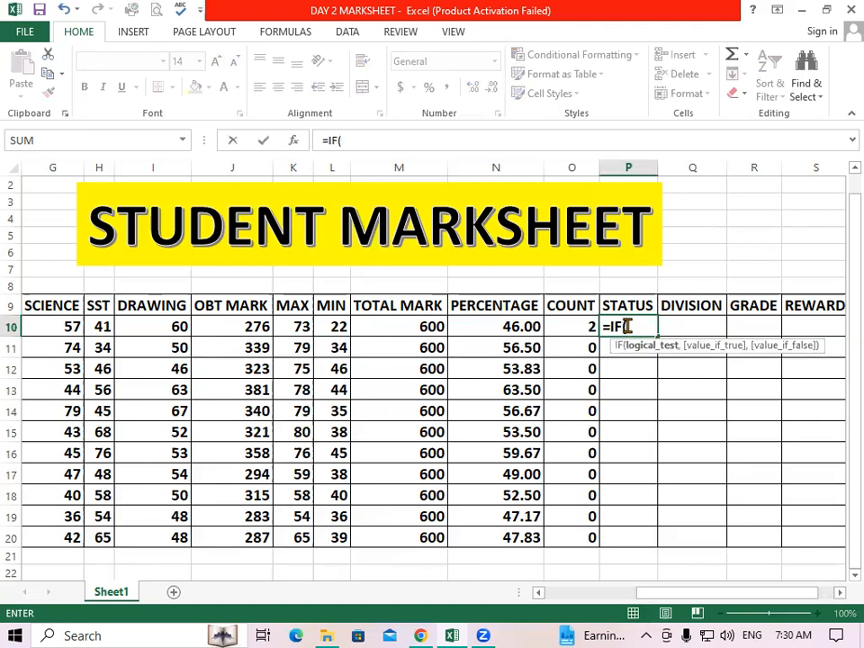
pyautogui.click(565, 322)
pyautogui.write('=0')
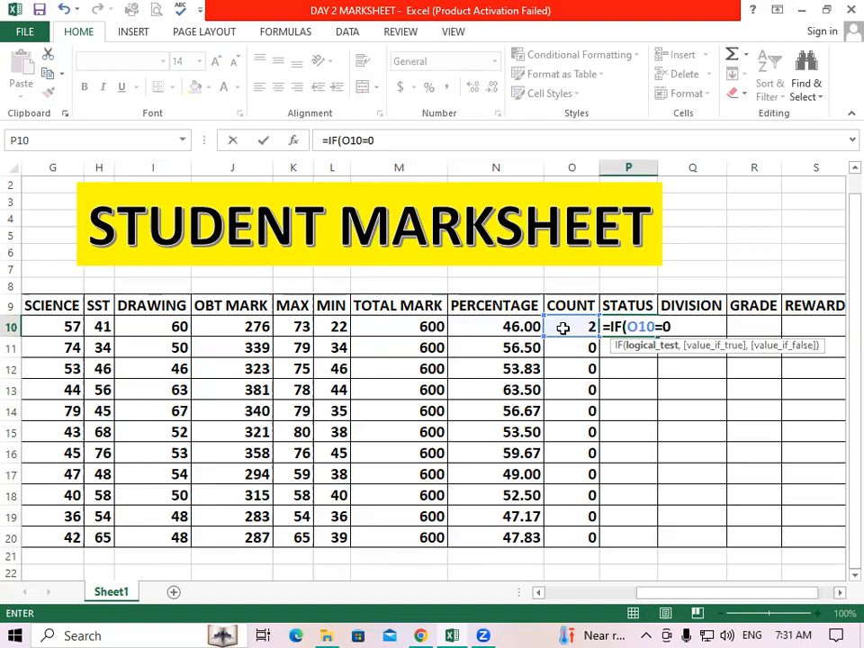
pyautogui.write(',')
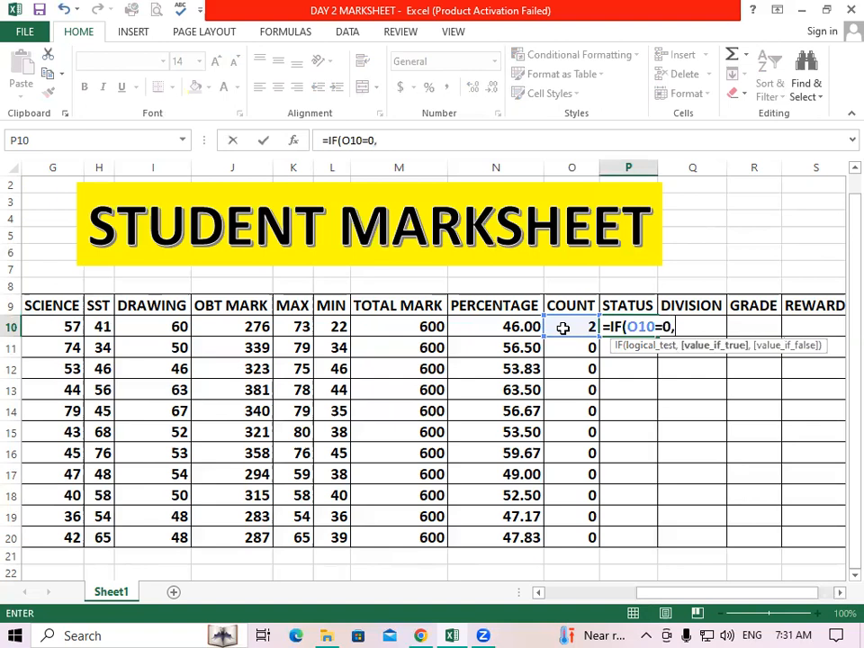
pyautogui.write('"PASS')
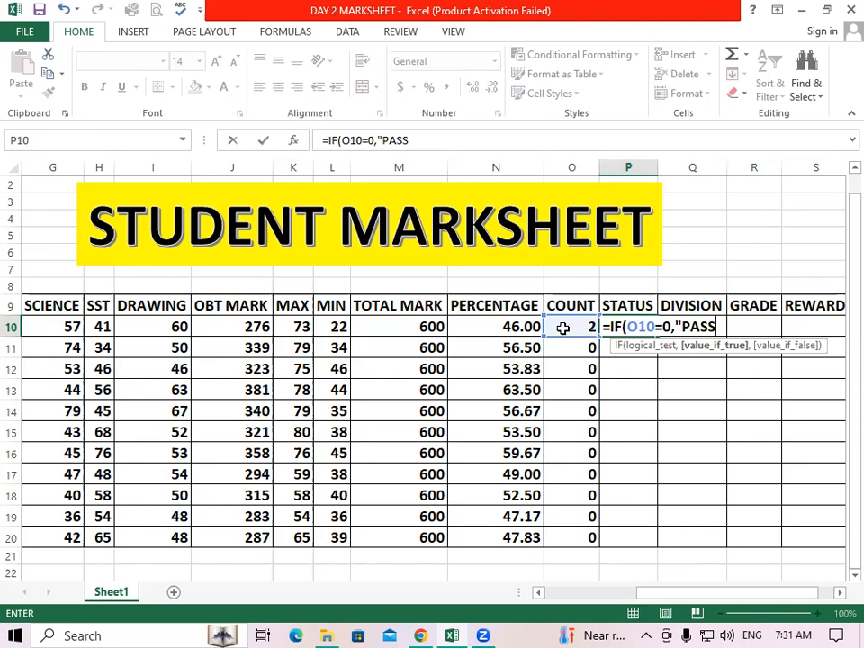
pyautogui.write('"')
pyautogui.write(',')
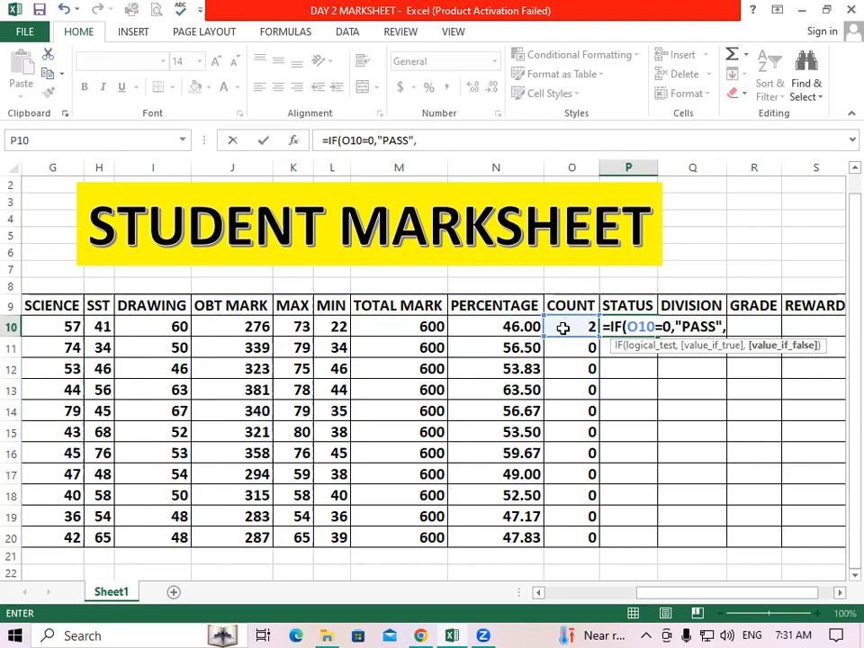
# Step: Complete the P10 formula with a nested IF returning "SP" when O10=1 and otherwise "FAIL", and fill it down to P20
pyautogui.write('IF(')
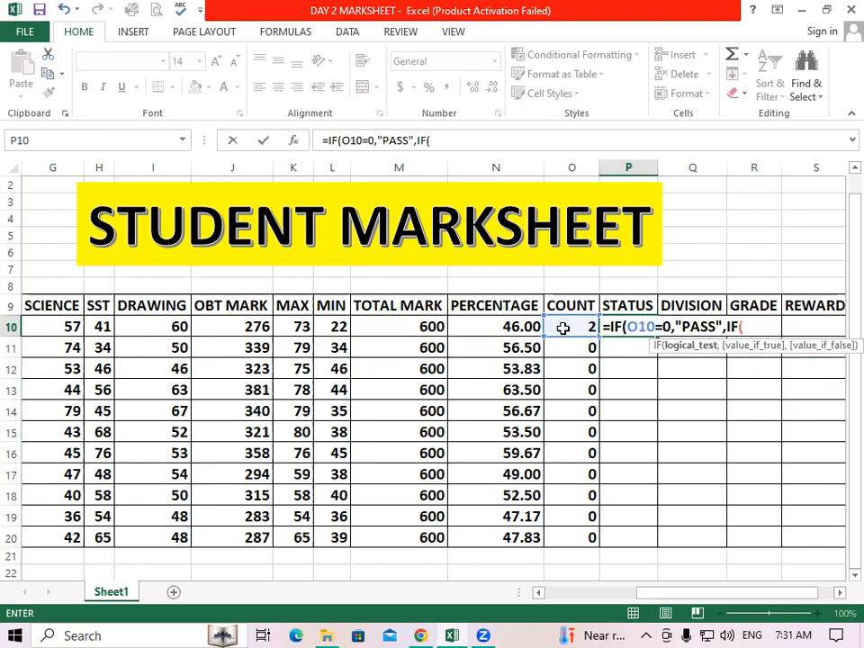
pyautogui.click(562, 329)
pyautogui.write('=1')
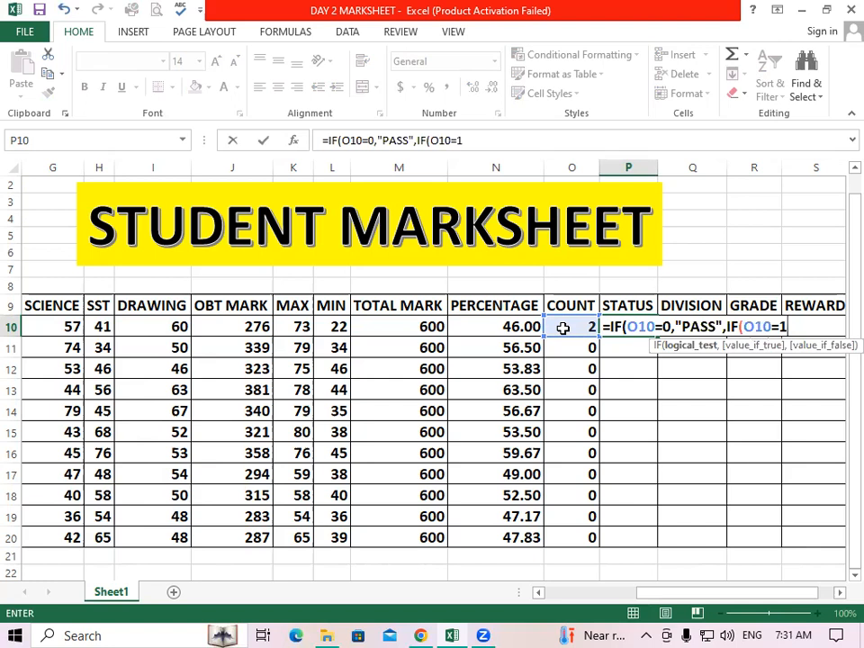
pyautogui.write(',"')
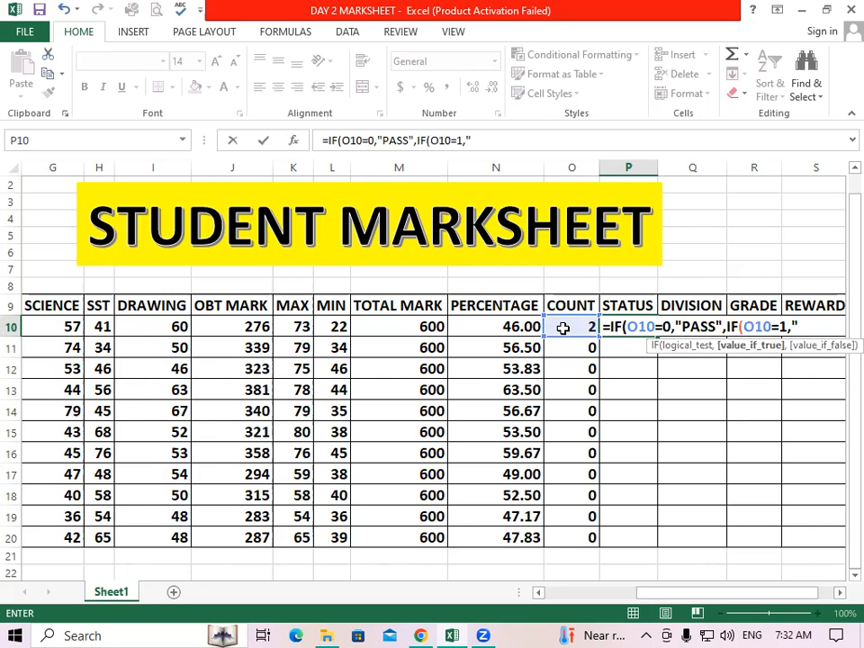
pyautogui.write('S')
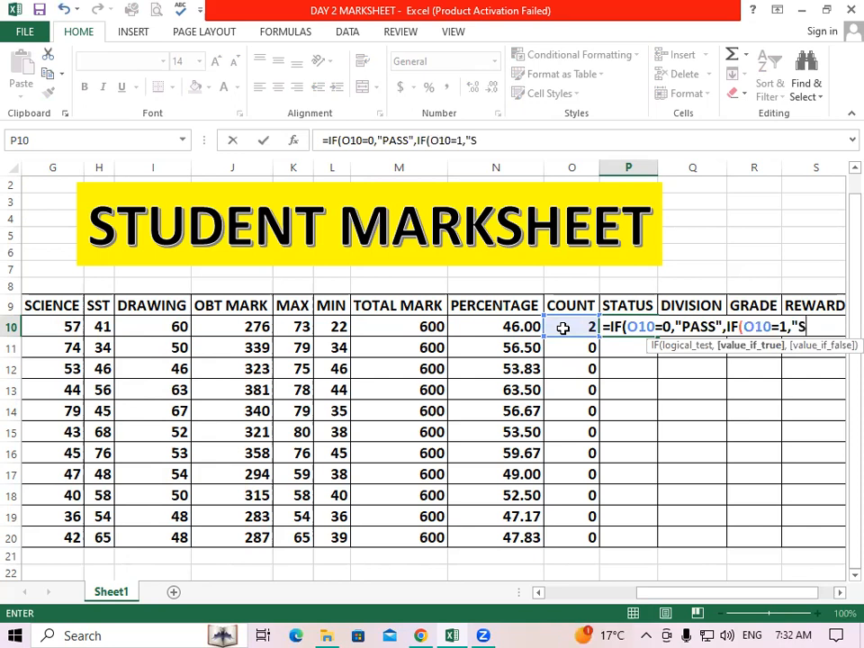
pyautogui.write('P",')
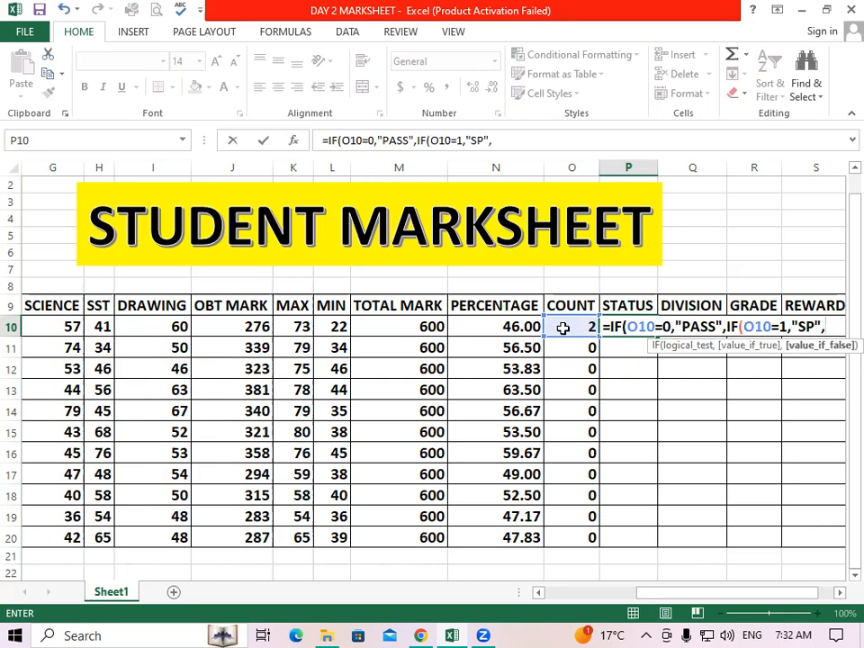
pyautogui.write('"FAIL"')
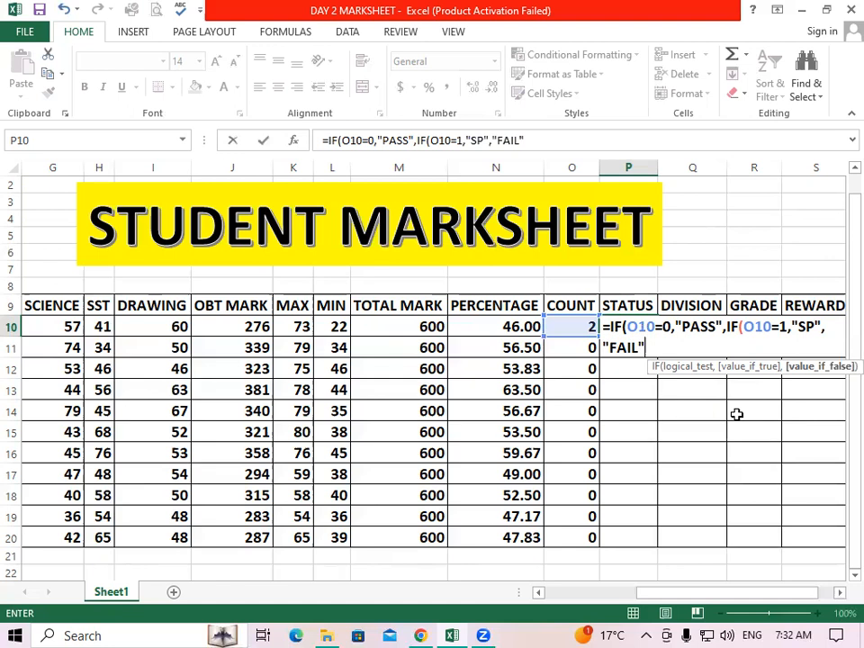
pyautogui.write('))')
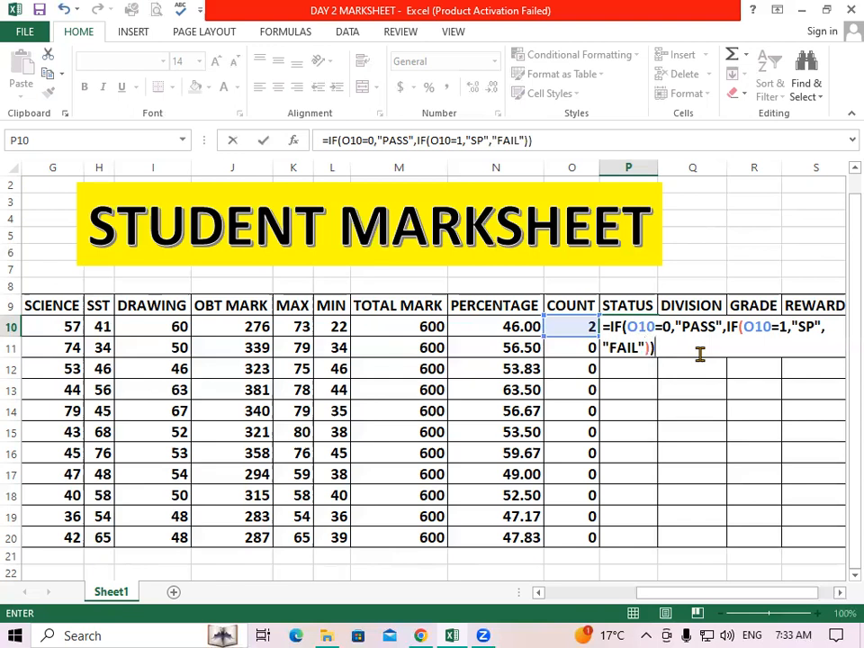
pyautogui.press('Return')
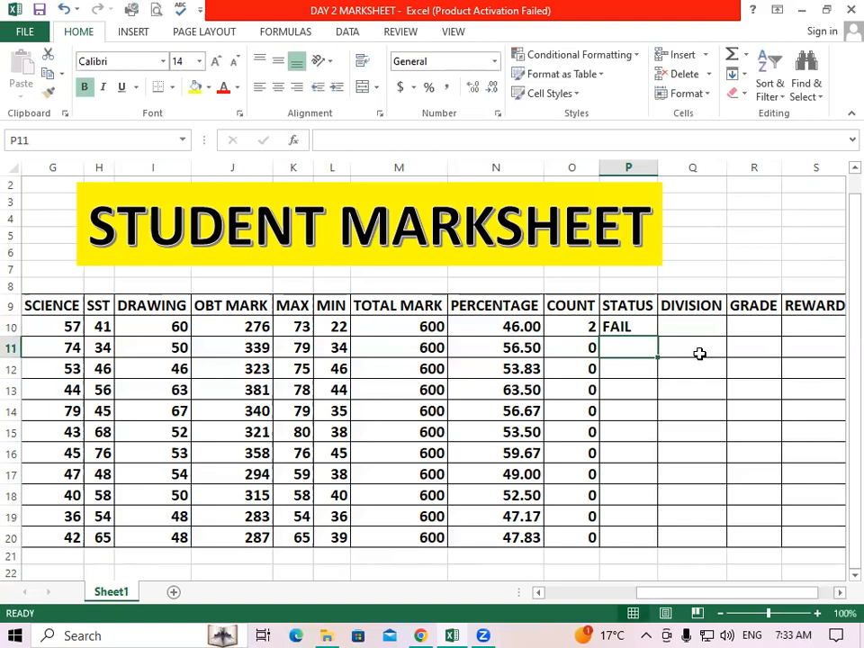
pyautogui.click(635, 327)
pyautogui.doubleClick(658, 337)
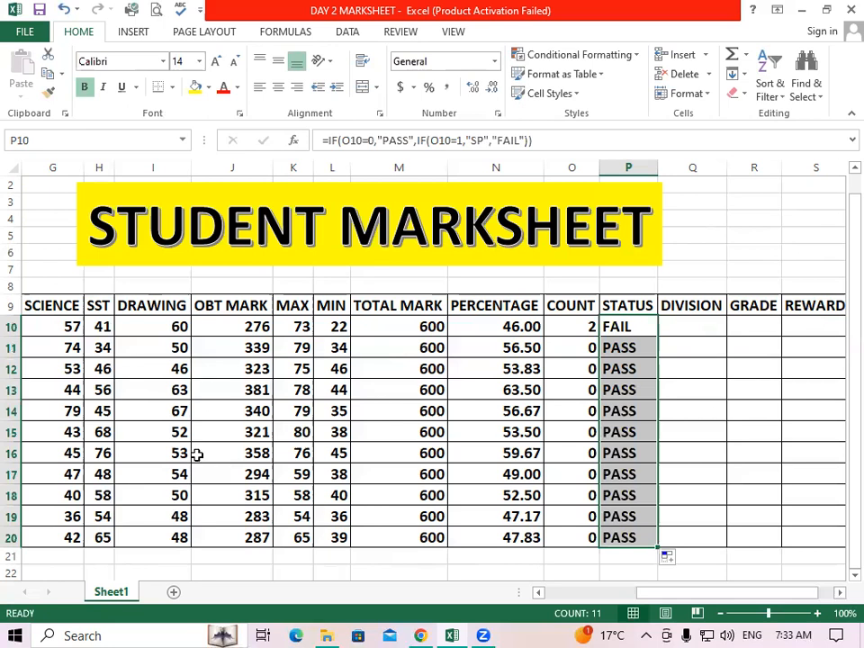
# Step: Set the SST mark in H12 to 23 and check the STATUS results against the COUNT values
pyautogui.moveTo(766, 594); pyautogui.dragTo(720, 576)
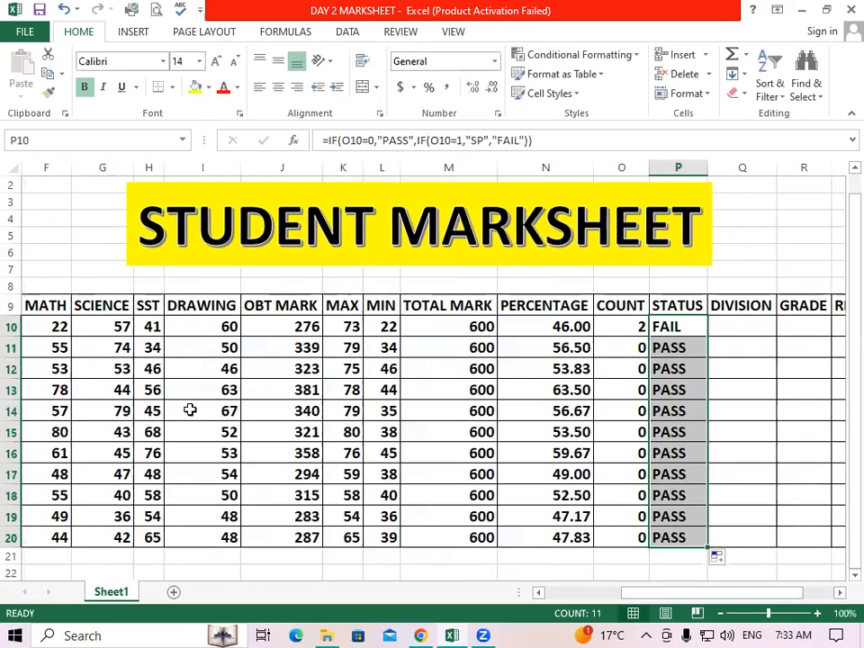
pyautogui.click(148, 368)
pyautogui.write('23')
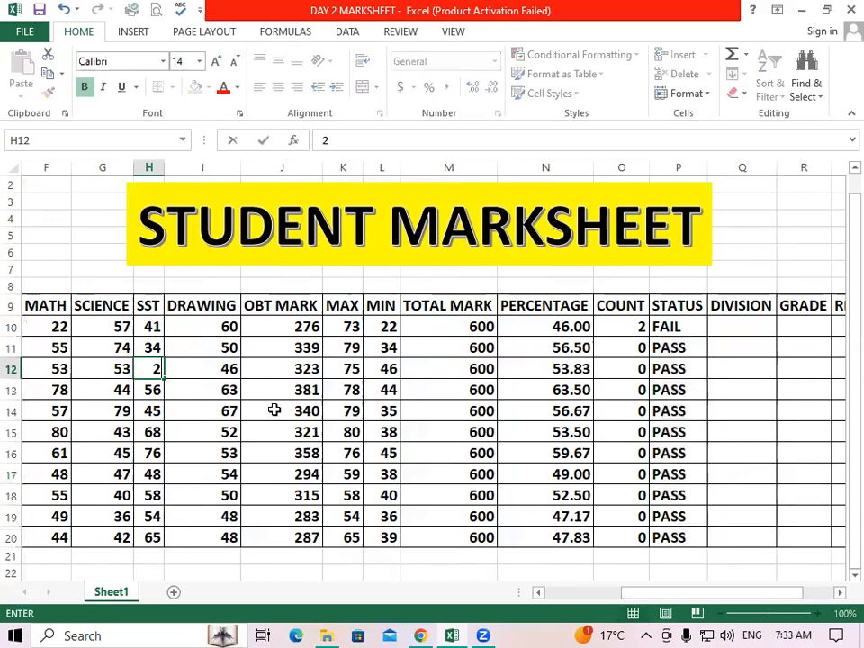
pyautogui.click(477, 467)
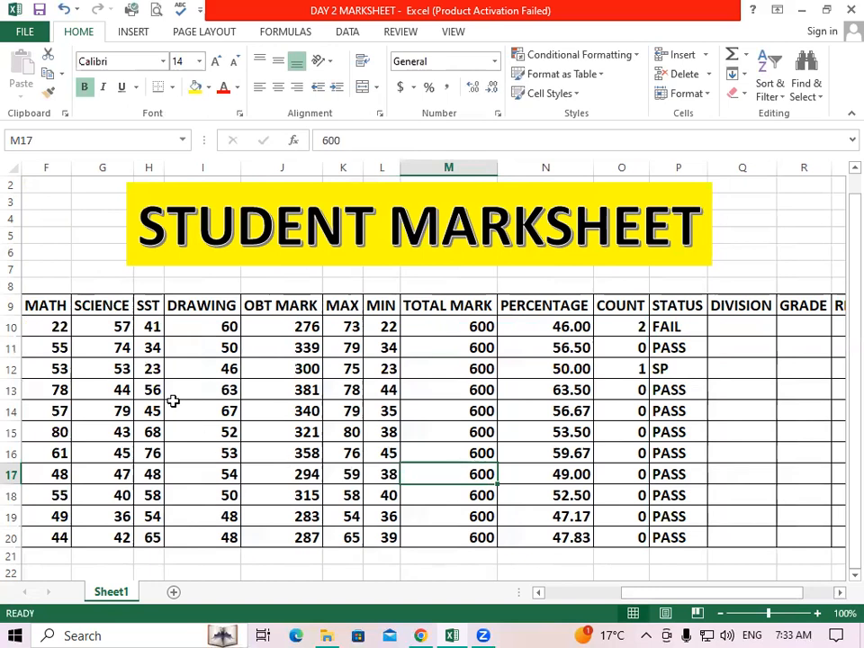
pyautogui.click(151, 369)
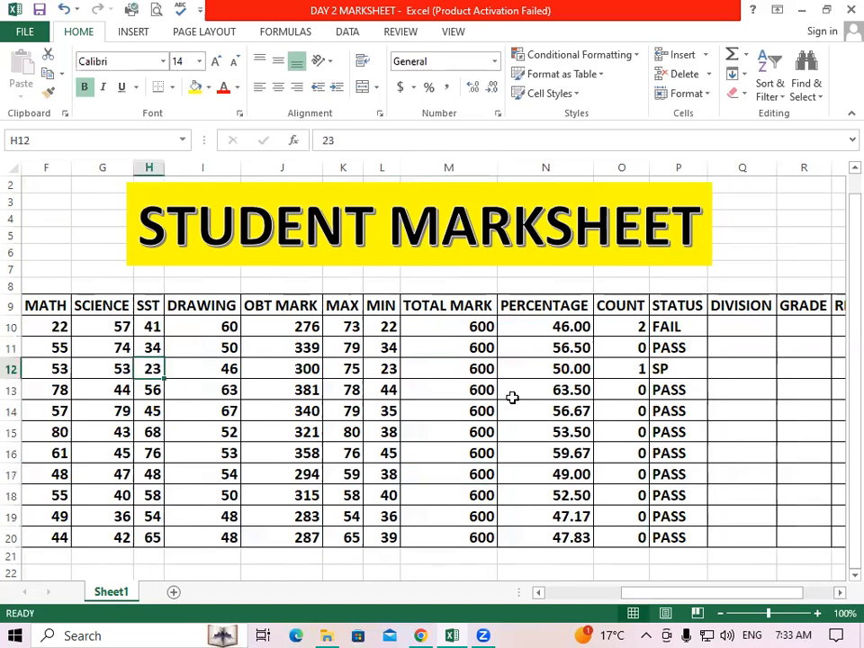
pyautogui.click(657, 369)
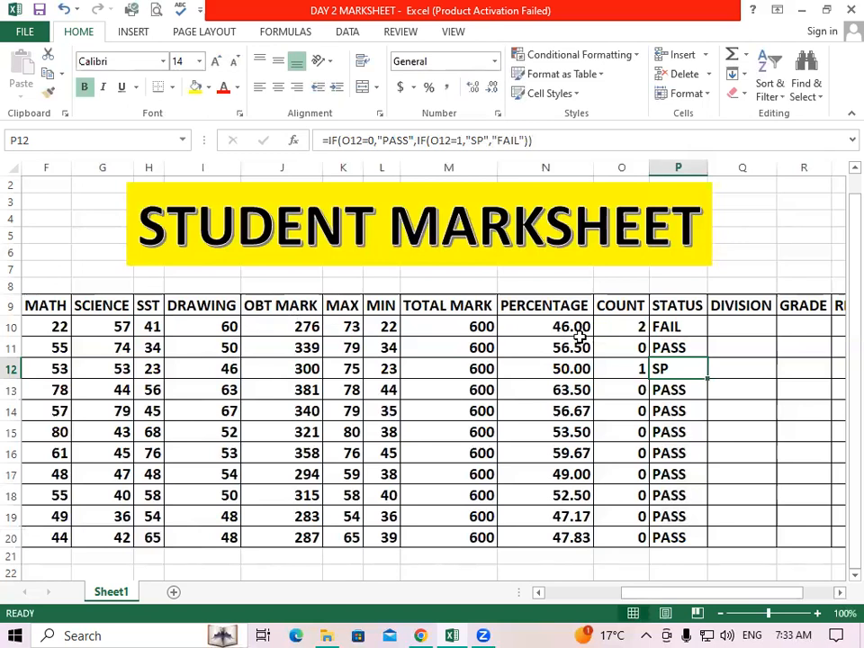
pyautogui.click(672, 328)
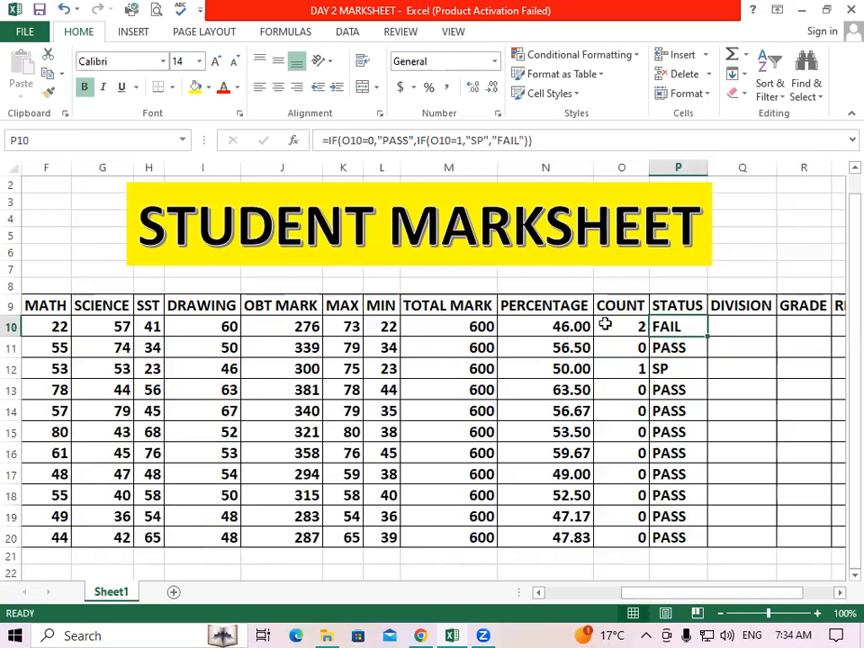
pyautogui.moveTo(604, 325); pyautogui.dragTo(621, 422)
pyautogui.click(673, 390)
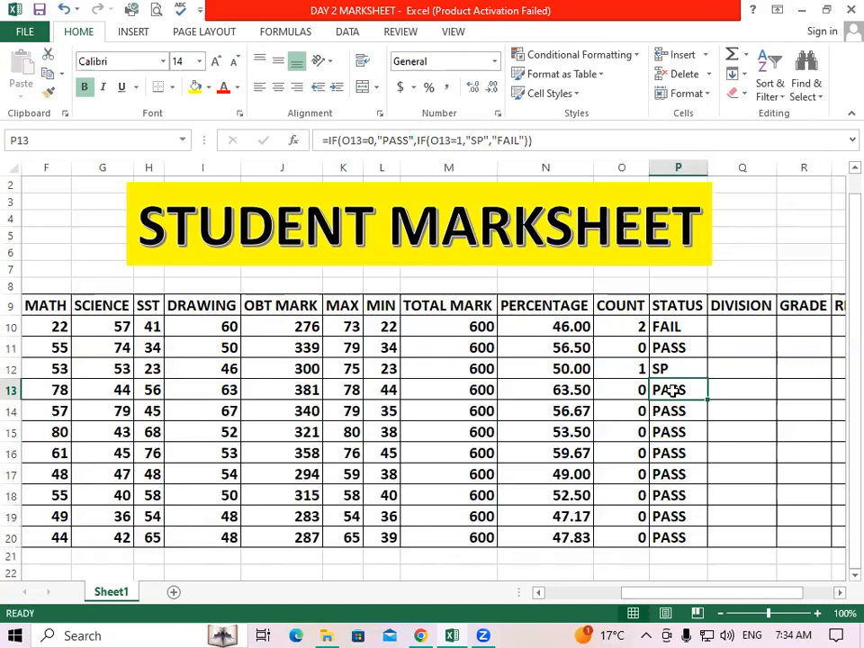
# Step: Clear the STATUS results from P10 to P20
pyautogui.click(743, 446)
pyautogui.click(671, 328)
pyautogui.moveTo(667, 389); pyautogui.dragTo(689, 528)
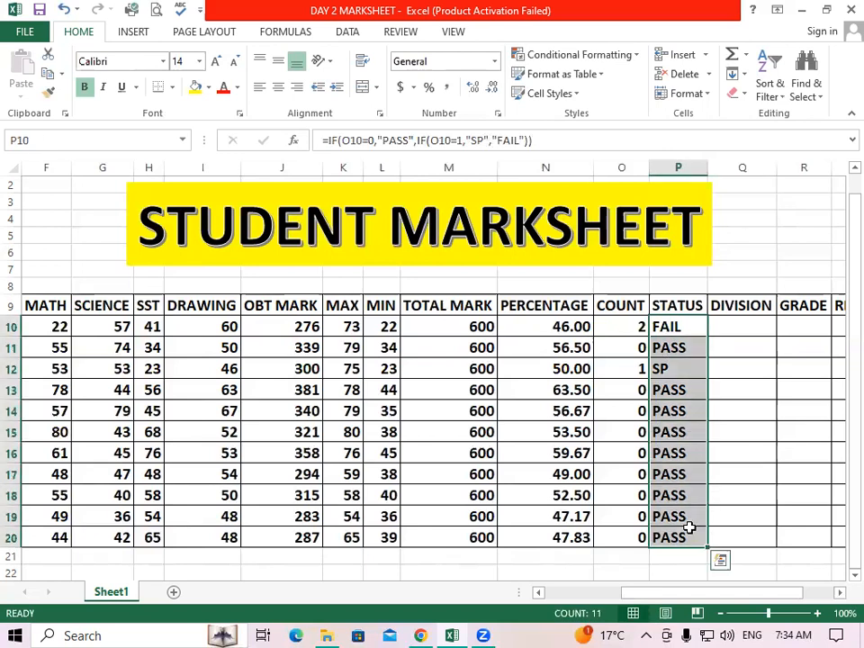
pyautogui.press('Delete')
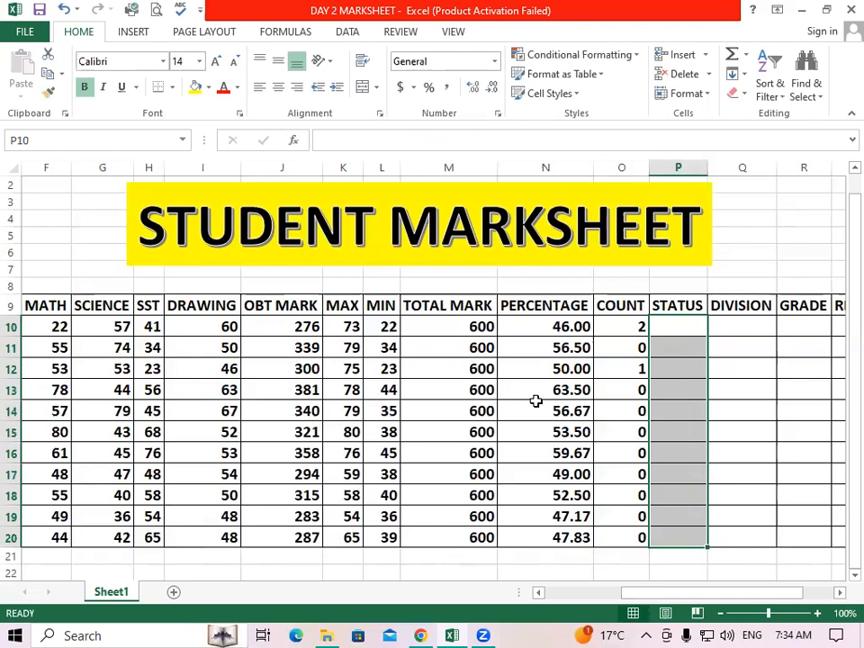
pyautogui.click(480, 411)
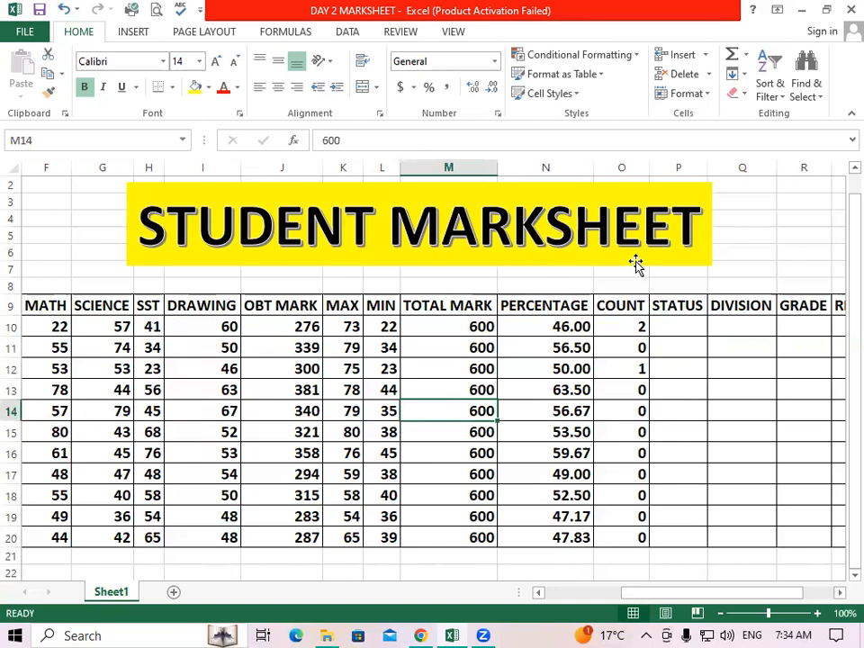
# Step: Start an IF formula in P10 that tests O10=0 and gives "PASS" when true
pyautogui.click(670, 324)
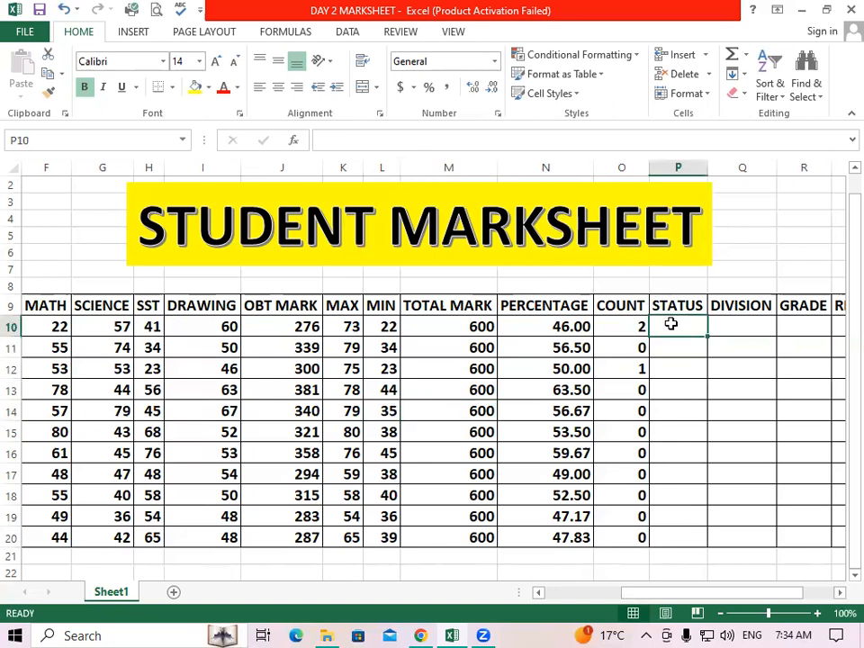
pyautogui.write('=IF')
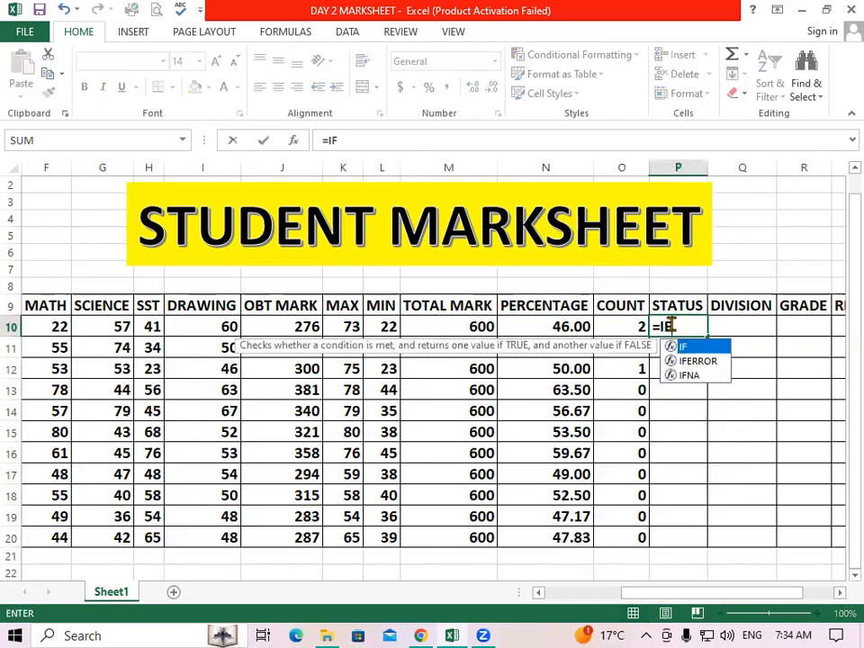
pyautogui.write('(')
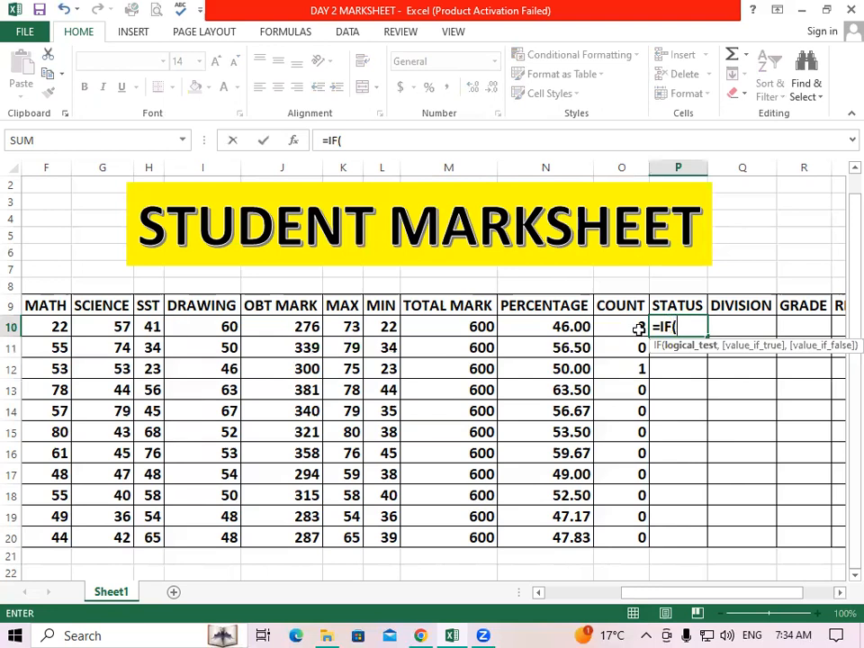
pyautogui.click(622, 326)
pyautogui.write('=0,')
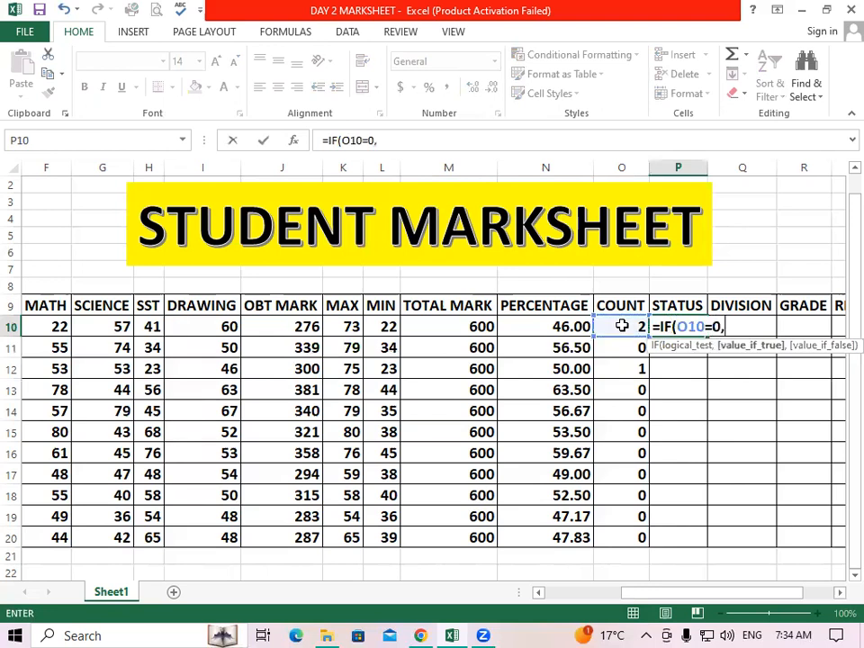
pyautogui.write('"PASS"')
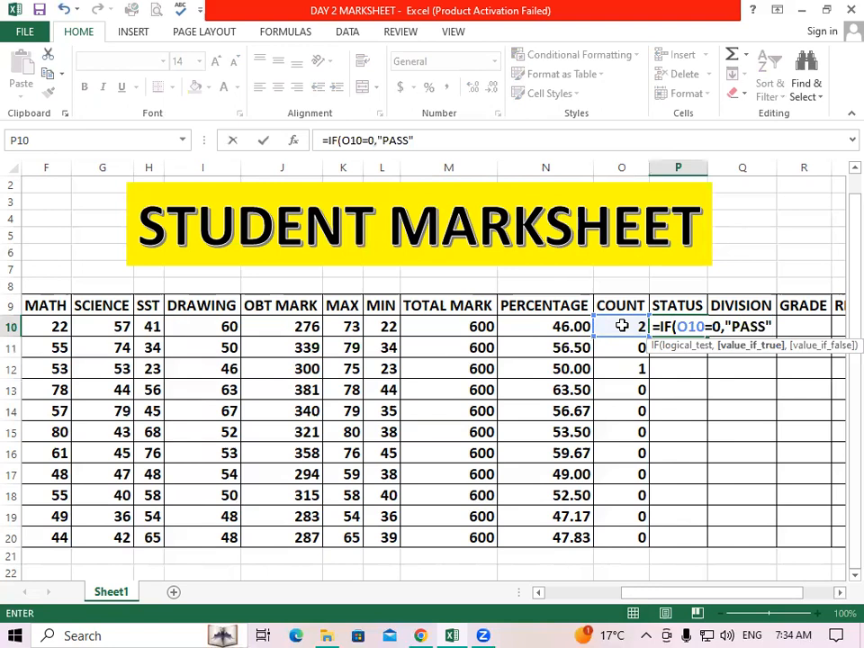
# Step: Finish the P10 formula with a nested IF giving "SP" when O10=1 and "FAIL" otherwise
pyautogui.write(',I')
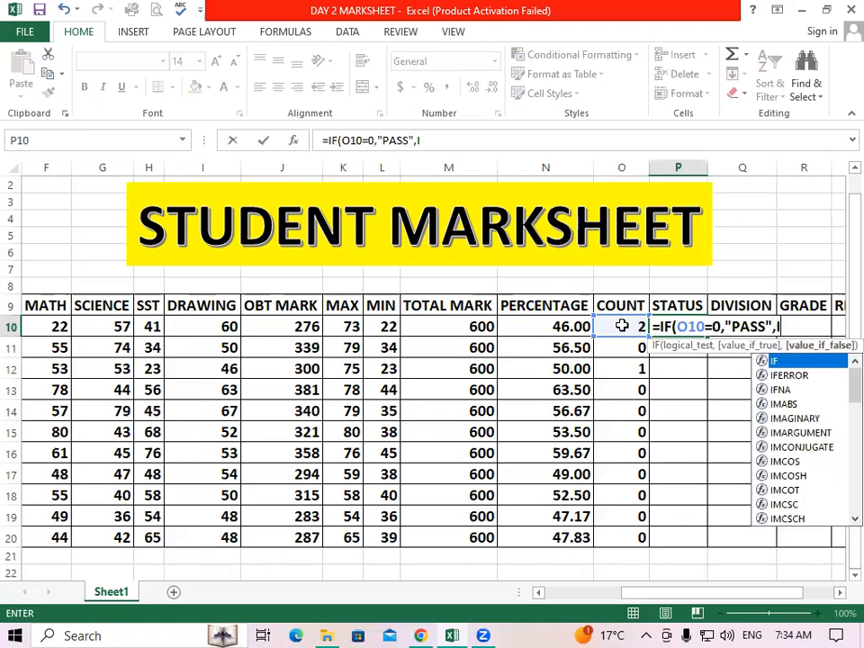
pyautogui.write('F(')
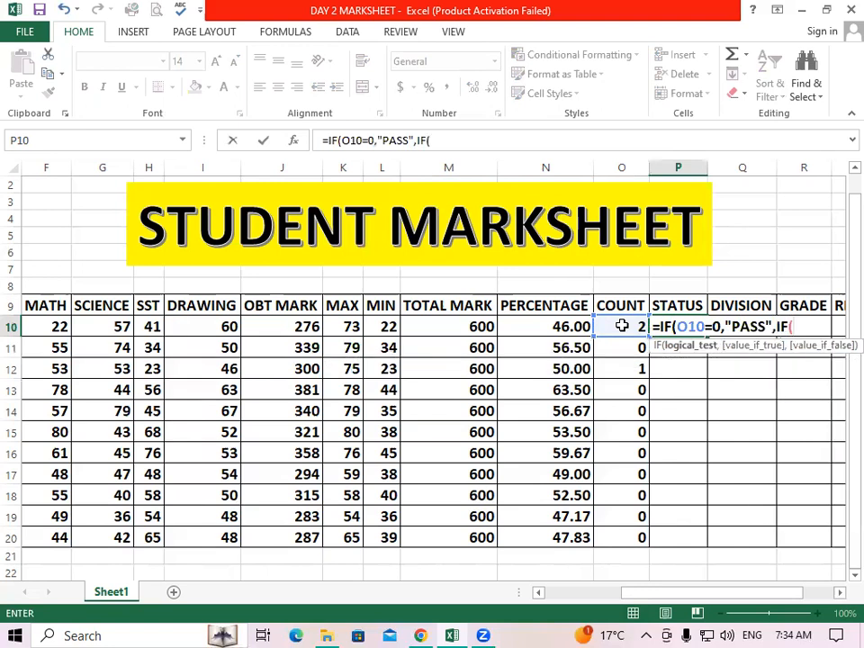
pyautogui.click(621, 326)
pyautogui.write('=')
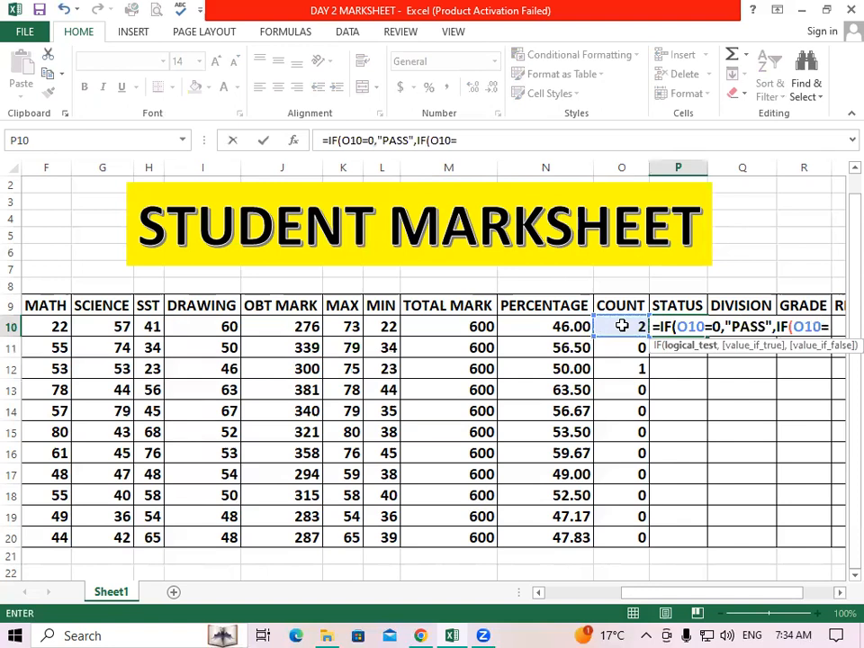
pyautogui.write('1,"S')
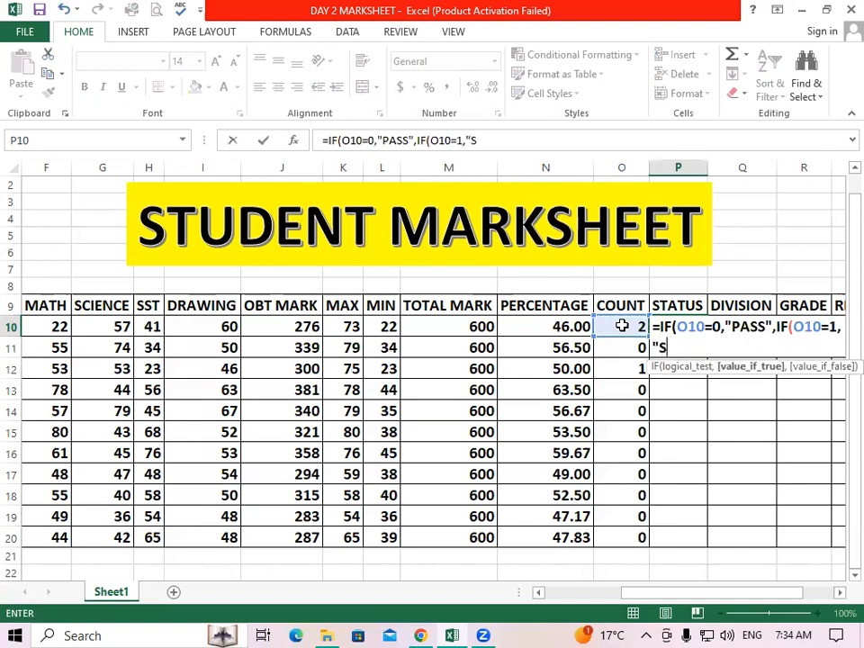
pyautogui.write('P",')
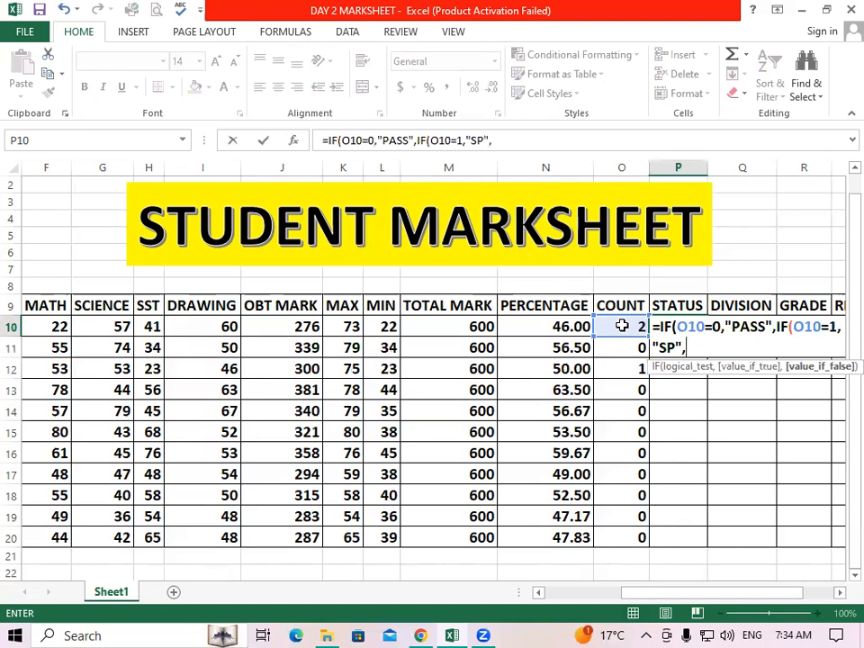
pyautogui.write('"FAIL')
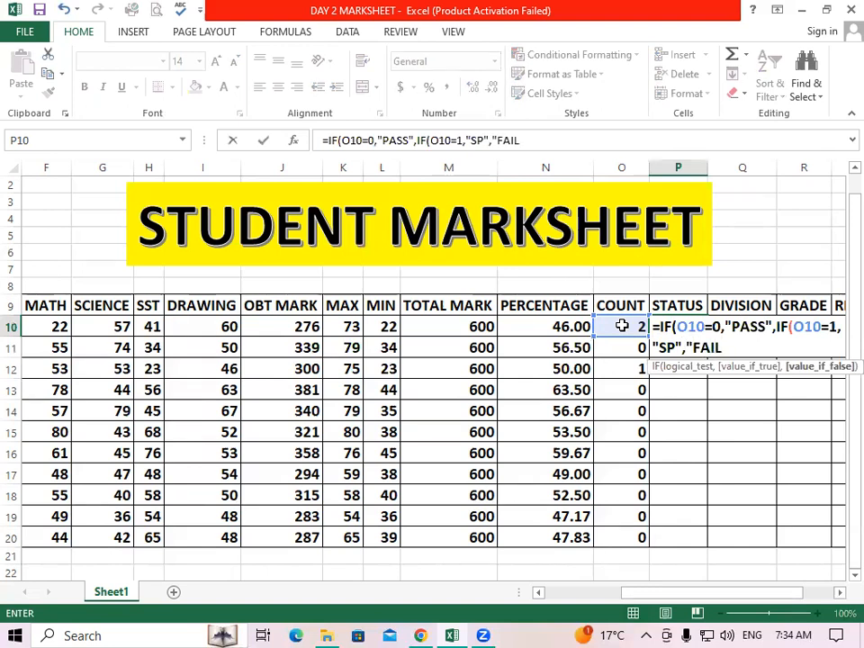
pyautogui.write('"))')
pyautogui.press('Return')
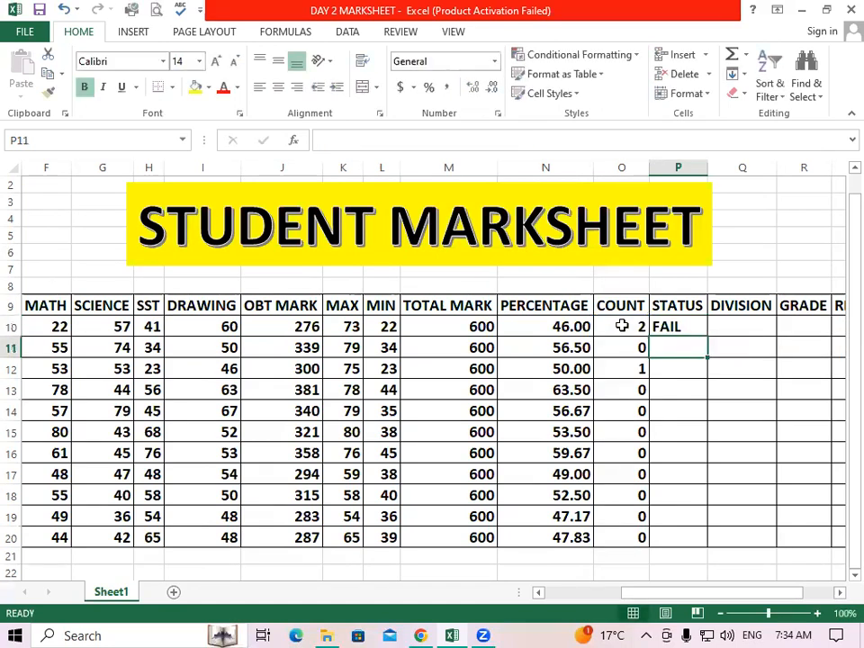
# Step: Fill the P10 STATUS formula down through P20
pyautogui.click(703, 327)
pyautogui.doubleClick(708, 338)
pyautogui.click(739, 426)
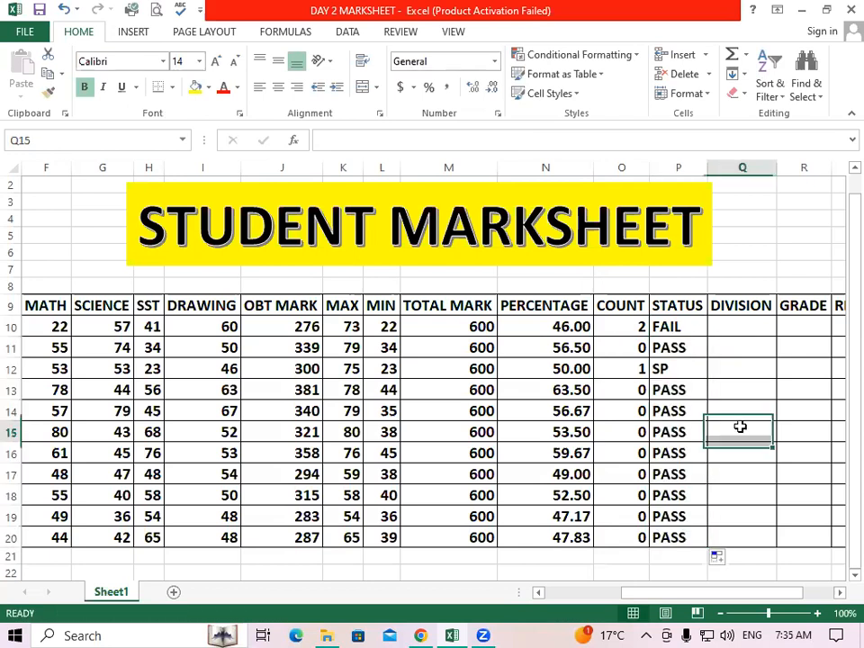
# Step: Examine the empty DIVISION, GRADE and REWARD columns and the PERCENTAGE values in column N that decide the division
pyautogui.click(840, 592)
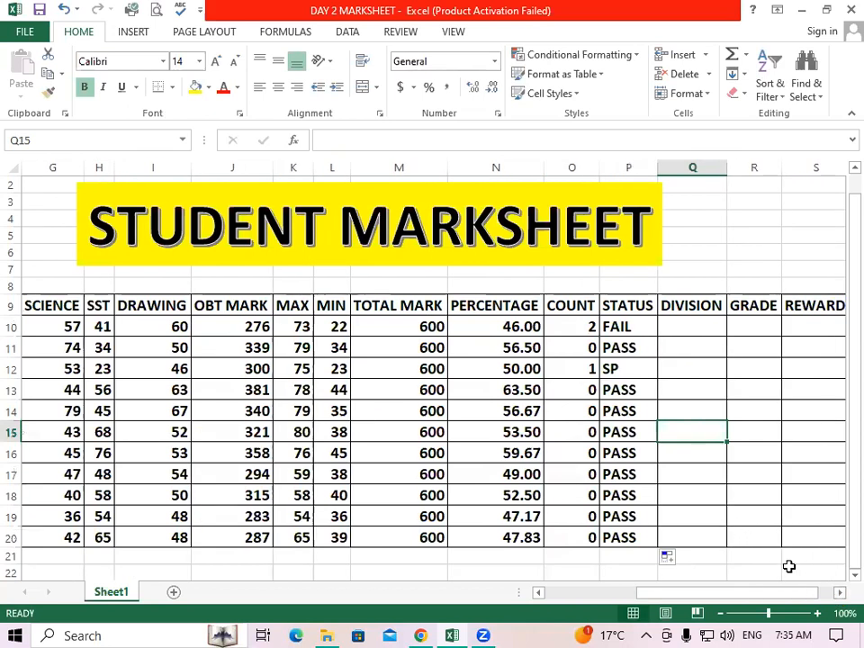
pyautogui.click(839, 596)
pyautogui.moveTo(729, 592); pyautogui.dragTo(687, 589)
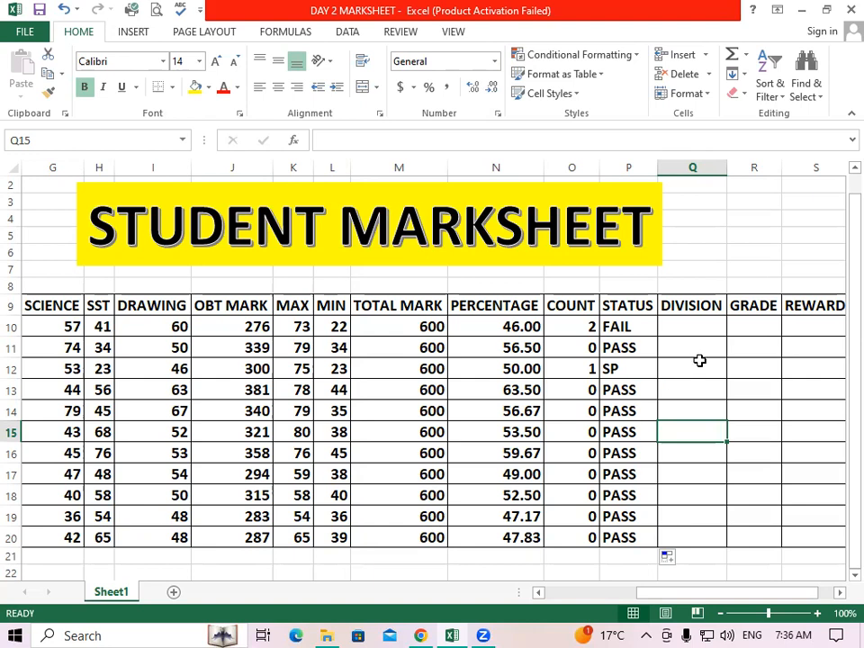
pyautogui.click(664, 359)
pyautogui.click(771, 349)
pyautogui.click(804, 341)
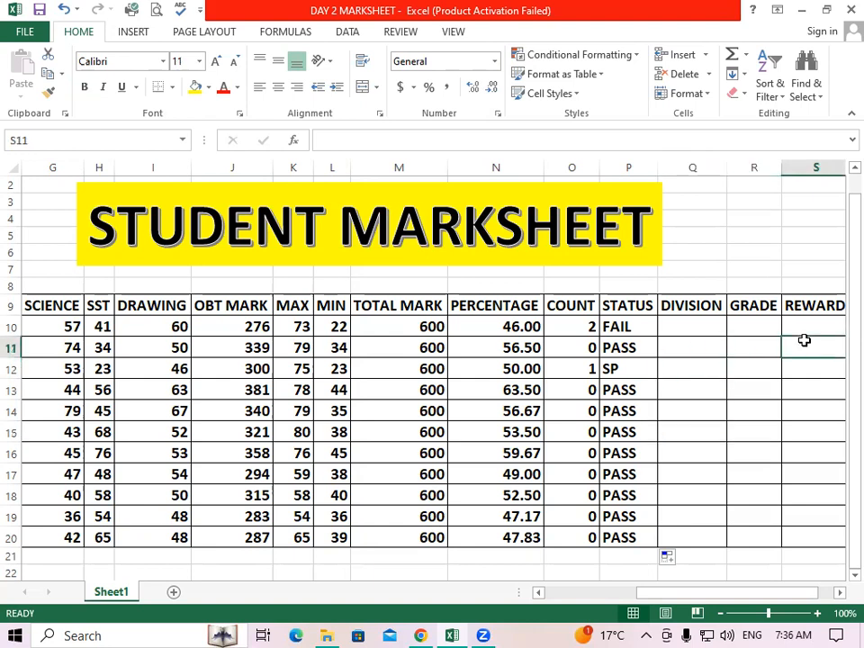
pyautogui.click(677, 331)
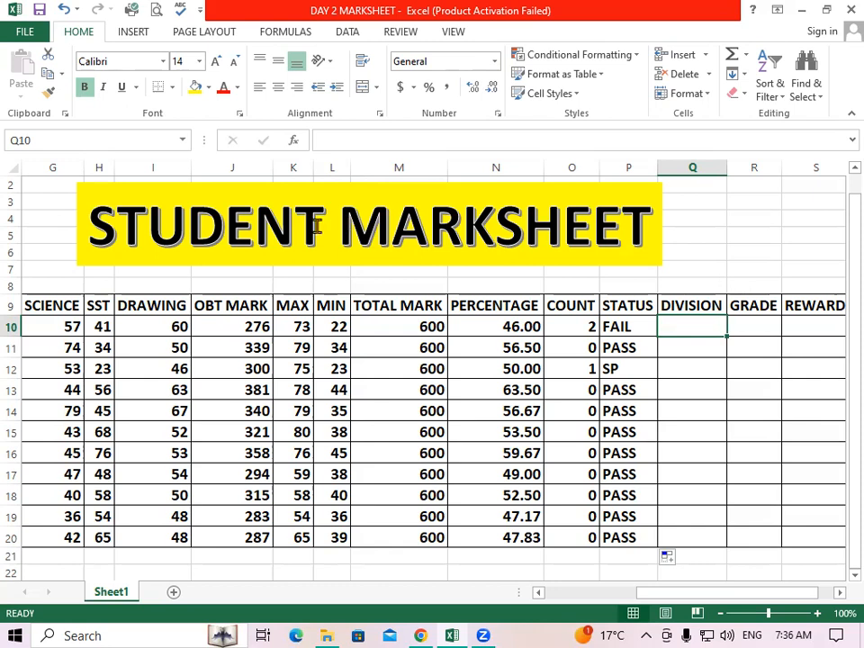
pyautogui.click(505, 347)
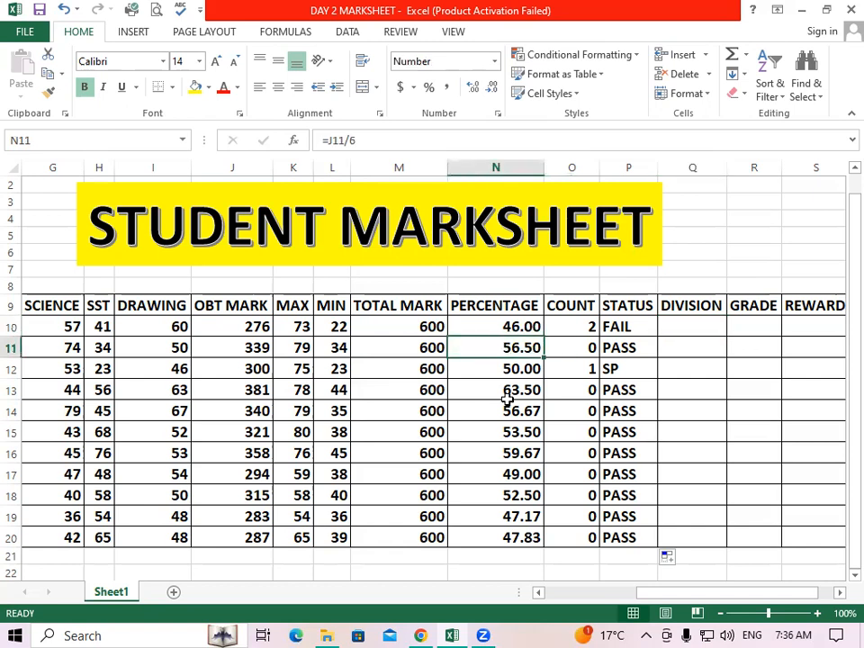
pyautogui.click(507, 410)
pyautogui.click(508, 516)
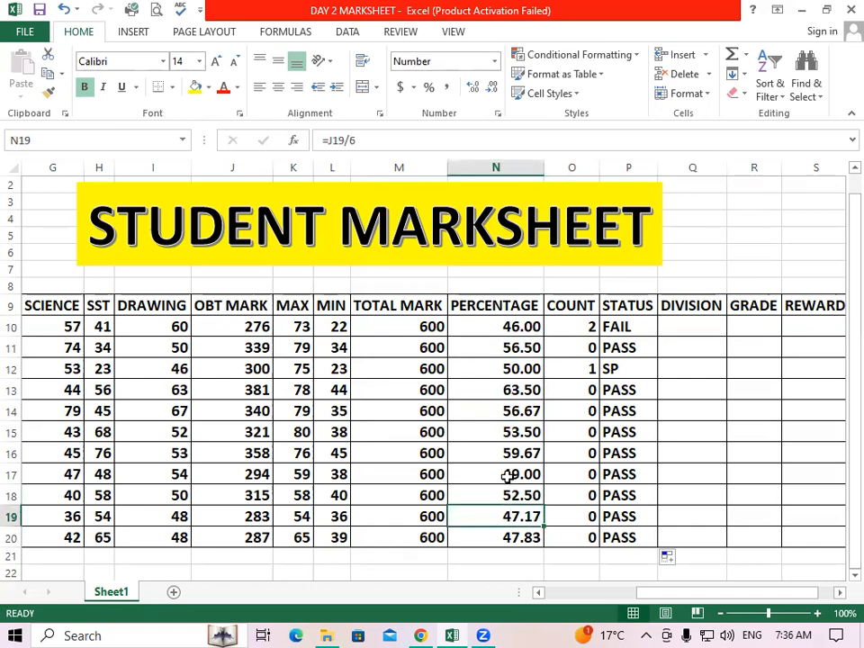
pyautogui.click(508, 474)
pyautogui.click(509, 387)
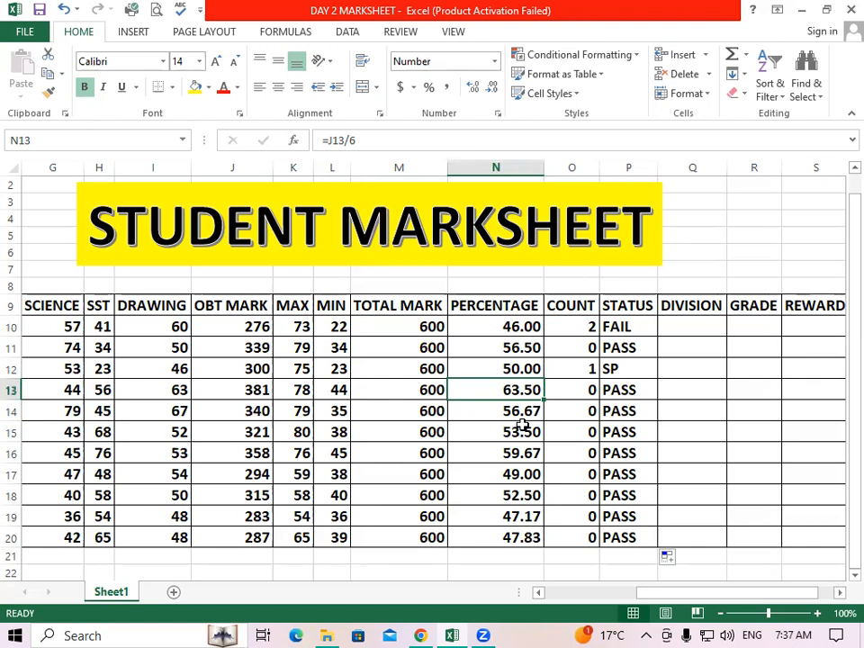
# Step: Begin an IF formula in Q10 of the DIVISION column that returns "FIRST" when N10>=60
pyautogui.click(690, 336)
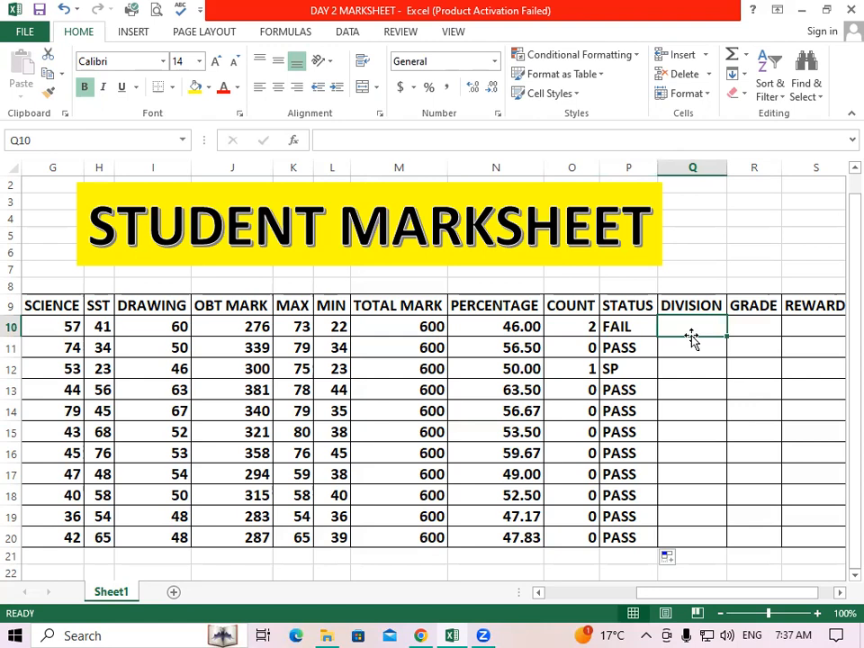
pyautogui.write('=')
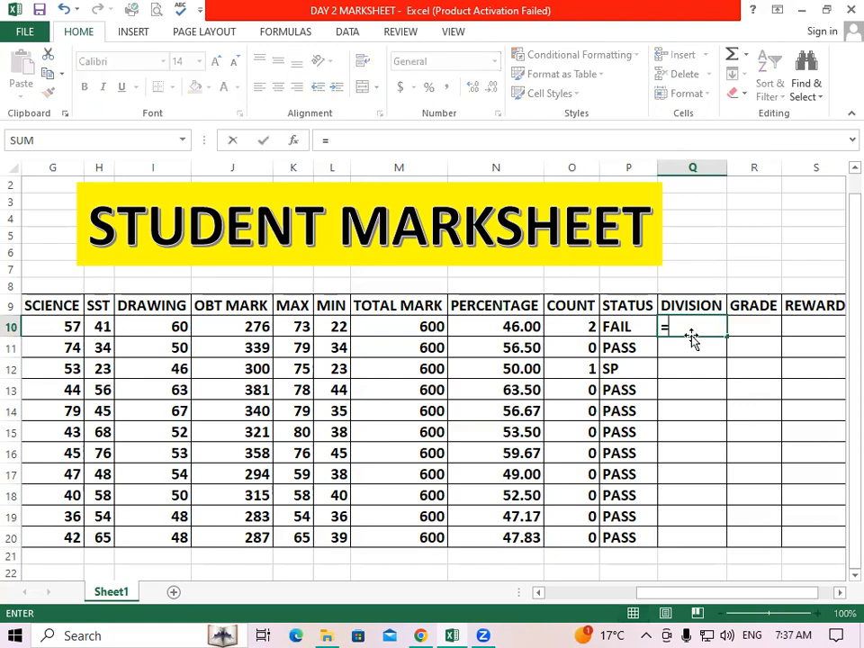
pyautogui.write('IF(')
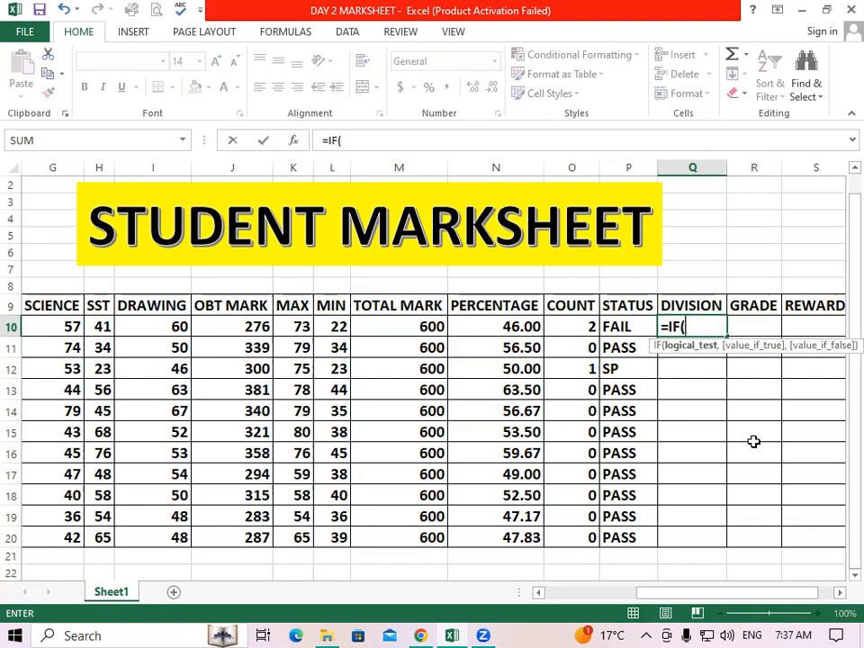
pyautogui.click(487, 326)
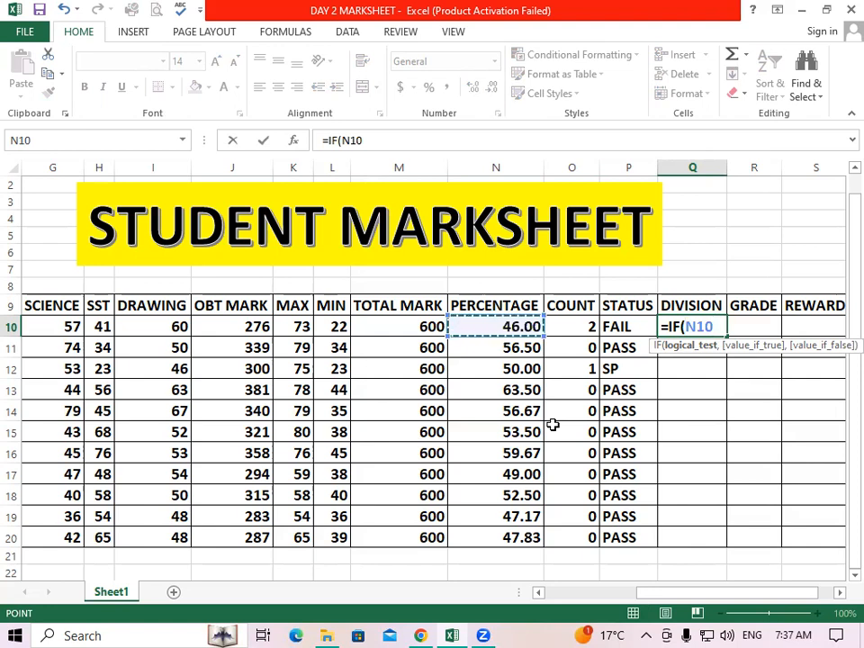
pyautogui.write('>')
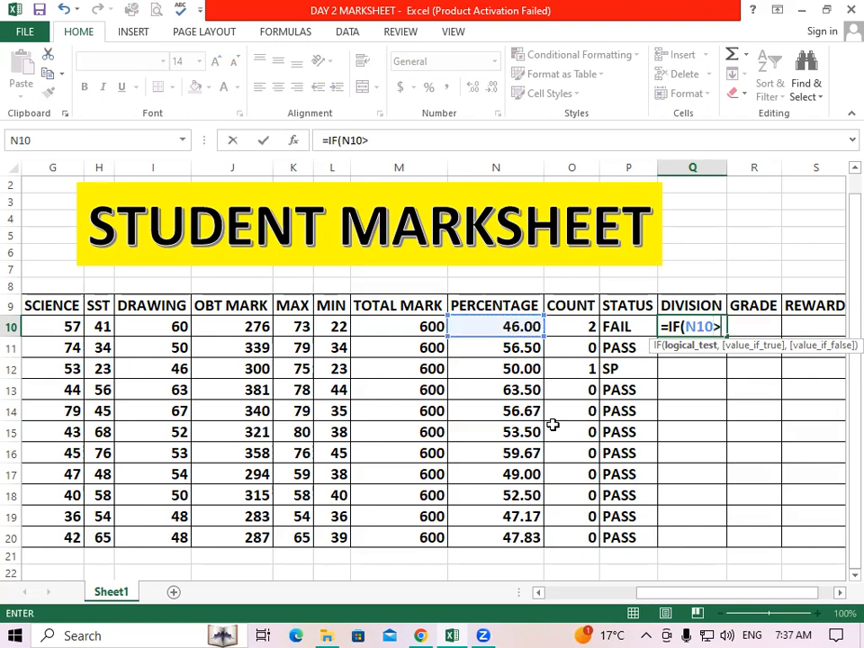
pyautogui.write('=60,')
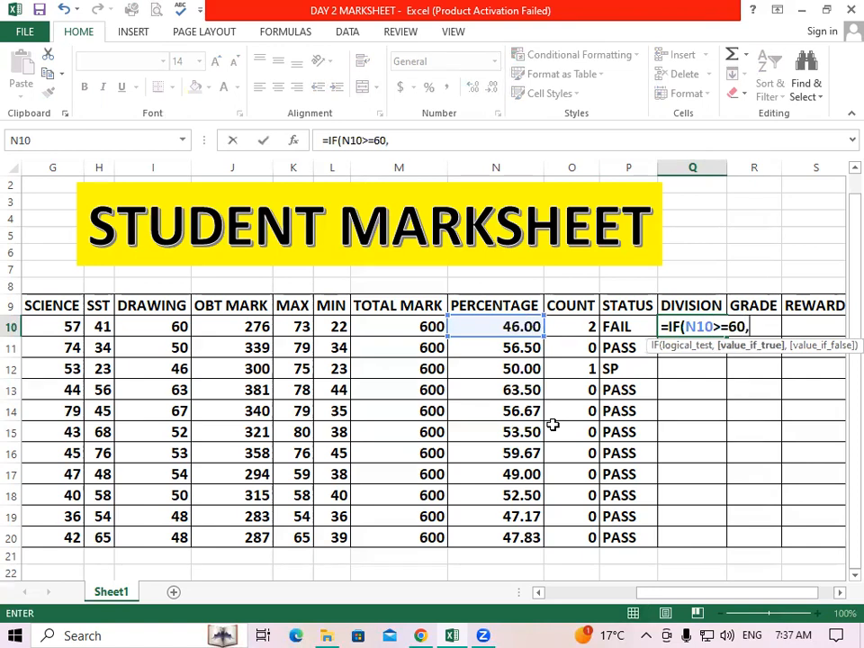
pyautogui.write('"FIRST')
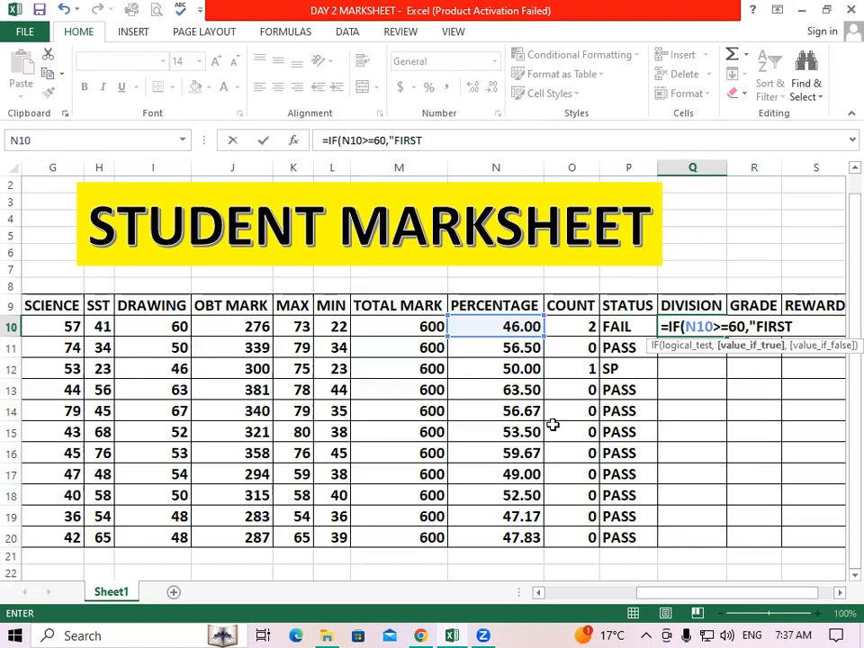
pyautogui.write('"')
# Step: Nest a second IF in the Q10 formula that returns "SECOND" when N10>=50
pyautogui.write(',')
pyautogui.write('IF(')
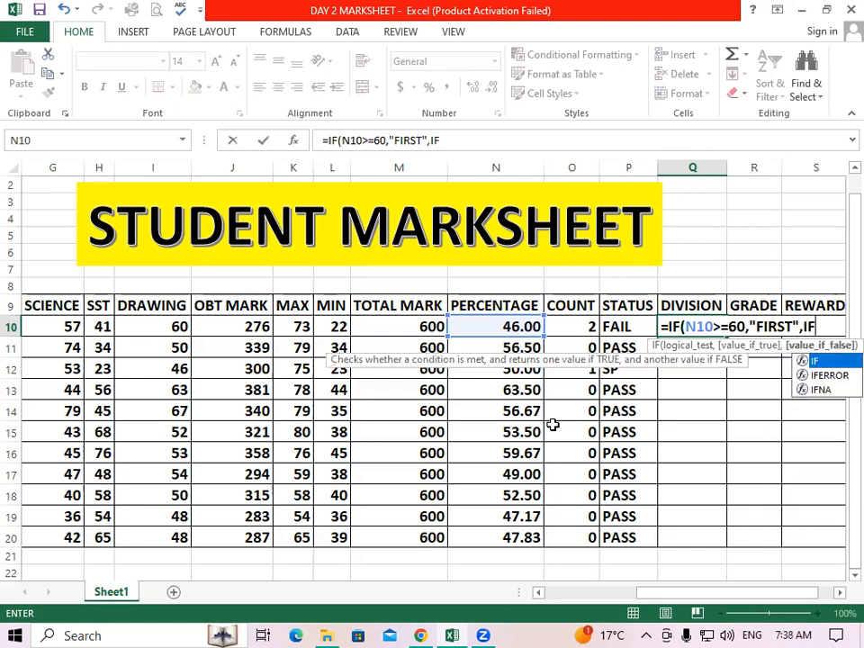
pyautogui.click(525, 324)
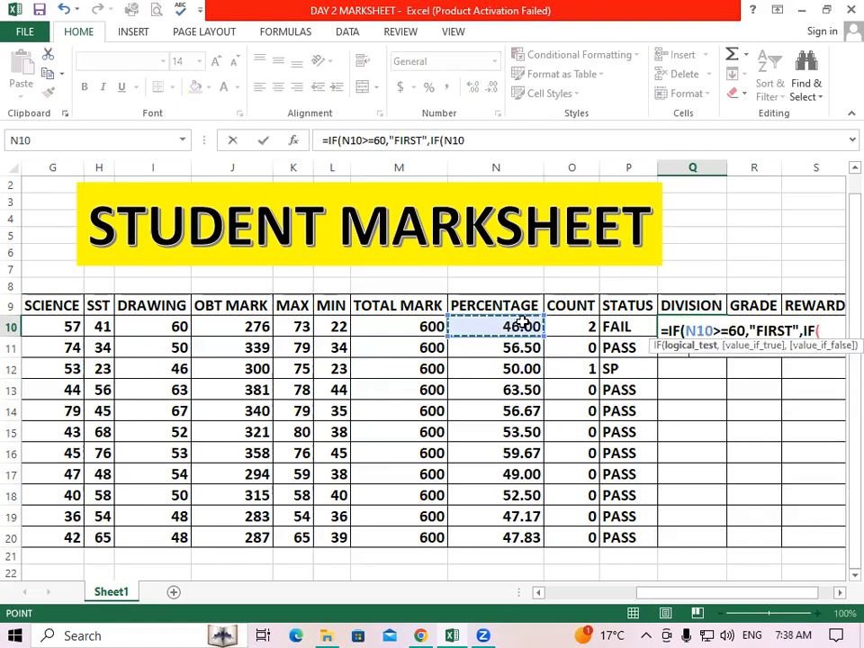
pyautogui.write('>=')
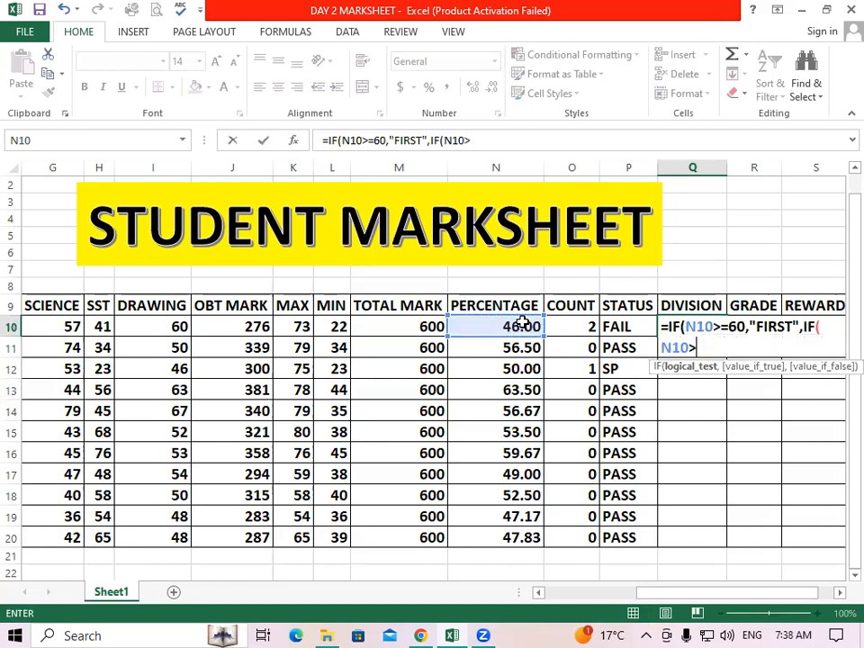
pyautogui.write('50,"')
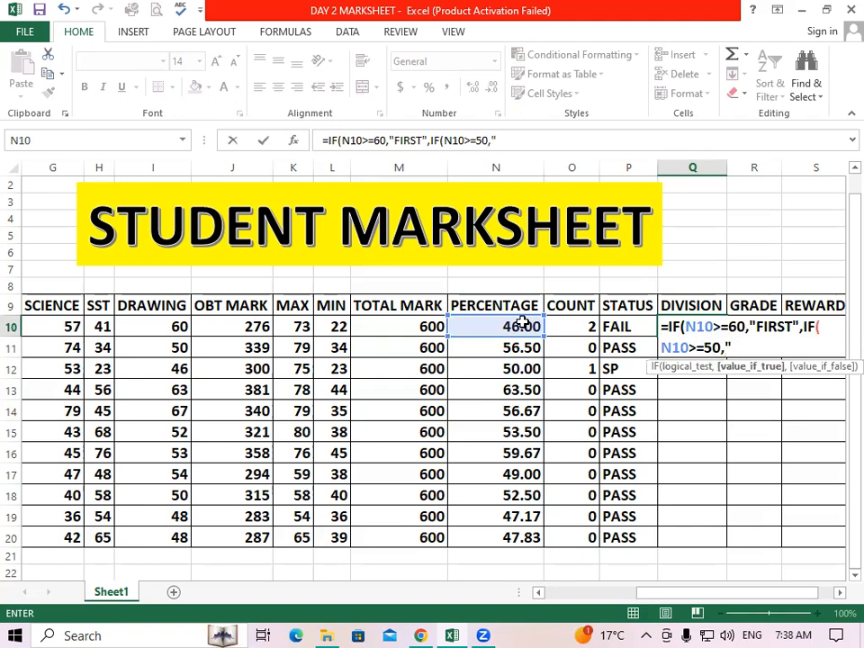
pyautogui.write('SECOND"')
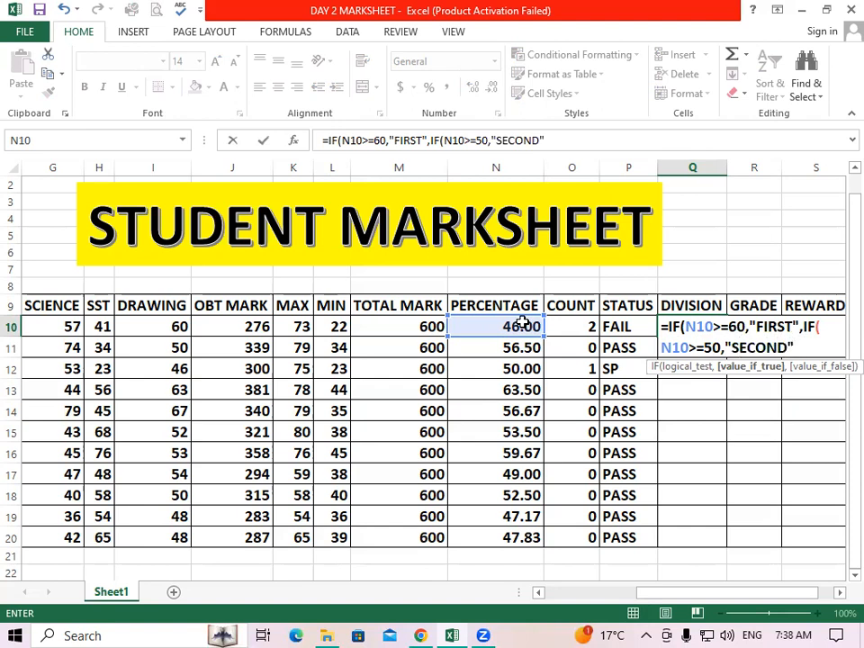
# Step: Nest a third IF in the Q10 formula that returns "THIRD" when N10>=40
pyautogui.write(',I')
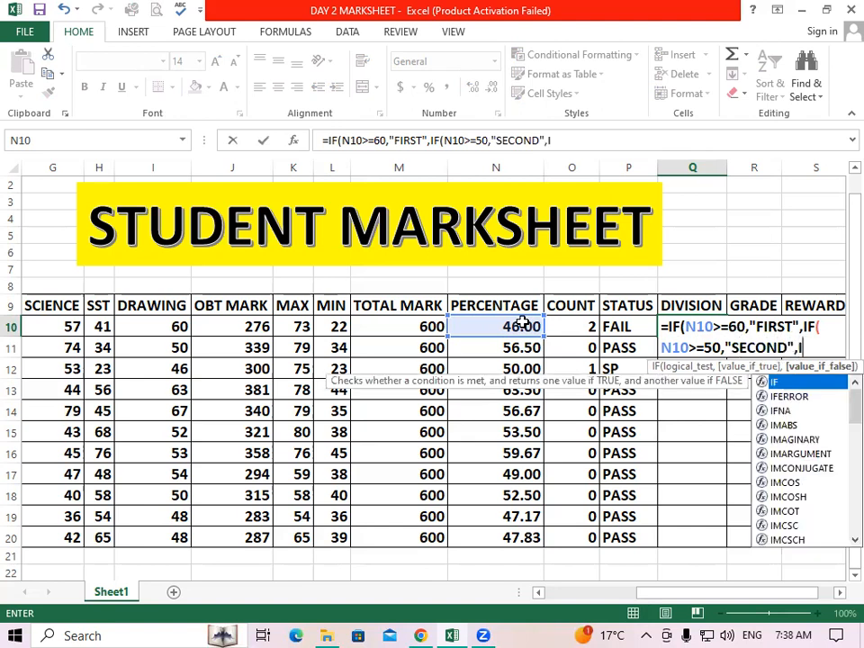
pyautogui.write('F(')
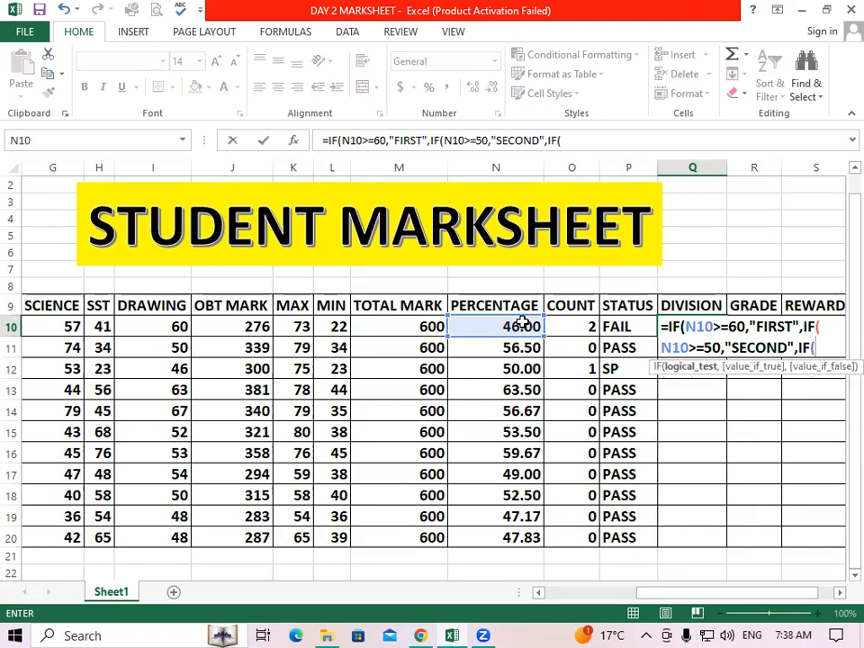
pyautogui.click(522, 326)
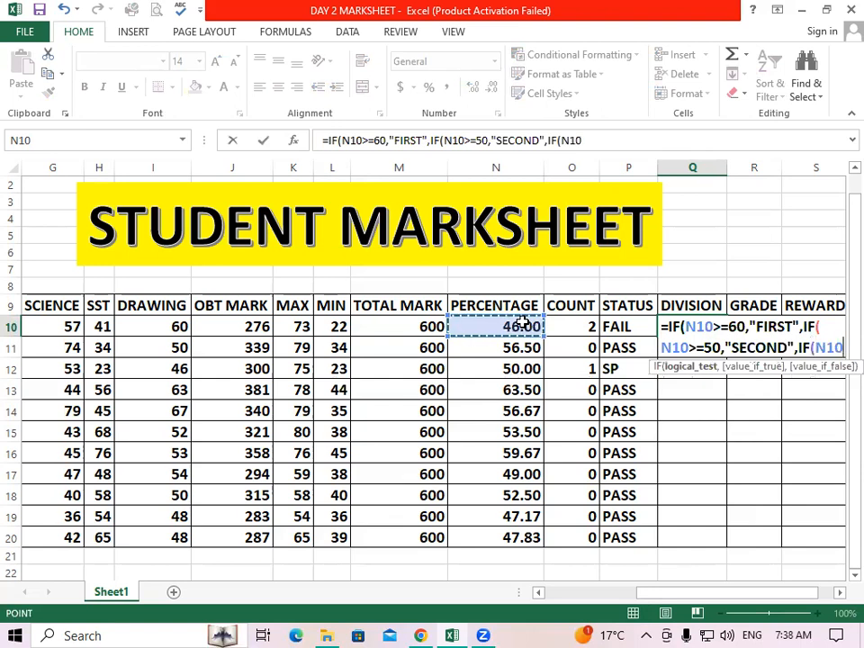
pyautogui.write('>=40')
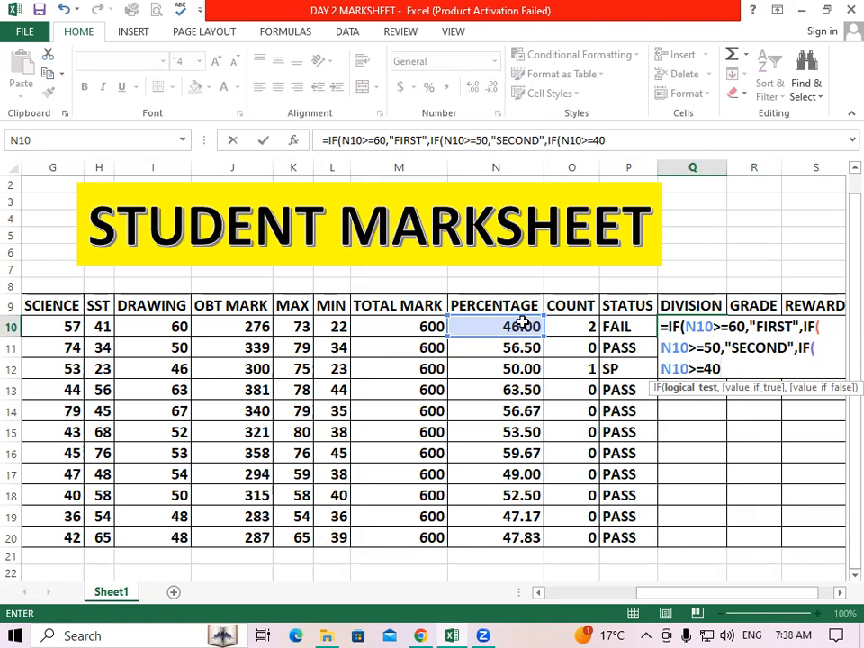
pyautogui.write(',"TH')
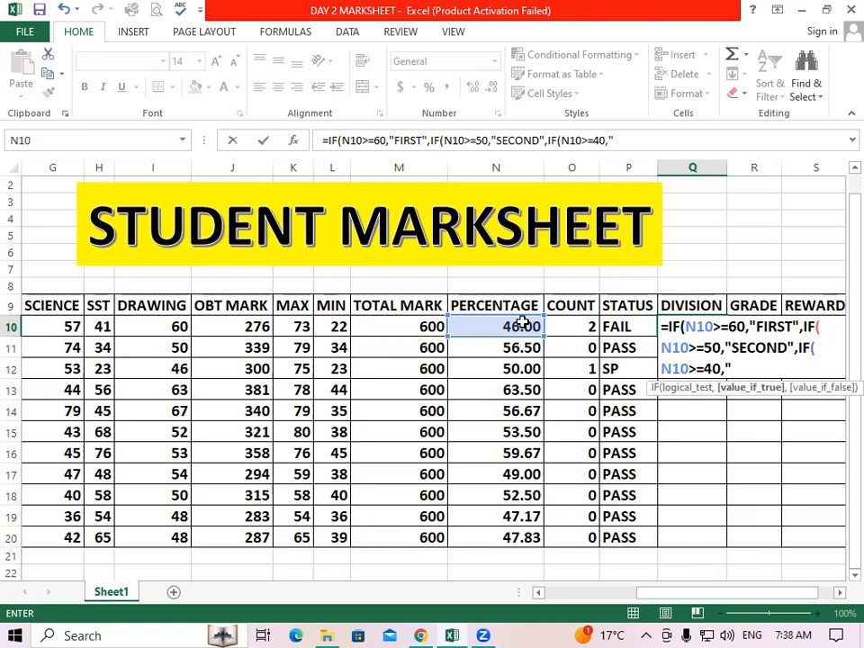
pyautogui.write('IRD"')
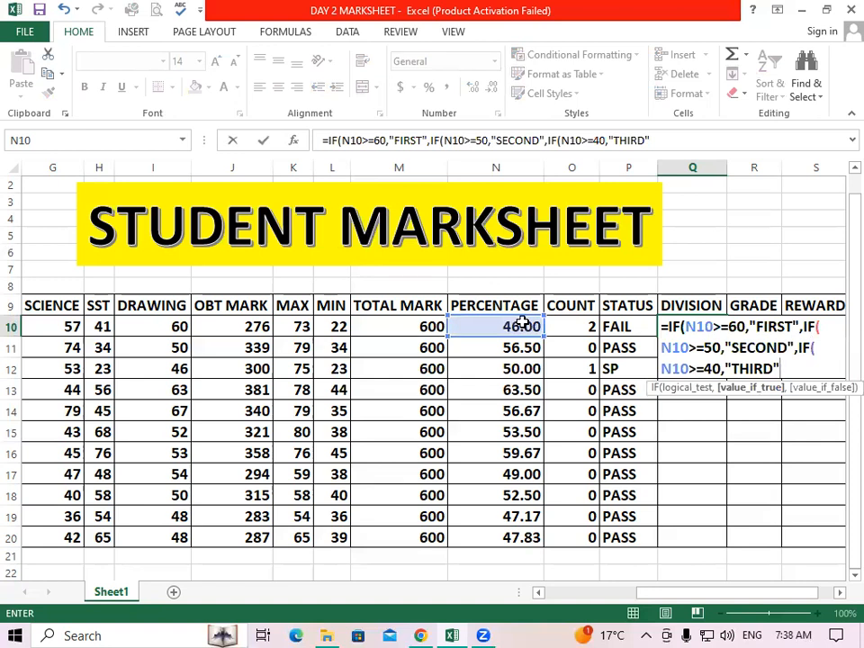
# Step: Finish the Q10 formula with "NO DIVISION" as the final false value, closing all three nested IFs
pyautogui.write(',"')
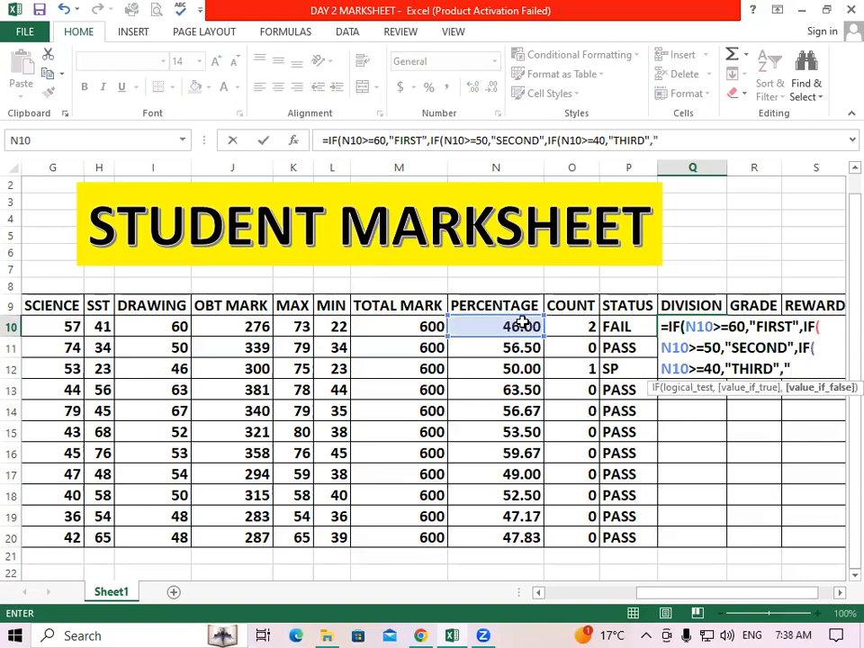
pyautogui.write('NO DIVI')
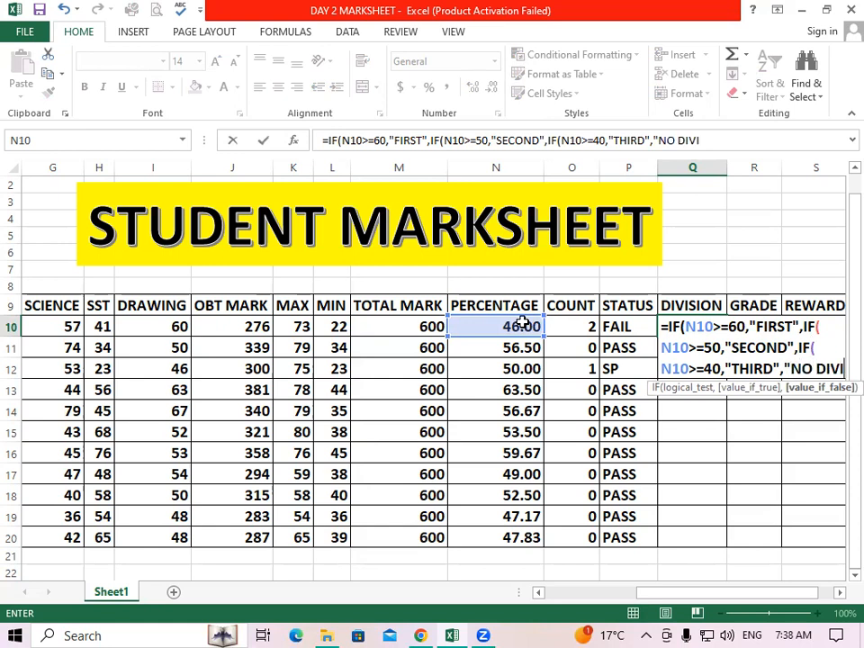
pyautogui.write('SION"')
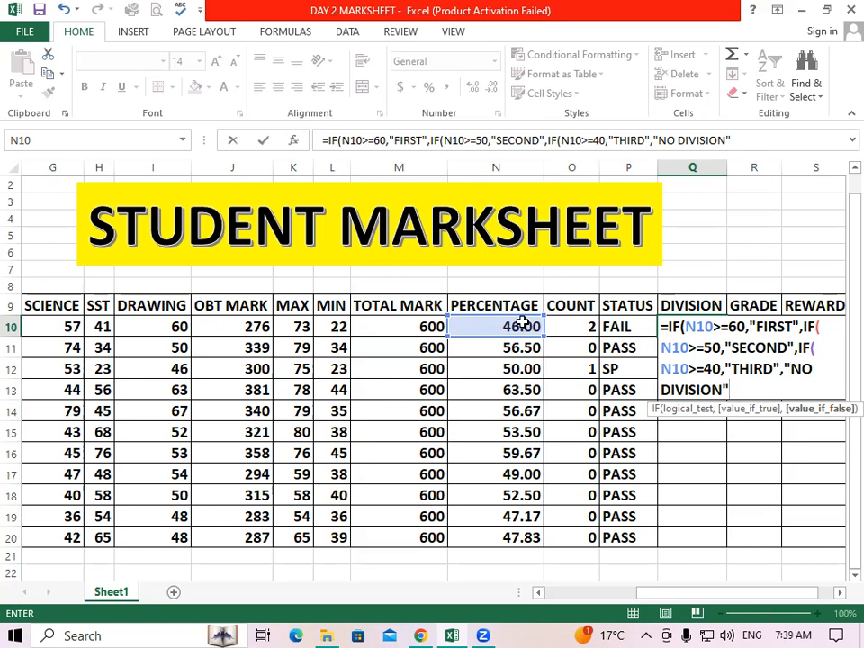
pyautogui.write(')))')
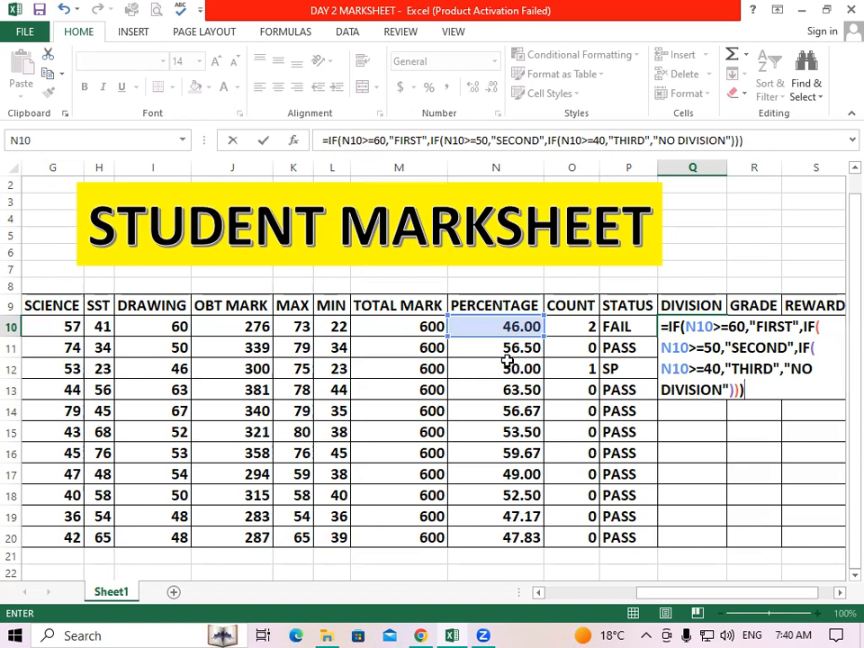
pyautogui.press('Return')
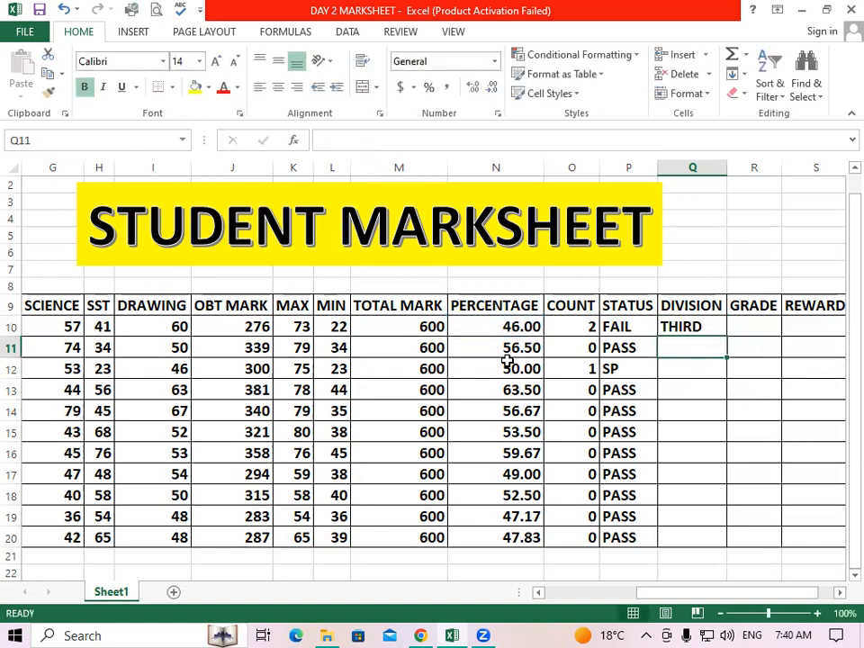
# Step: Fill the Q10 DIVISION formula down through Q20
pyautogui.click(699, 322)
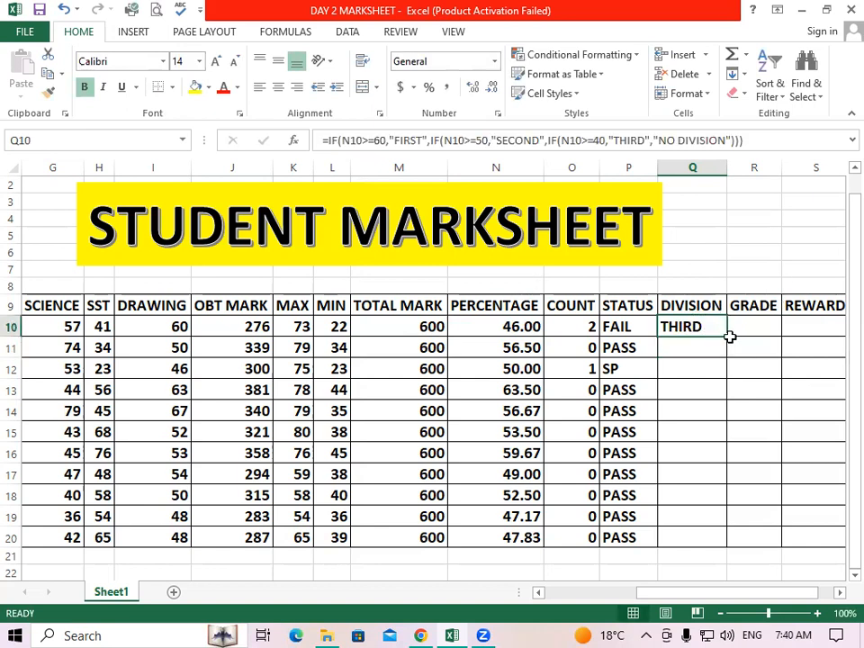
pyautogui.doubleClick(727, 338)
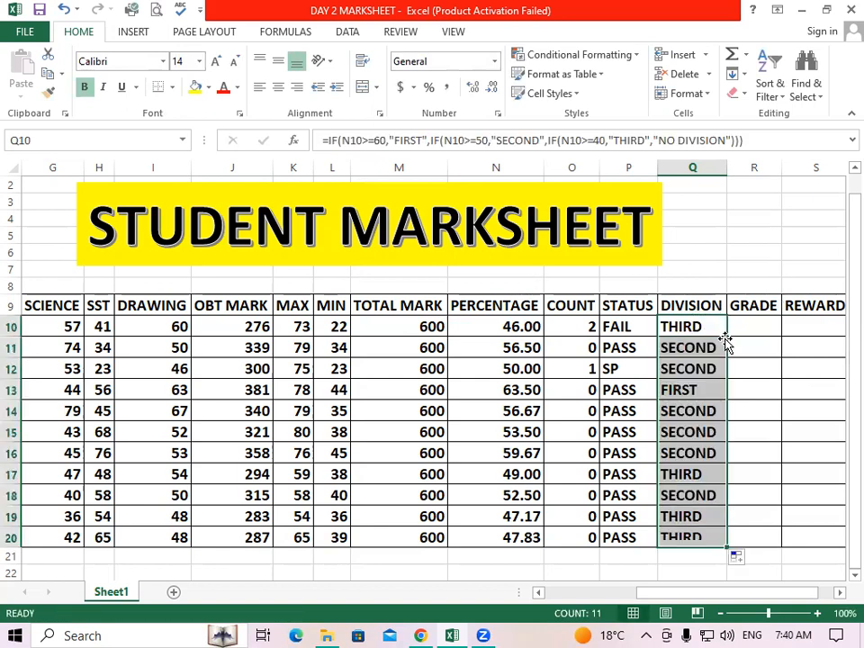
pyautogui.click(813, 358)
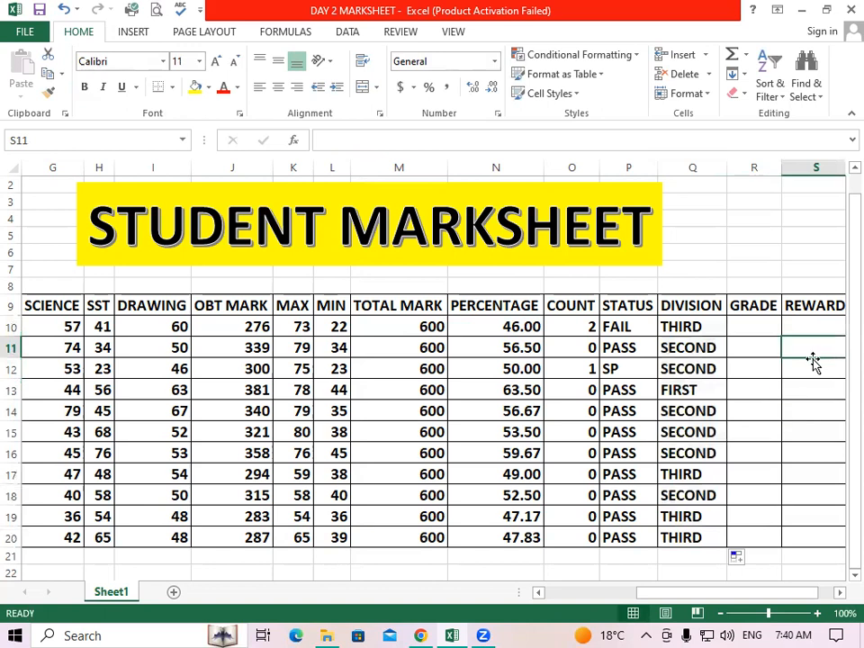
# Step: Review the DIVISION results in Q10:Q20 for all the students
pyautogui.moveTo(694, 326); pyautogui.dragTo(711, 537)
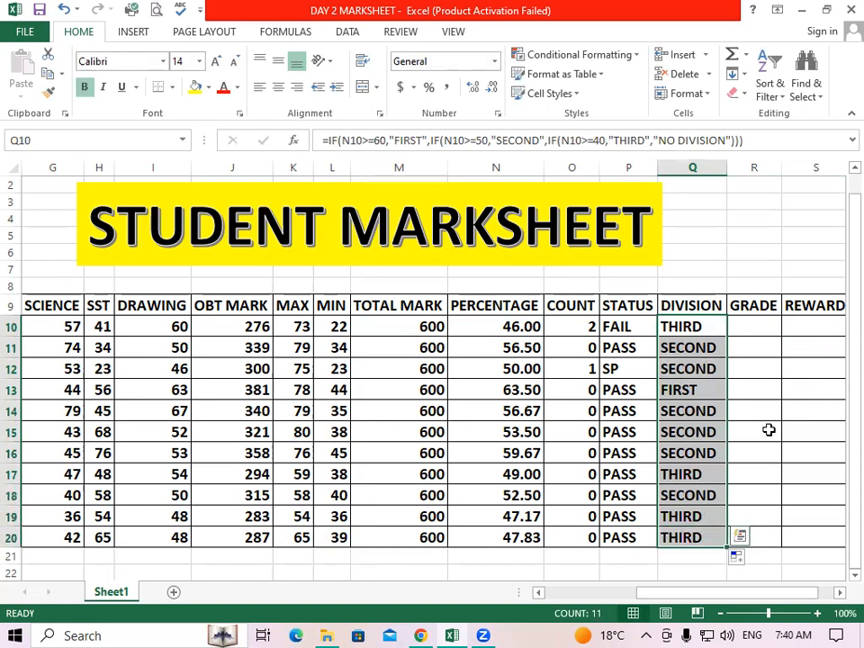
pyautogui.click(769, 432)
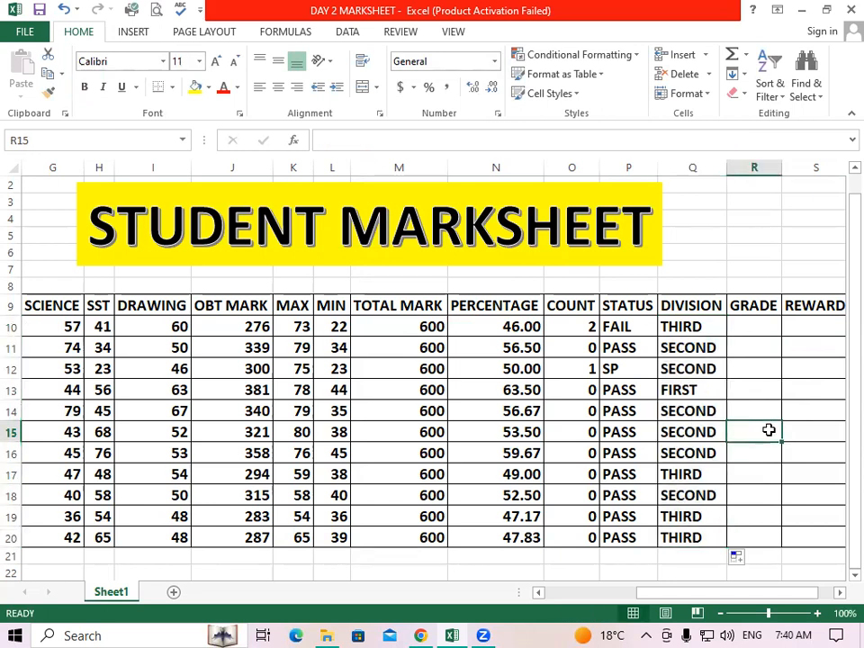
pyautogui.moveTo(684, 330); pyautogui.dragTo(690, 517)
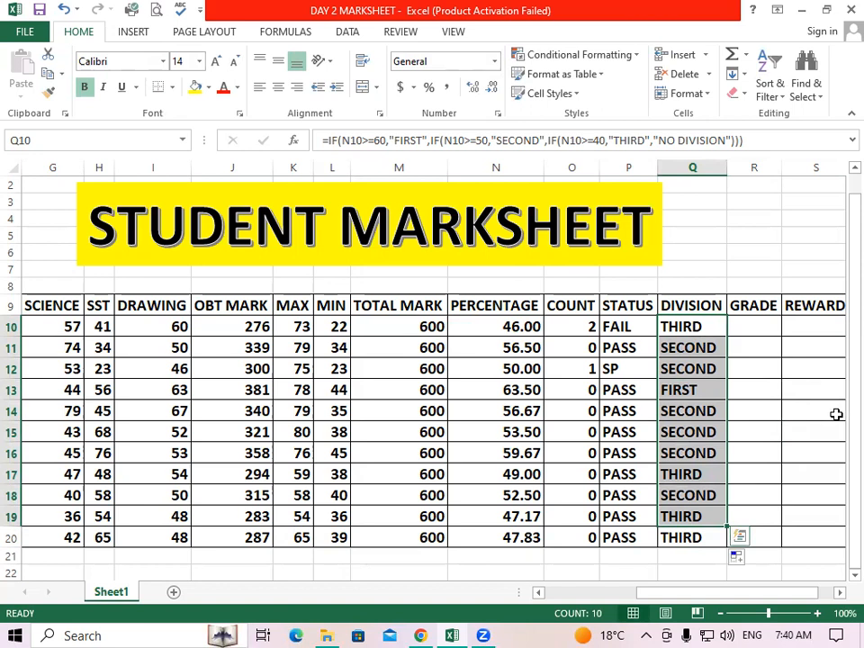
pyautogui.click(800, 423)
pyautogui.click(708, 334)
pyautogui.moveTo(709, 334); pyautogui.dragTo(710, 533)
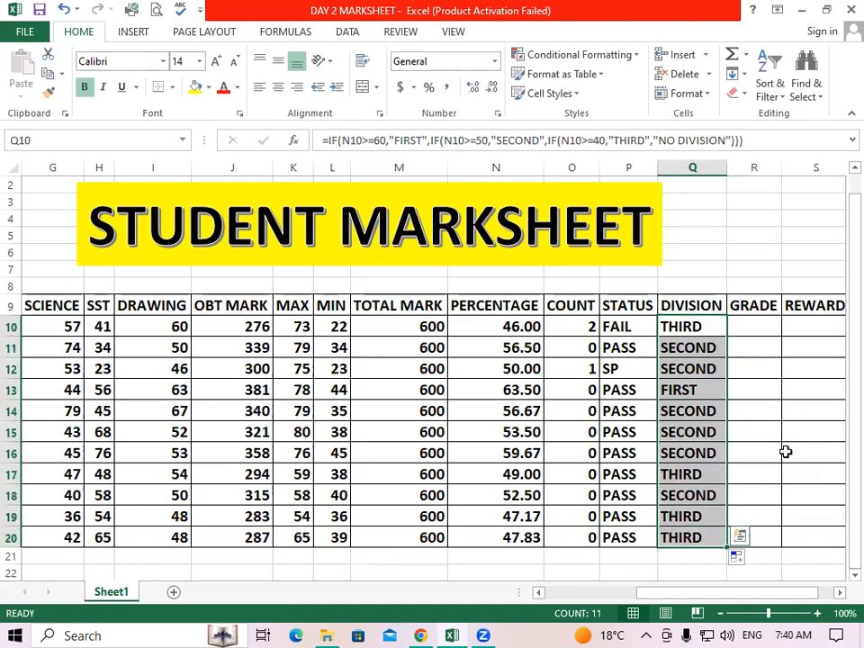
pyautogui.click(785, 452)
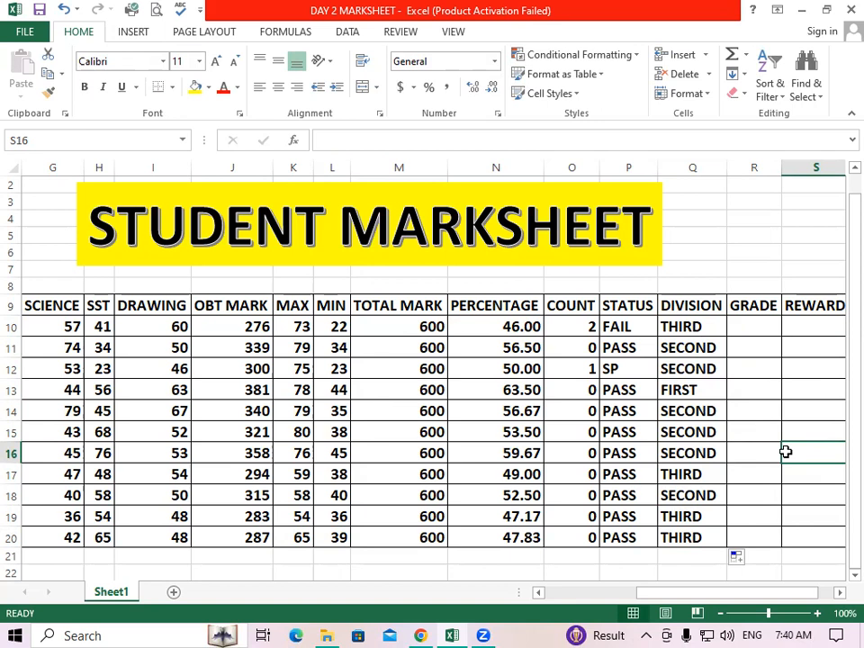
# Step: Change the DRAWING mark in I14 to 23 to test the result formulas
pyautogui.click(180, 410)
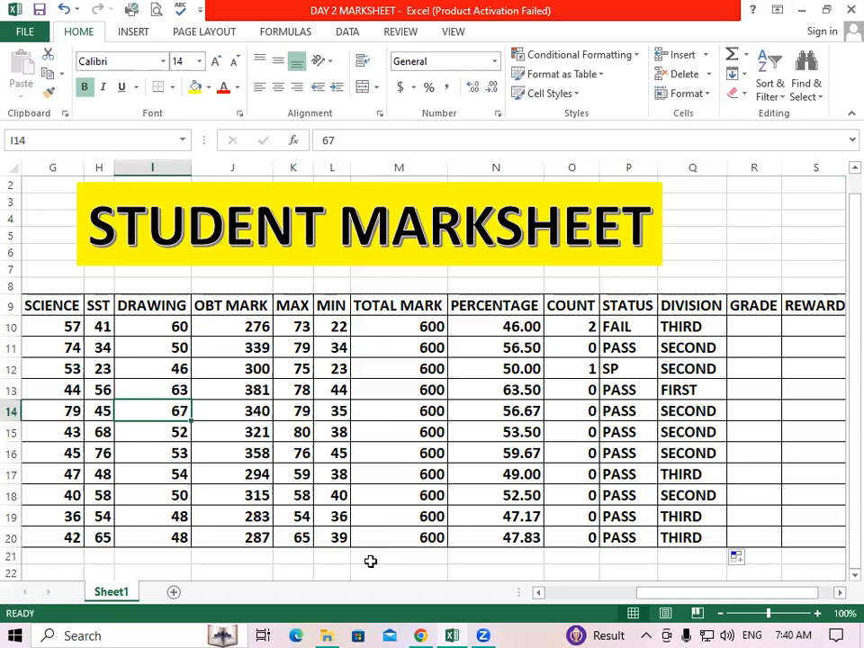
pyautogui.write('23')
pyautogui.click(181, 511)
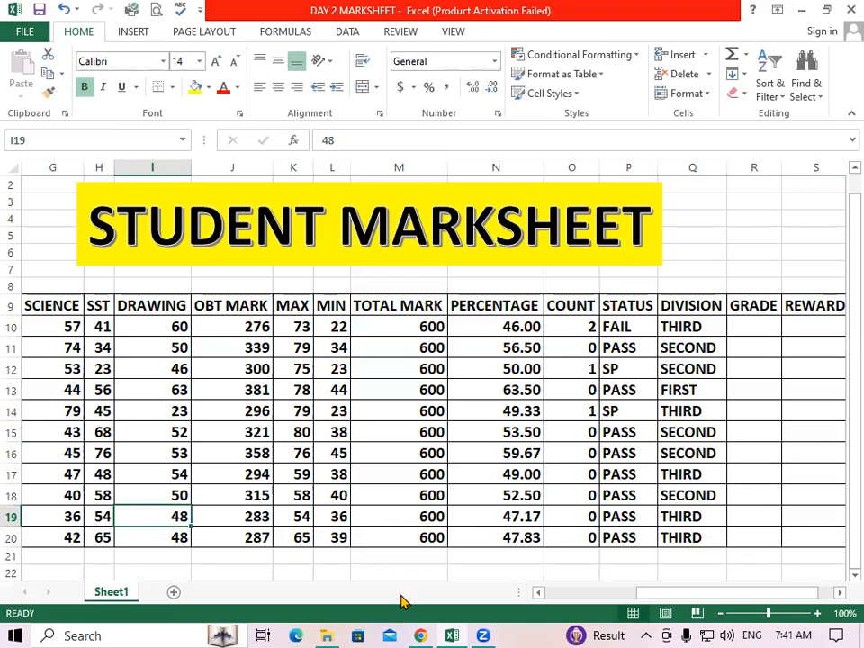
# Step: Lower two more marks in row 14, setting SCIENCE in G14 to 26 and MATH in F14 to 23
pyautogui.click(538, 592)
pyautogui.click(538, 593)
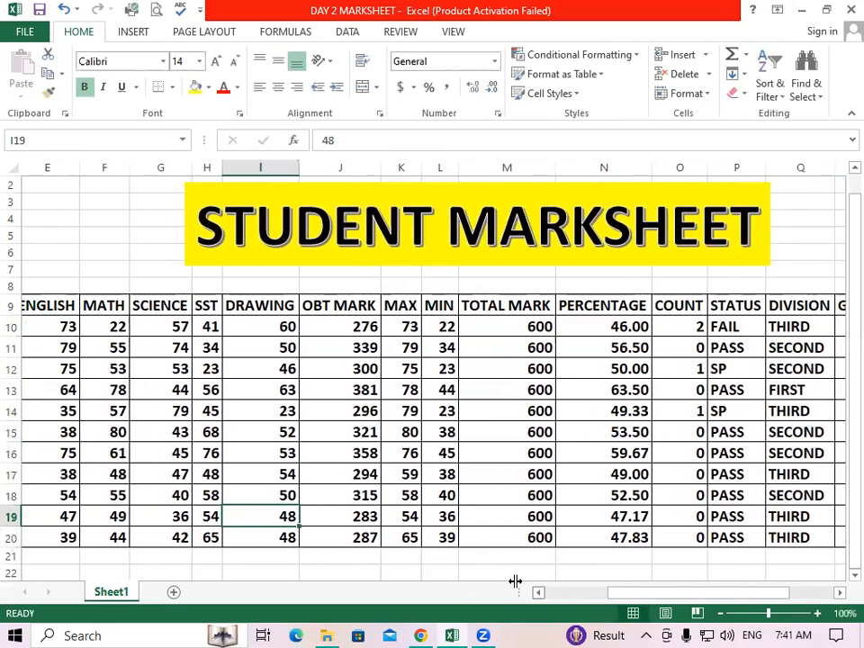
pyautogui.click(160, 414)
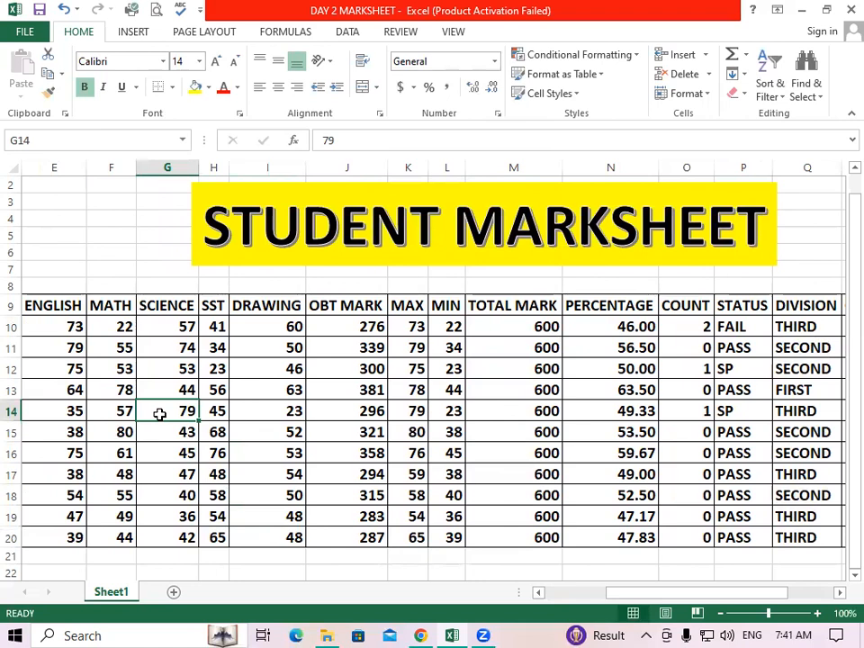
pyautogui.write('26')
pyautogui.click(91, 404)
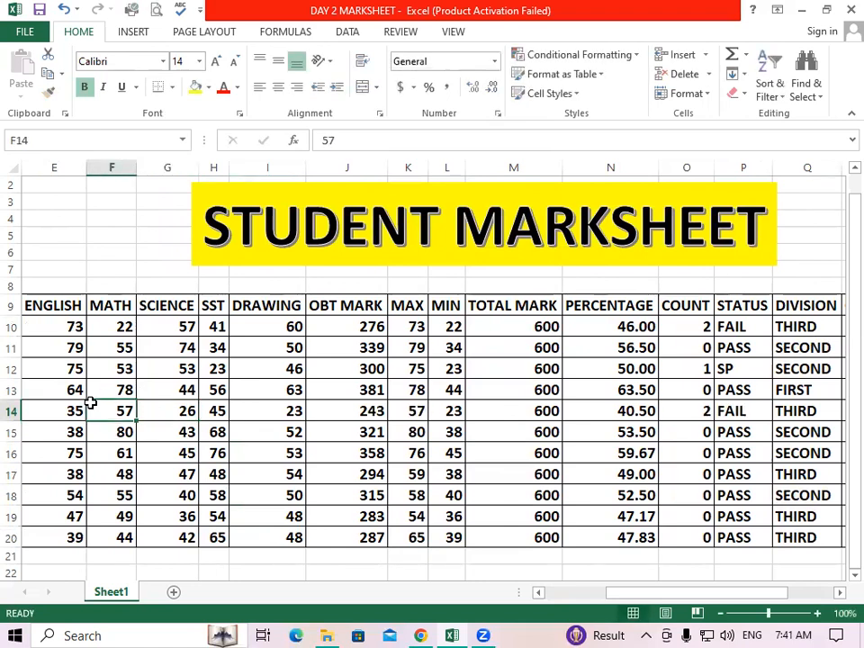
pyautogui.write('23')
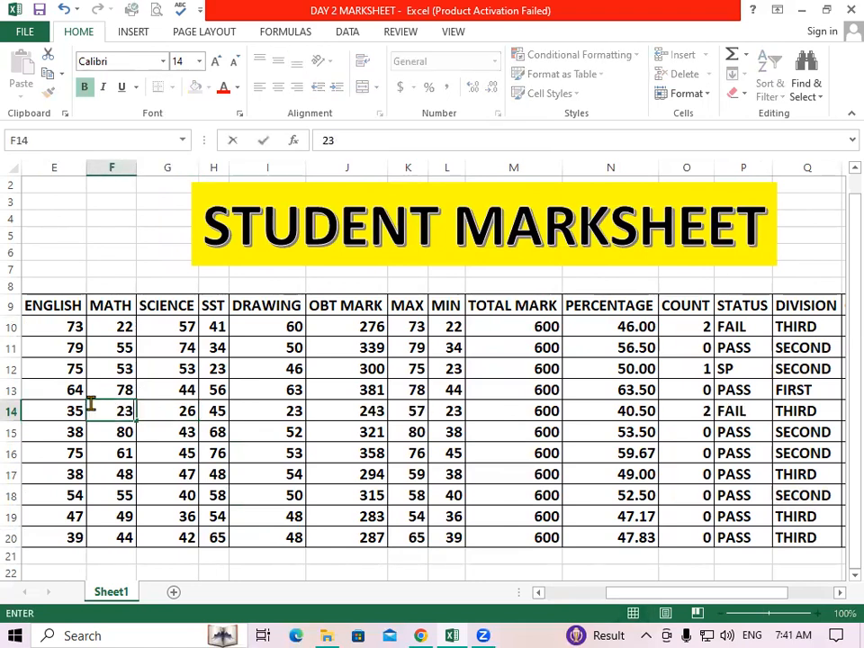
pyautogui.click(180, 459)
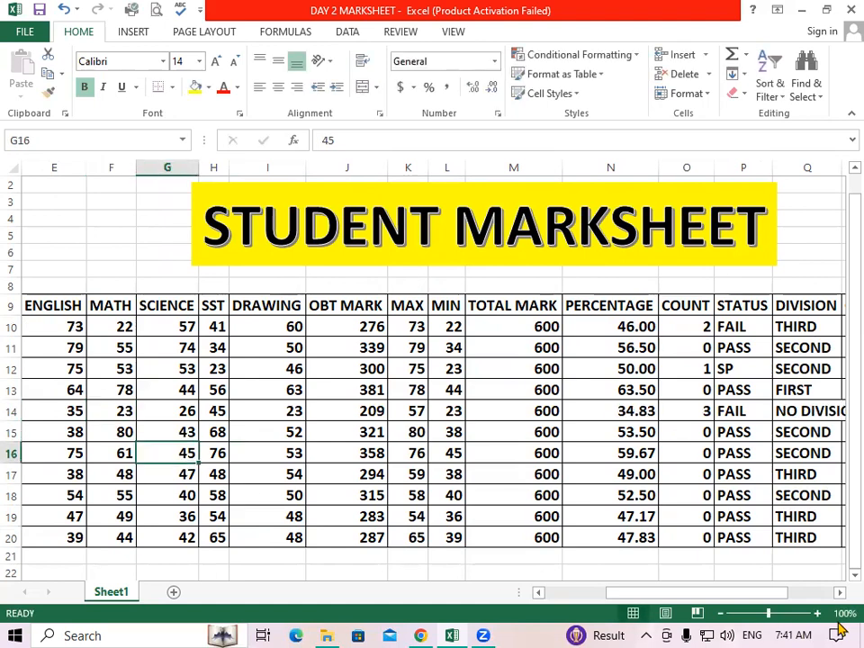
# Step: Check the DIVISION results and auto-fit column Q to its longest entry
pyautogui.click(840, 592)
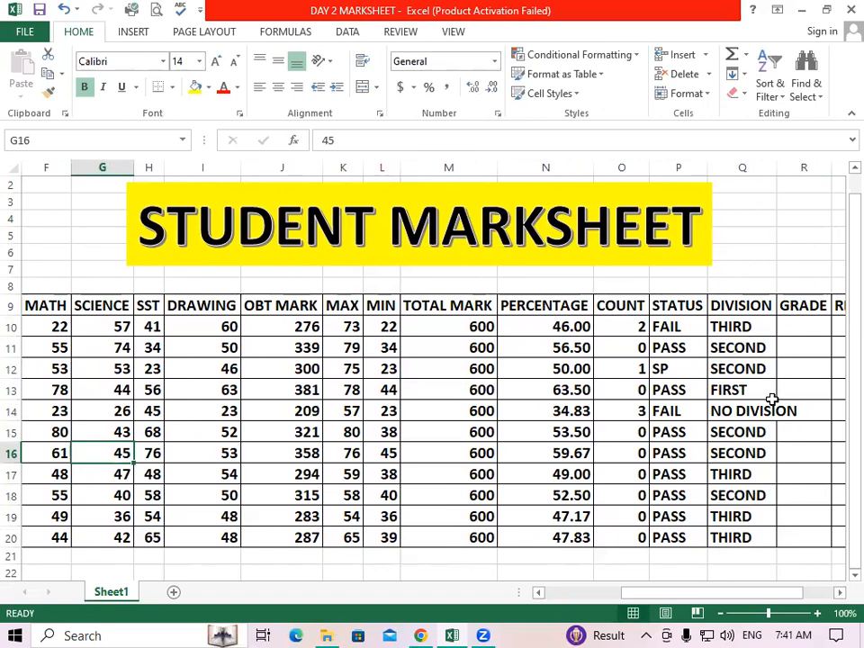
pyautogui.moveTo(749, 326); pyautogui.dragTo(728, 523)
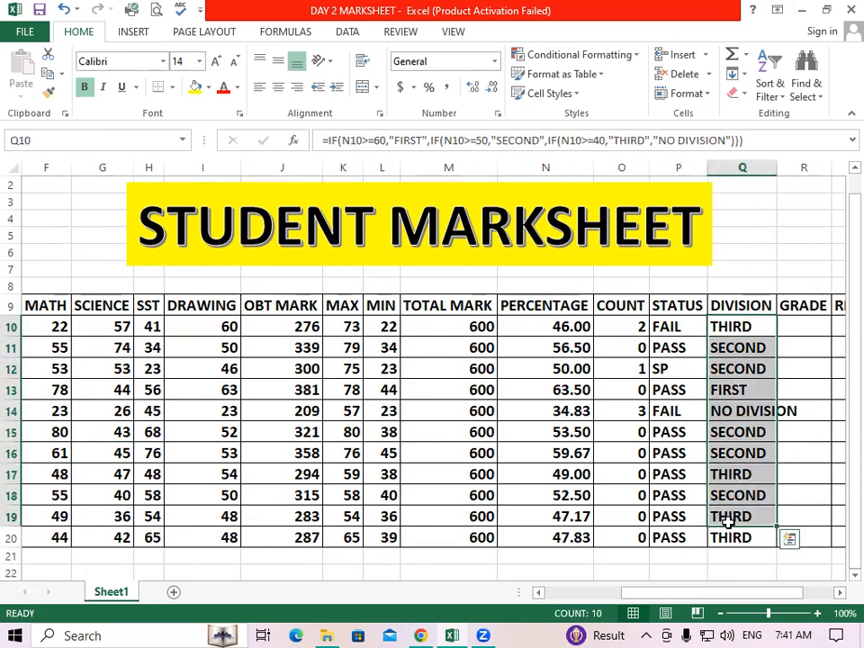
pyautogui.click(839, 593)
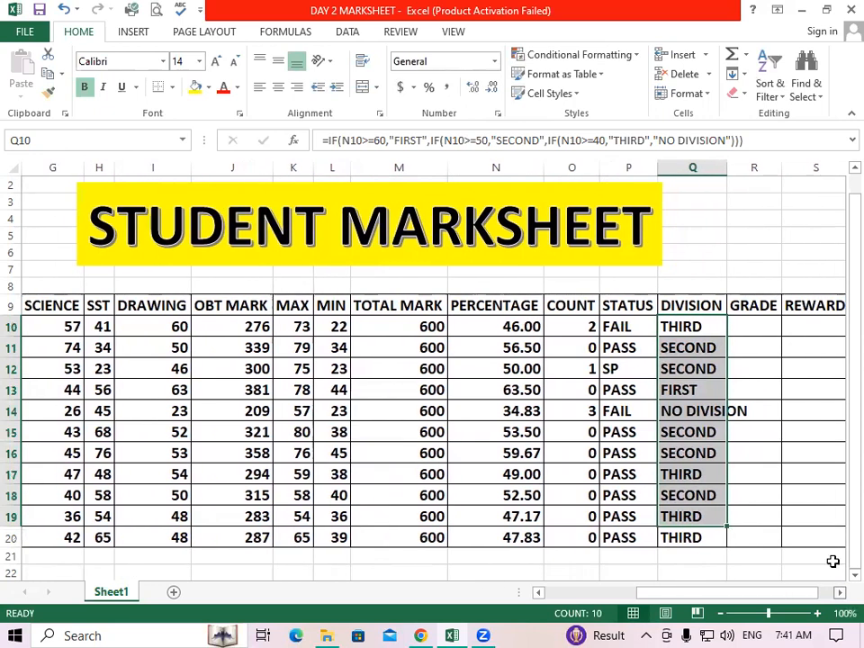
pyautogui.doubleClick(726, 168)
pyautogui.click(707, 407)
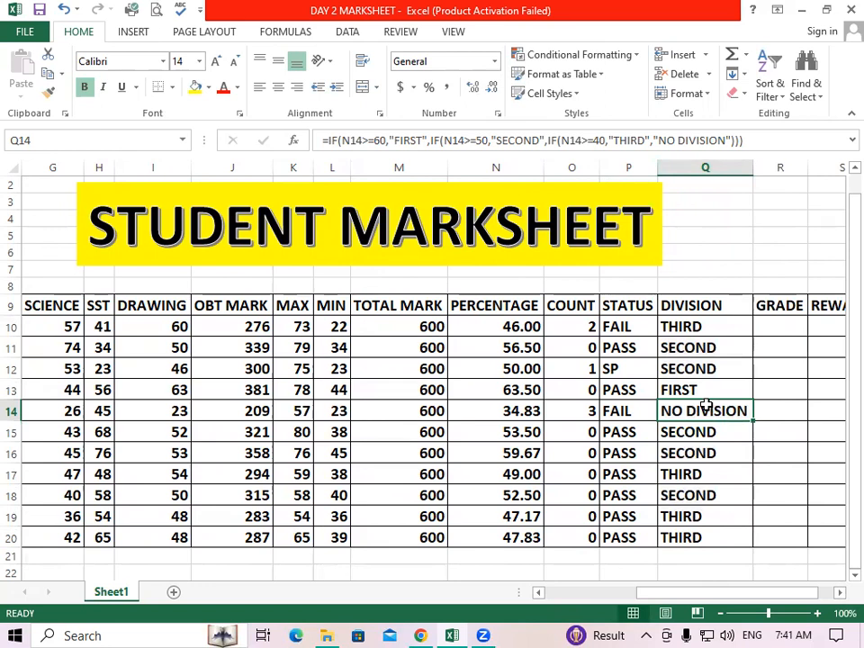
# Step: Start a nested IF formula in GRADE cell R10 that returns "A" when the percentage in N10 is at least 60
pyautogui.click(783, 329)
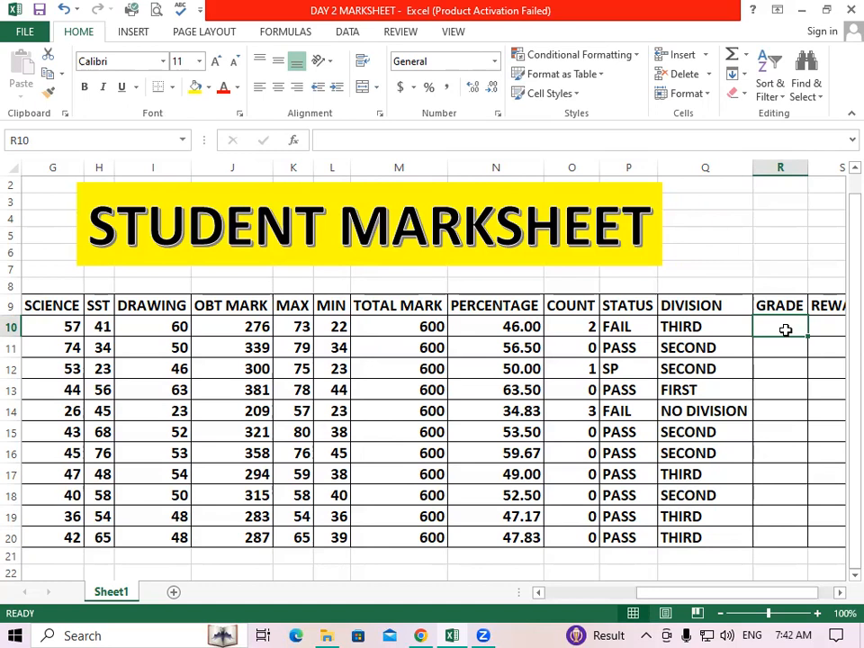
pyautogui.write('=')
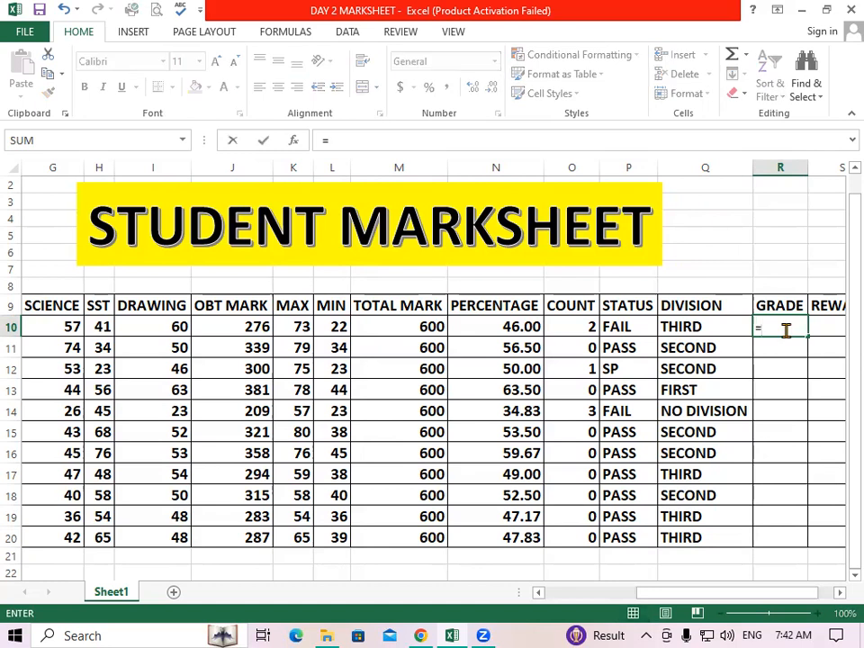
pyautogui.write('IF(')
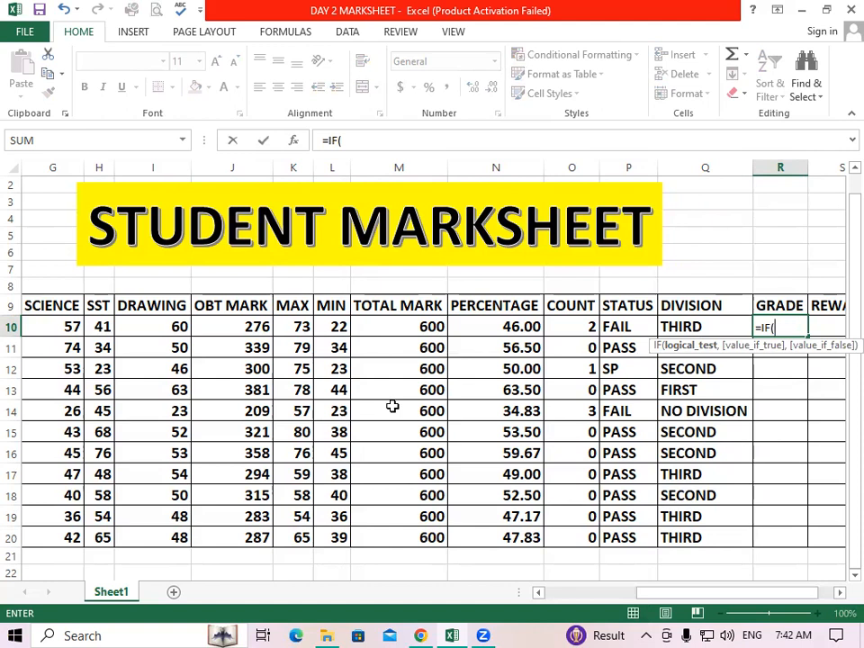
pyautogui.click(479, 329)
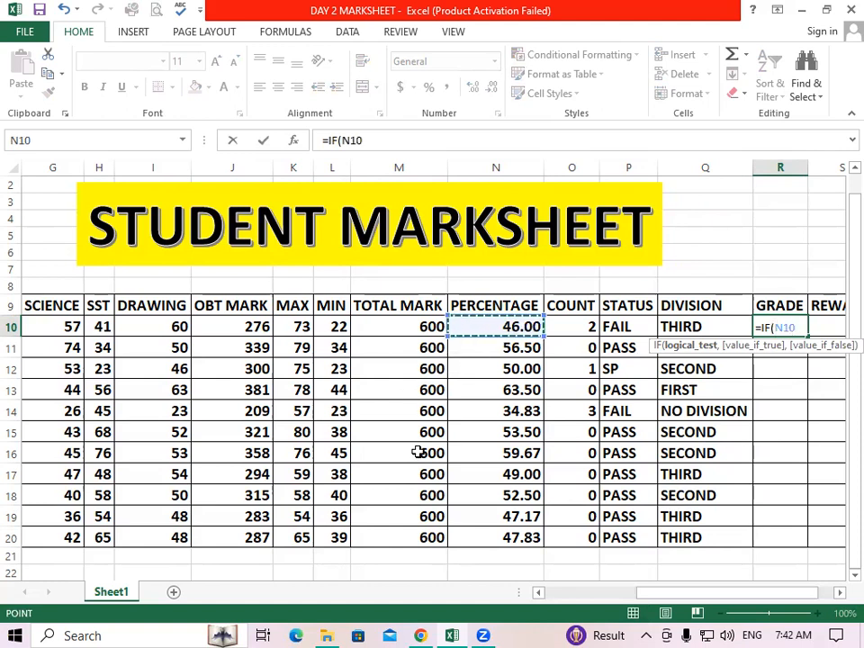
pyautogui.write('>=')
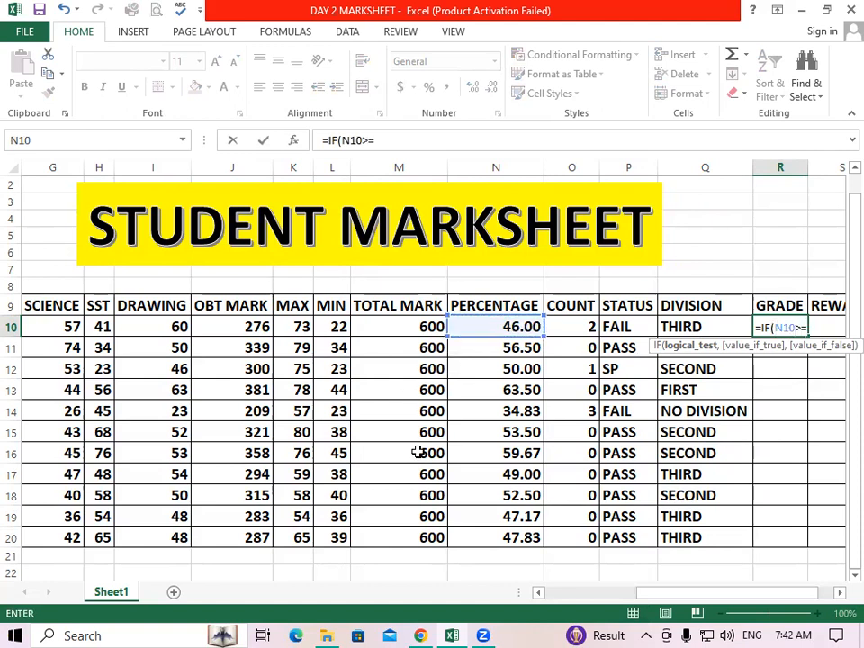
pyautogui.write('60,"A GRADE')
pyautogui.press('BackSpace')
pyautogui.press('BackSpace')
pyautogui.press('BackSpace')
pyautogui.press('BackSpace')
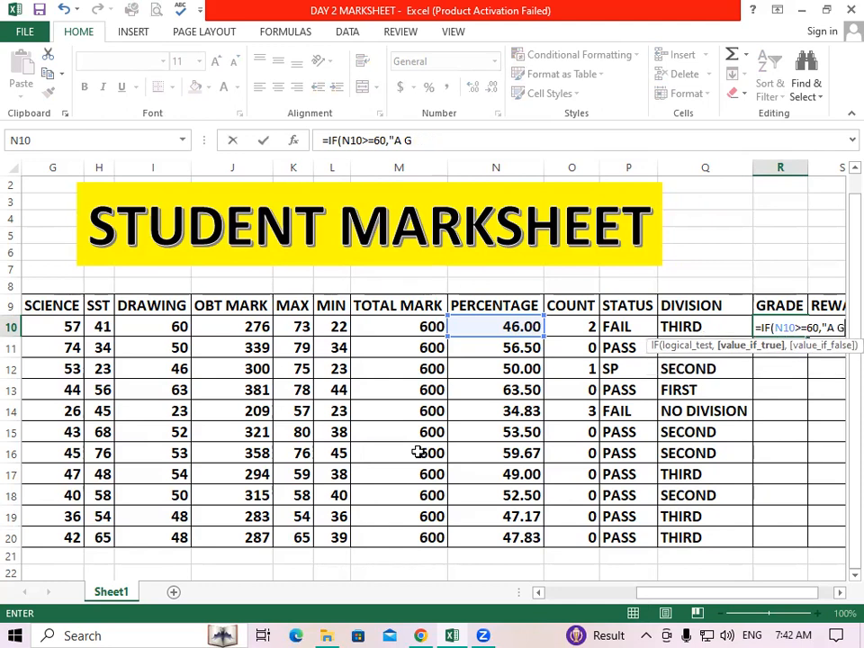
pyautogui.press('BackSpace')
pyautogui.press('BackSpace')
pyautogui.write('",IF(')
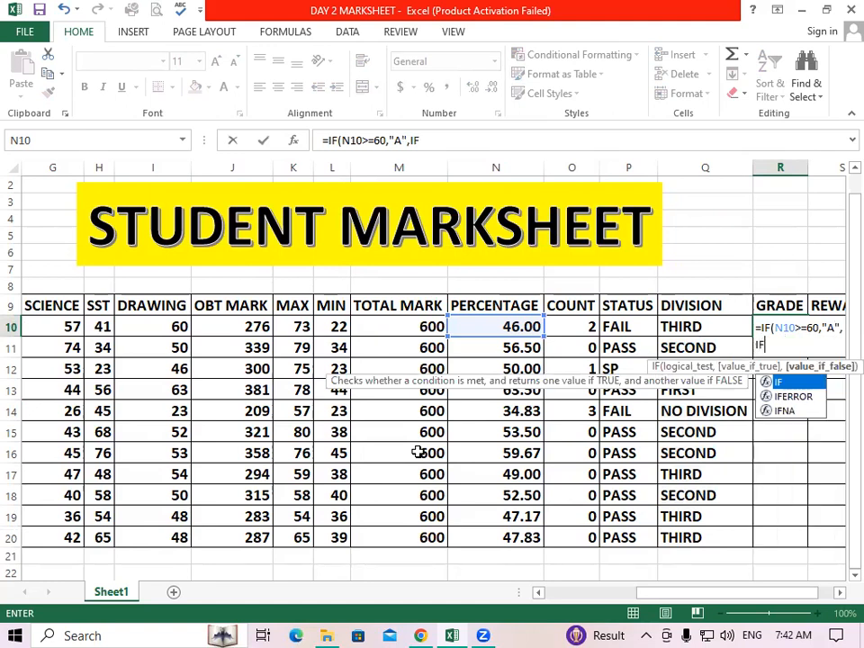
# Step: Extend the R10 formula with a second condition that returns "B" when N10 is at least 50
pyautogui.click(478, 321)
pyautogui.write('>')
pyautogui.write('=5')
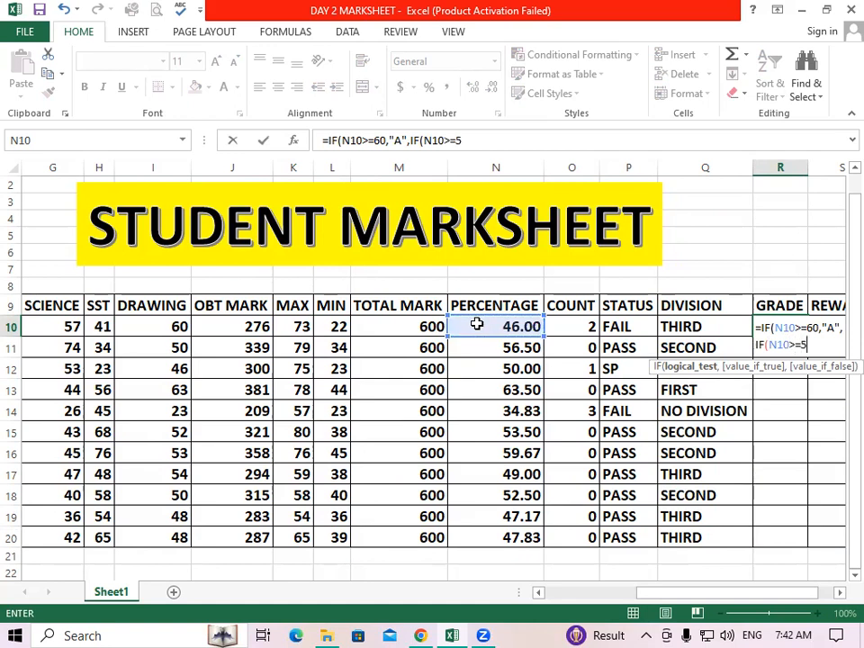
pyautogui.write('0,"B')
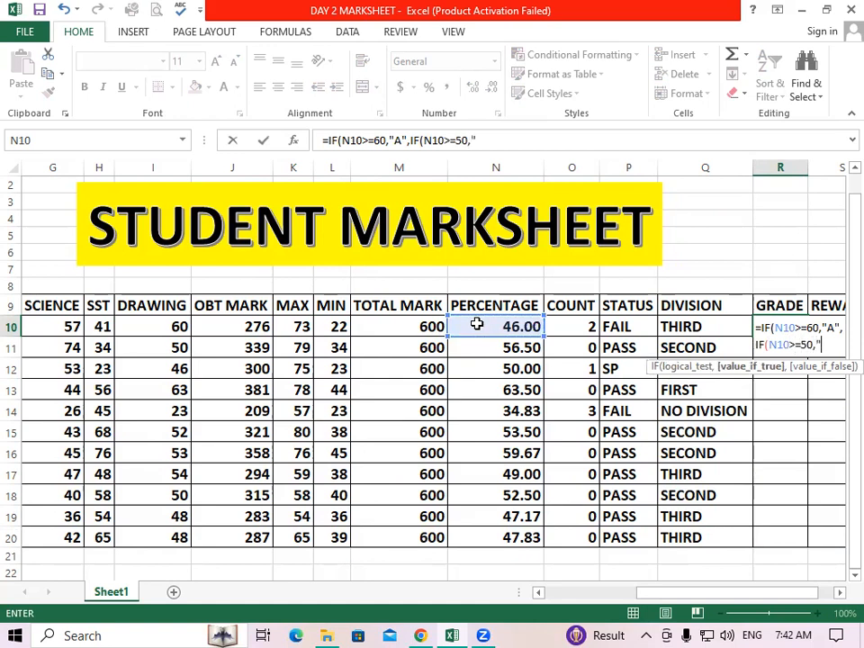
pyautogui.write('",IF')
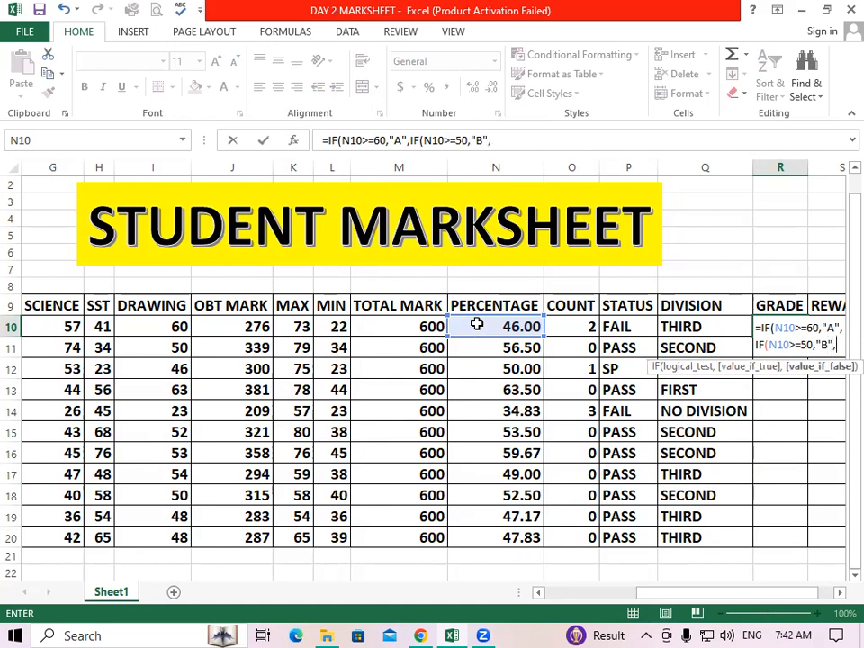
# Step: Complete the R10 formula so N10 of at least 40 returns "C" and anything lower returns "NO GRADE"
pyautogui.write('(')
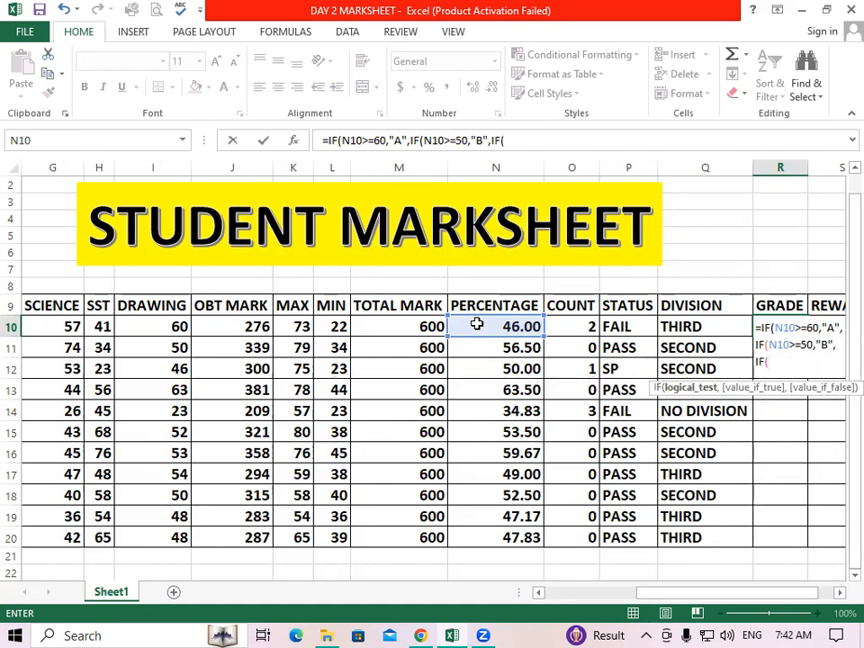
pyautogui.click(478, 329)
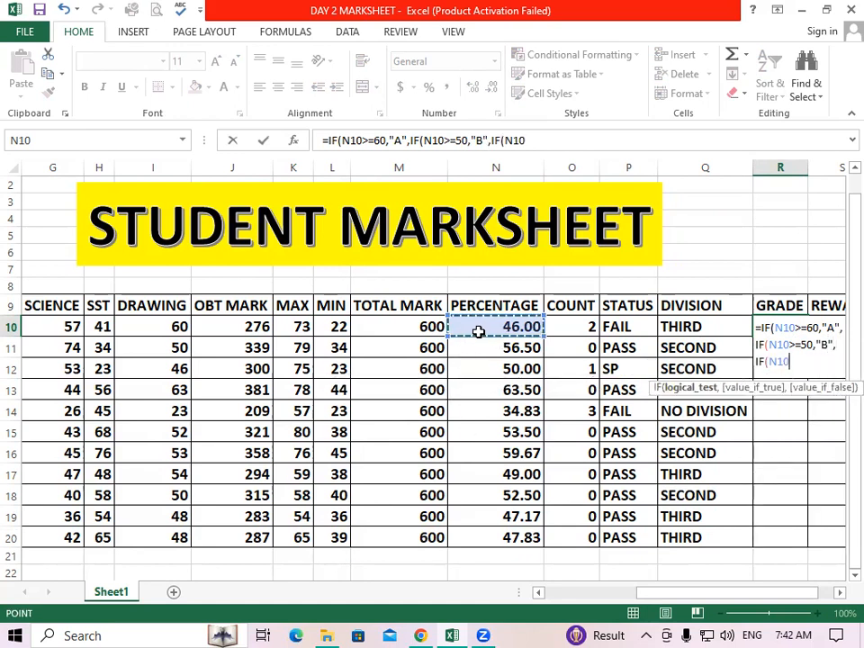
pyautogui.write('>=')
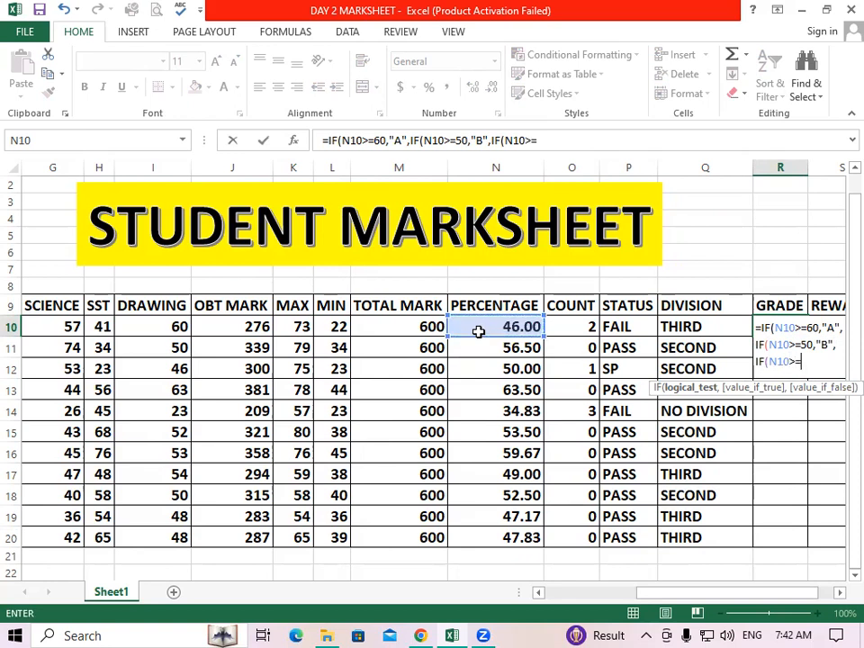
pyautogui.write('40,')
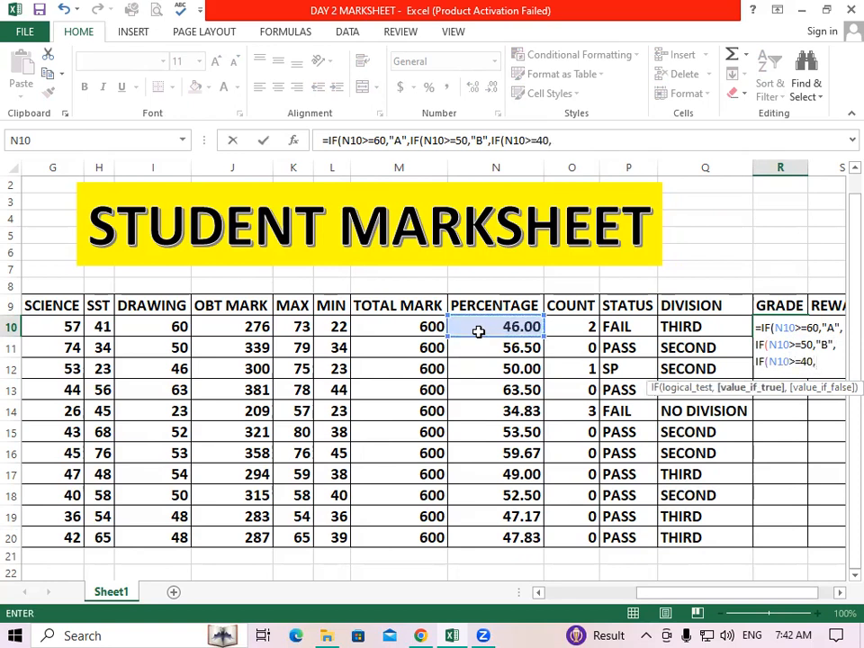
pyautogui.write('"C",')
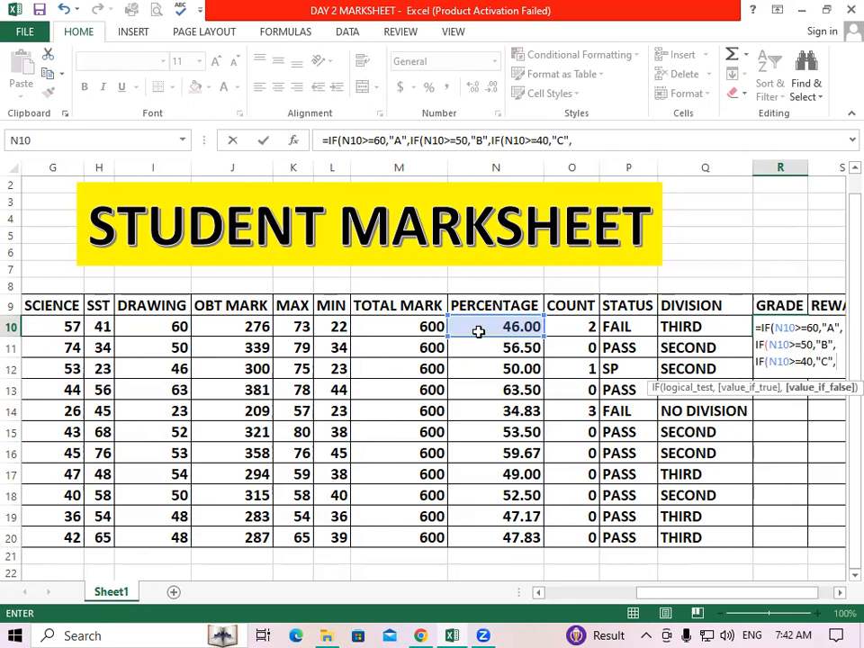
pyautogui.write('"NO GRADE")))')
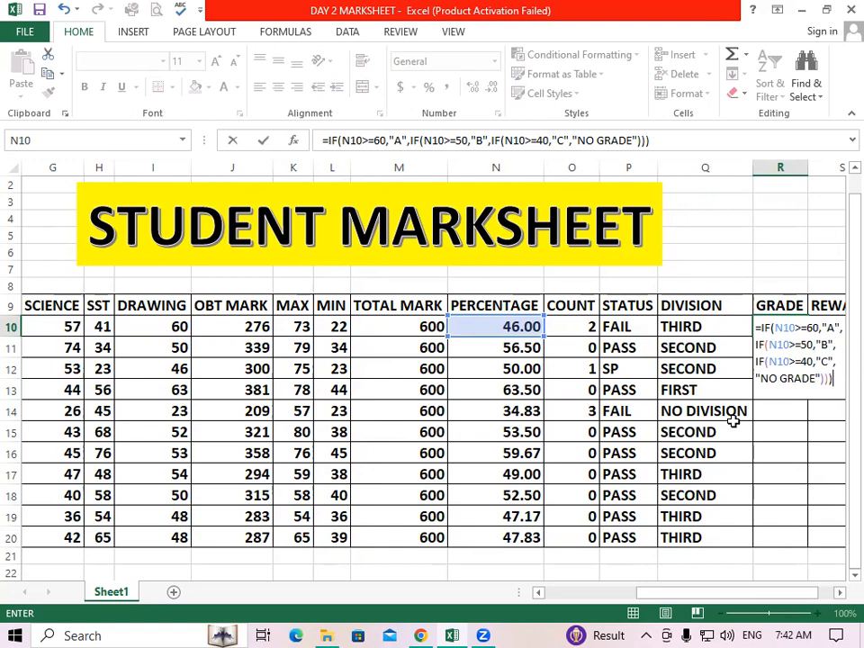
pyautogui.press('Return')
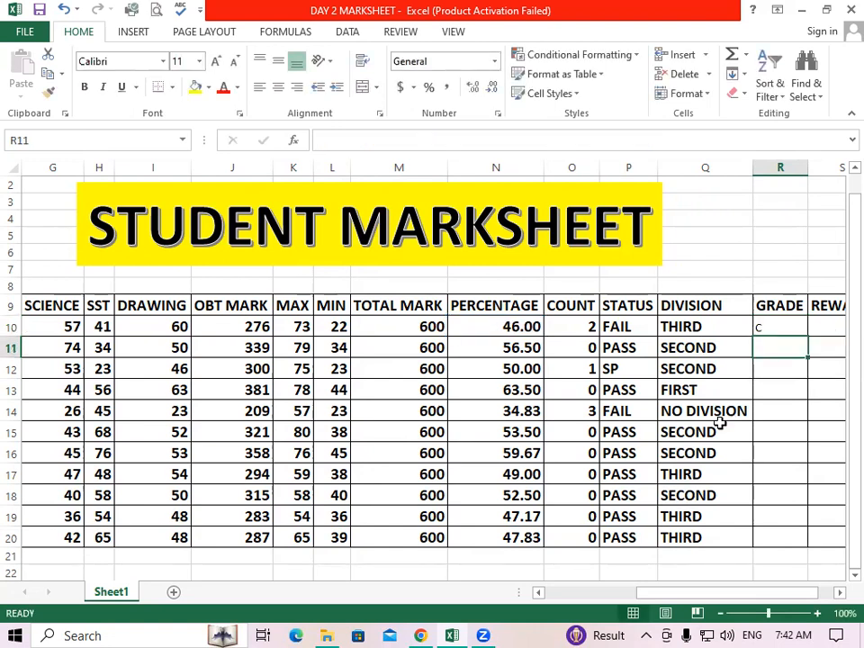
# Step: Fill the GRADE formula from R10 down to R20 and auto-fit column R
pyautogui.click(796, 326)
pyautogui.doubleClick(806, 337)
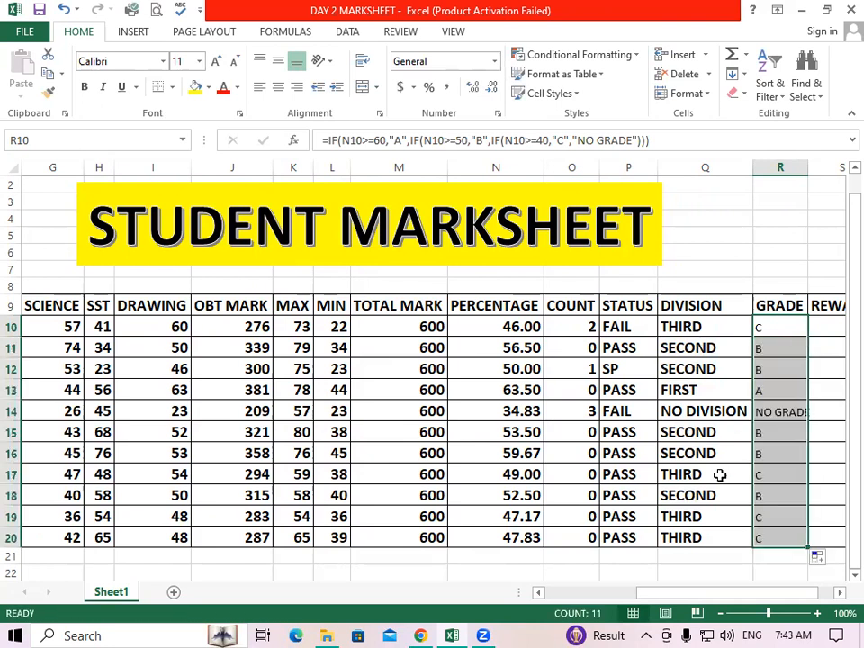
pyautogui.click(690, 552)
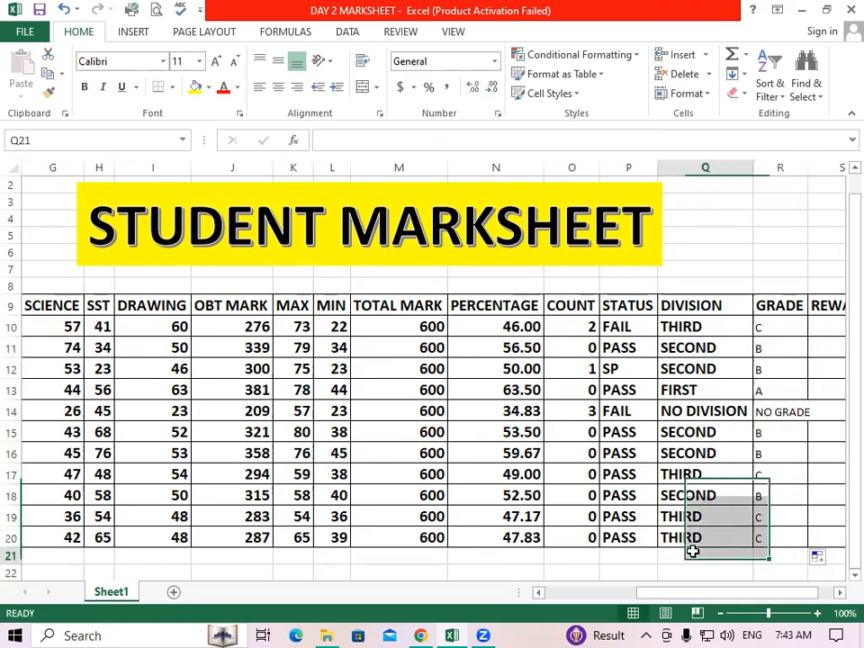
pyautogui.doubleClick(808, 165)
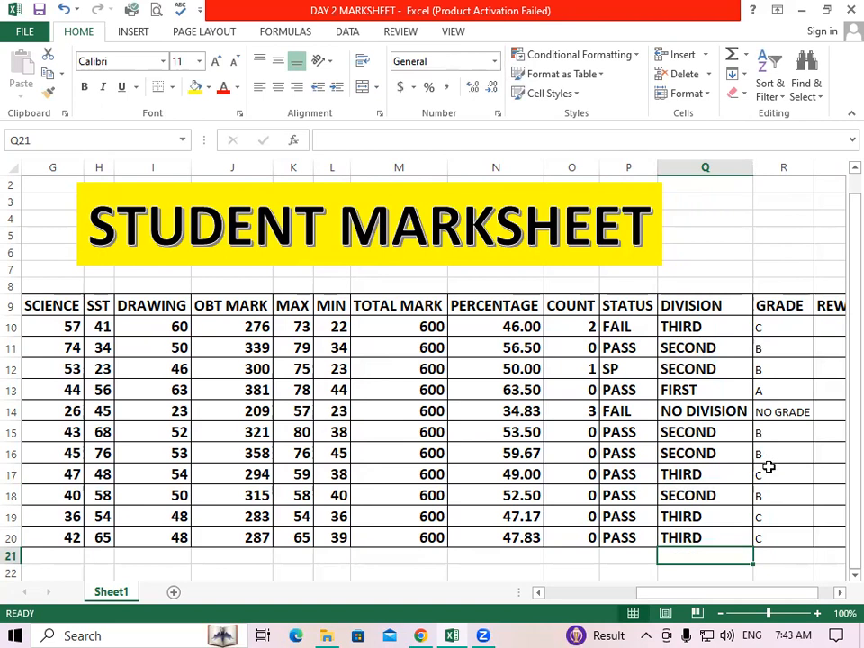
# Step: Copy the cell formatting of N13 onto the GRADE results in R10:R20
pyautogui.click(726, 331)
pyautogui.click(775, 346)
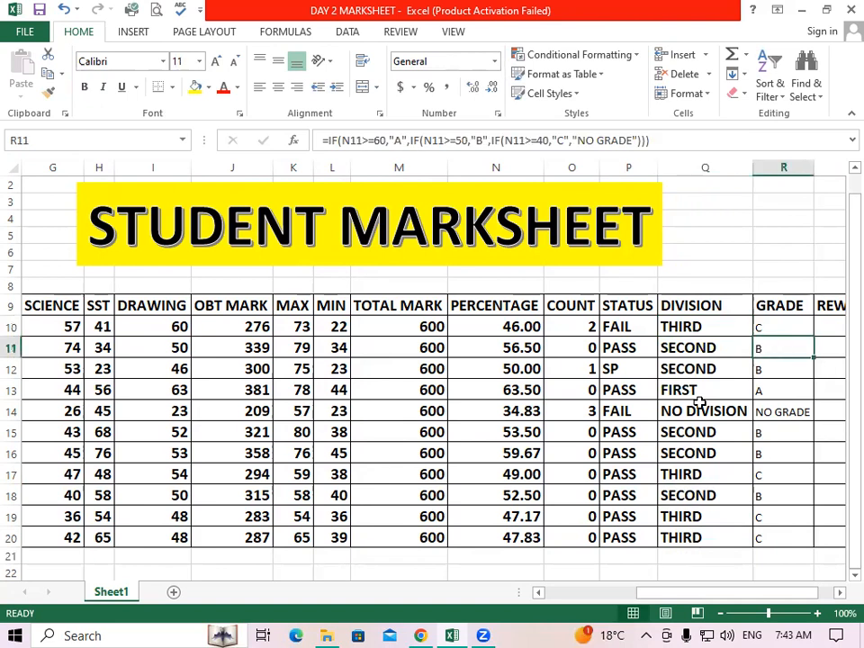
pyautogui.click(498, 388)
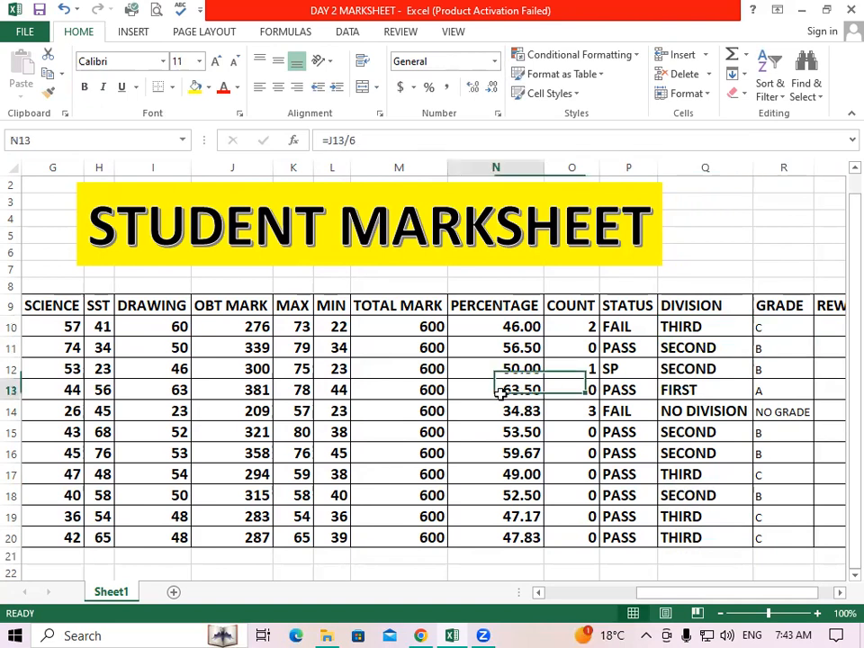
pyautogui.click(48, 90)
pyautogui.moveTo(780, 325); pyautogui.dragTo(783, 537)
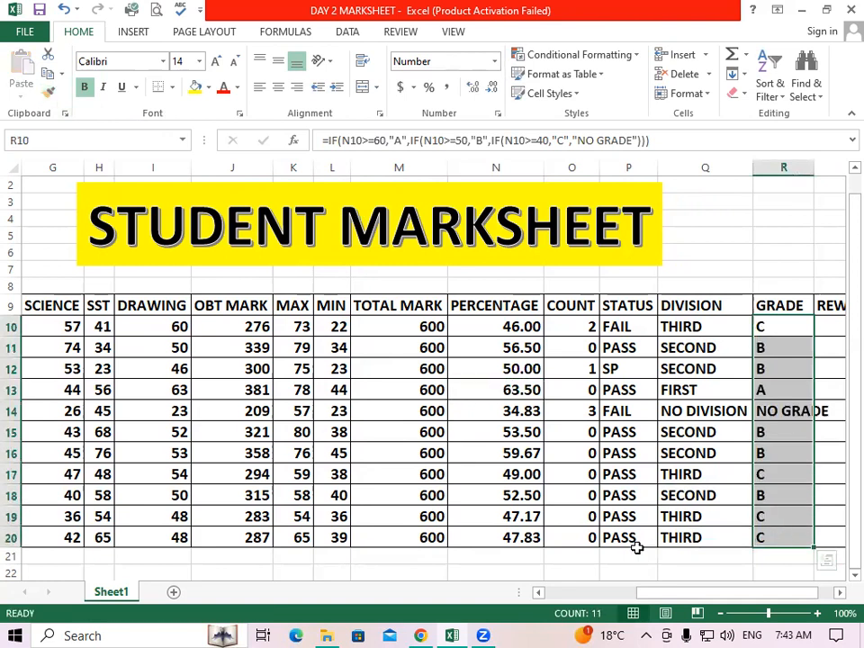
pyautogui.click(635, 556)
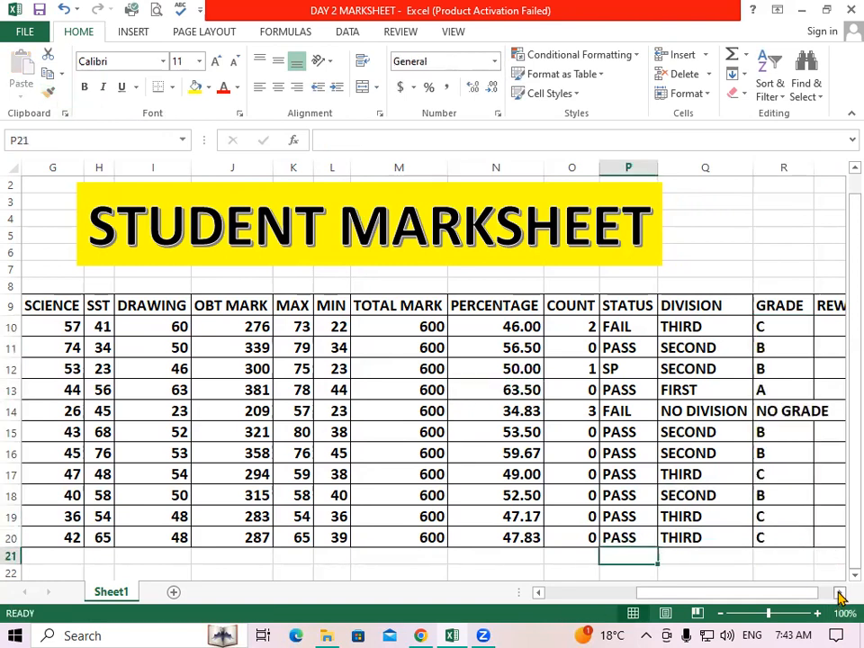
# Step: Compare the DIVISION and GRADE results of the students in rows 10 to 12
pyautogui.click(839, 594)
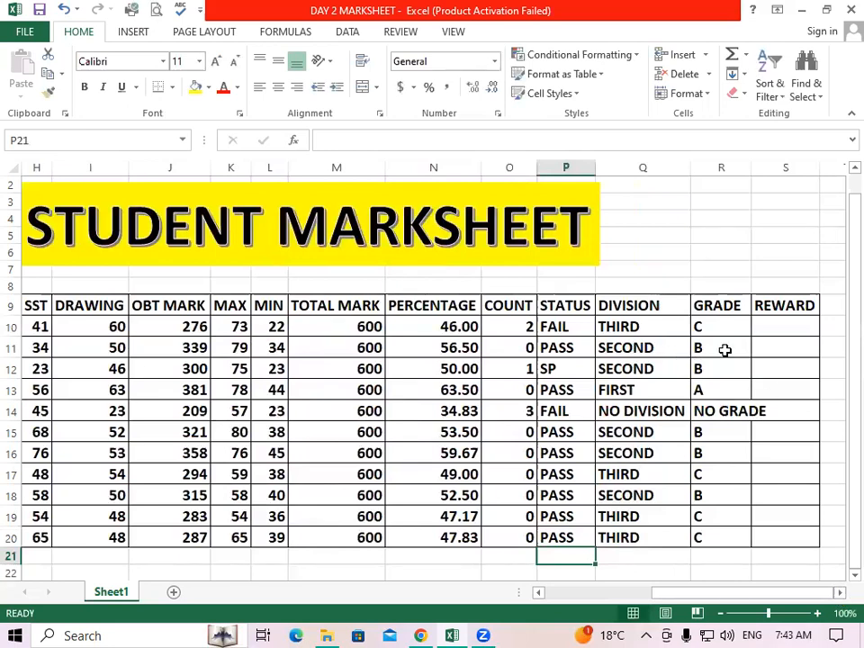
pyautogui.click(614, 367)
pyautogui.click(716, 371)
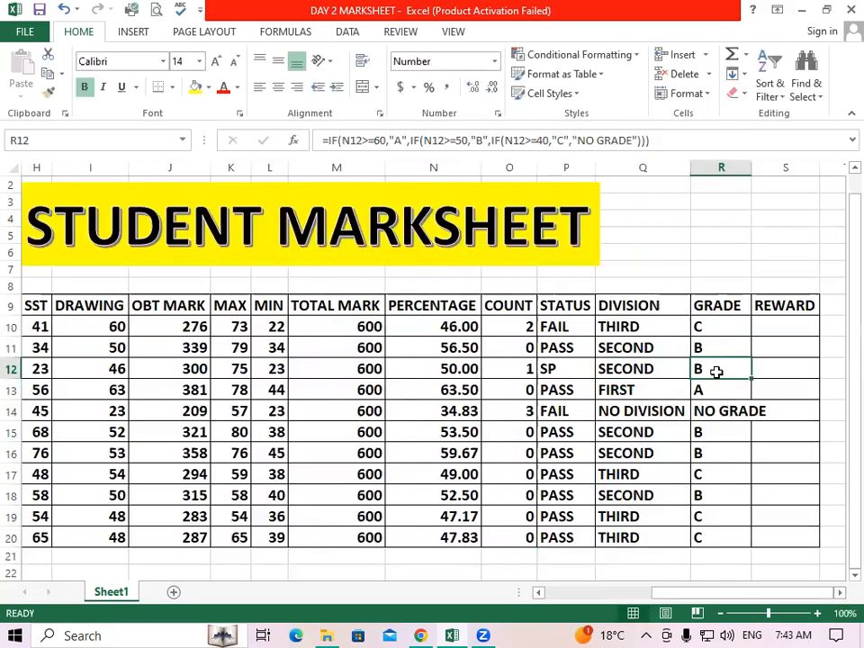
pyautogui.click(653, 326)
pyautogui.click(710, 328)
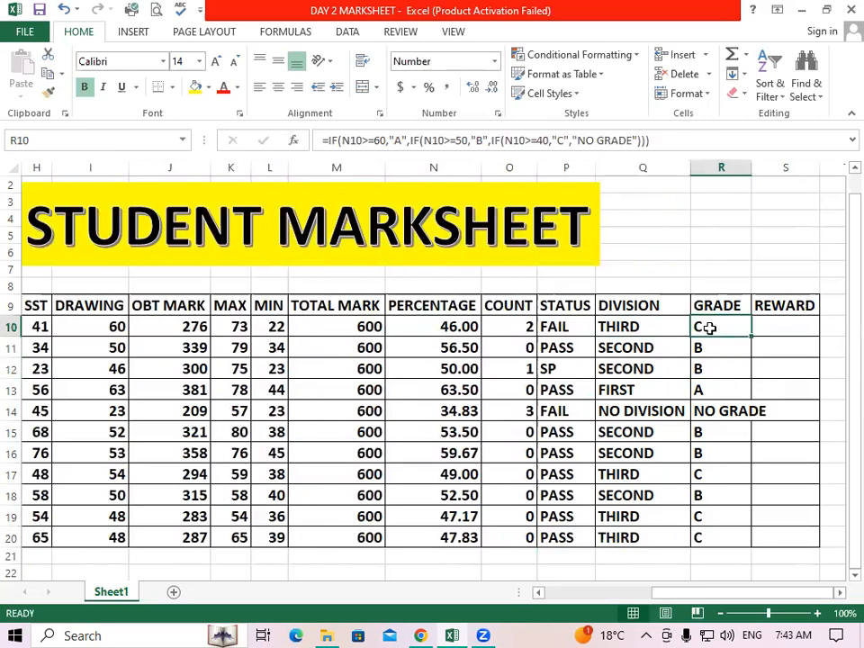
pyautogui.click(647, 350)
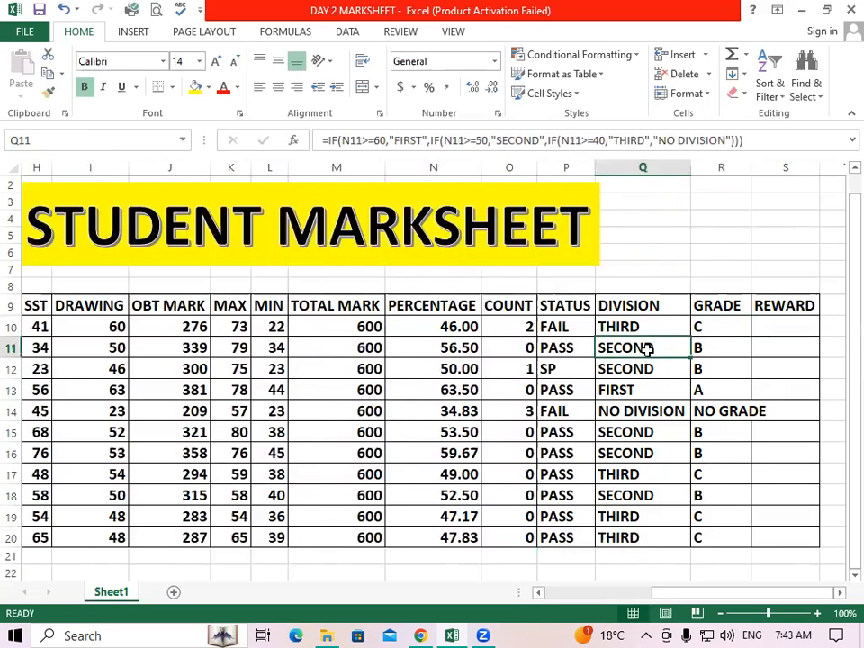
# Step: Move the STUDENT MARKSHEET title a little to the right above the table and auto-fit column R to its bold entries
pyautogui.moveTo(572, 264); pyautogui.dragTo(637, 265)
pyautogui.moveTo(631, 331); pyautogui.dragTo(629, 537)
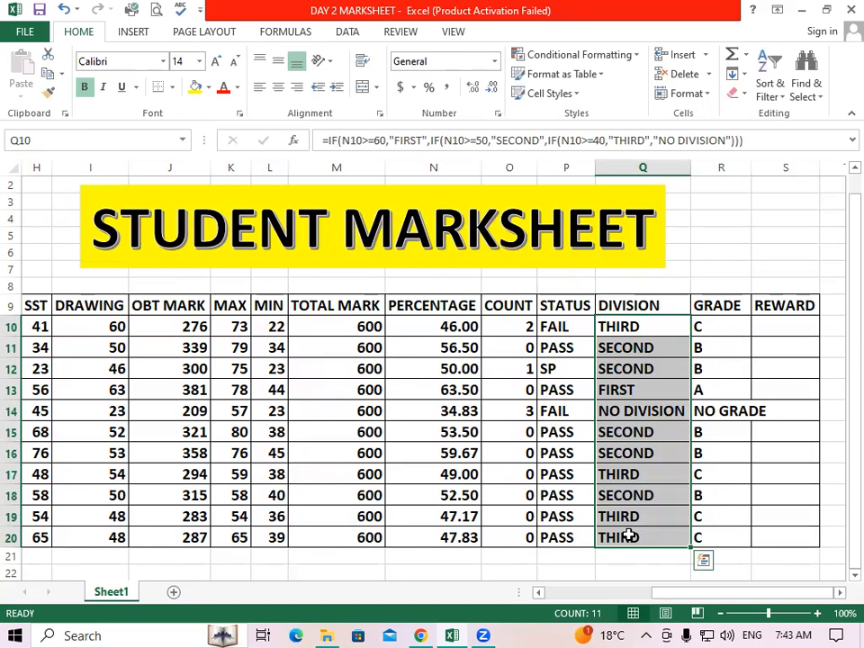
pyautogui.click(840, 591)
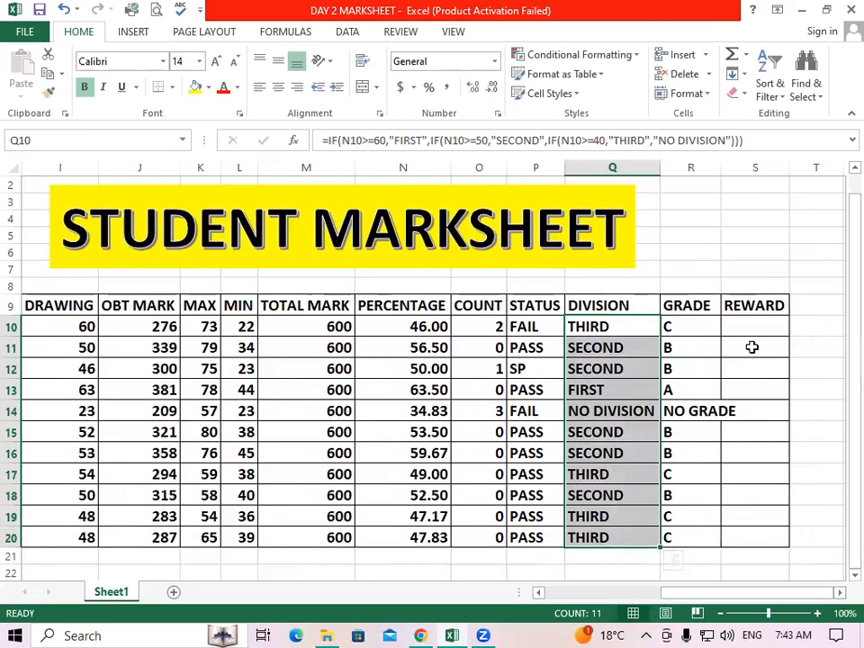
pyautogui.click(754, 330)
pyautogui.doubleClick(722, 167)
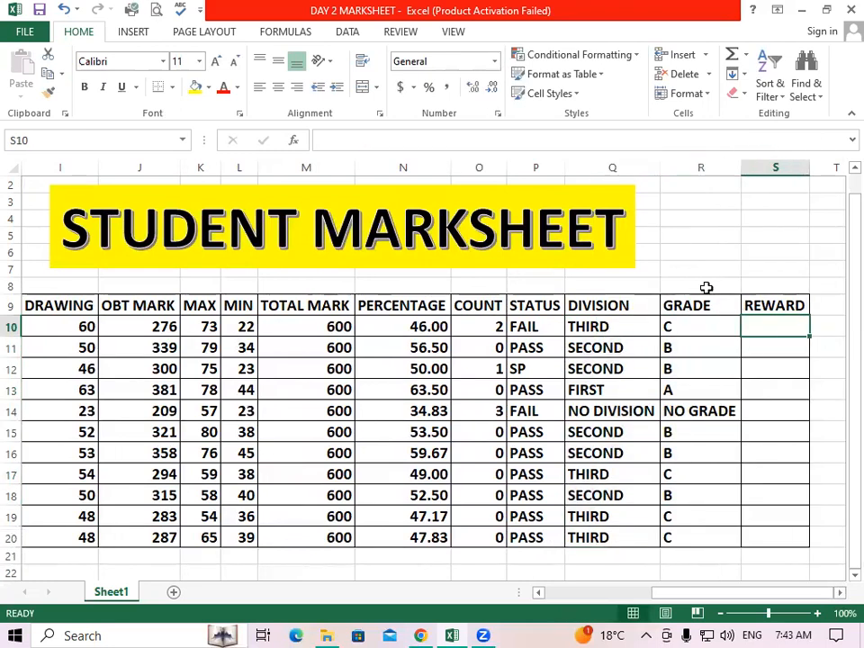
# Step: Look through the Music, Documents, Downloads, Pictures and C: drive folders in File Explorer for the marksheet notes
pyautogui.click(688, 386)
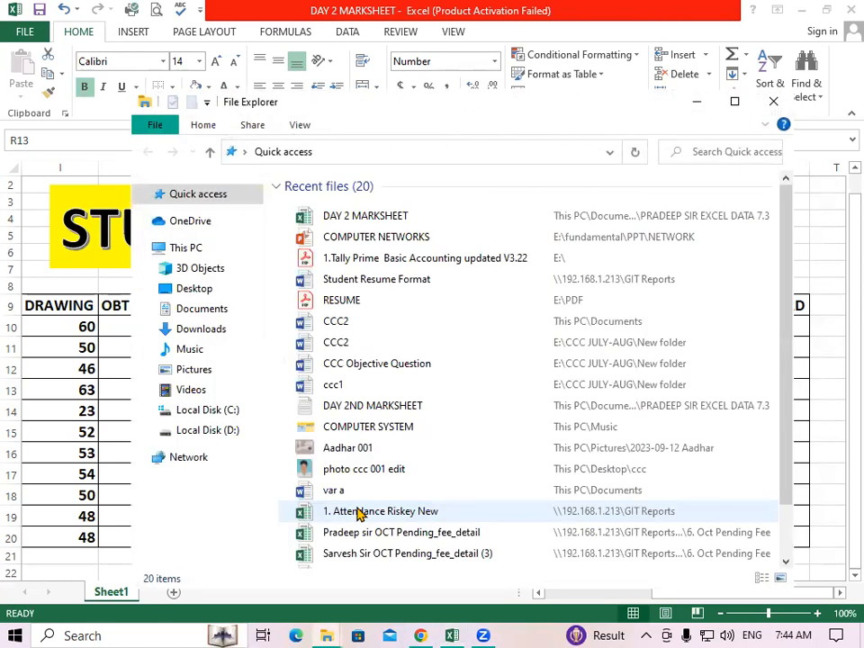
pyautogui.click(190, 350)
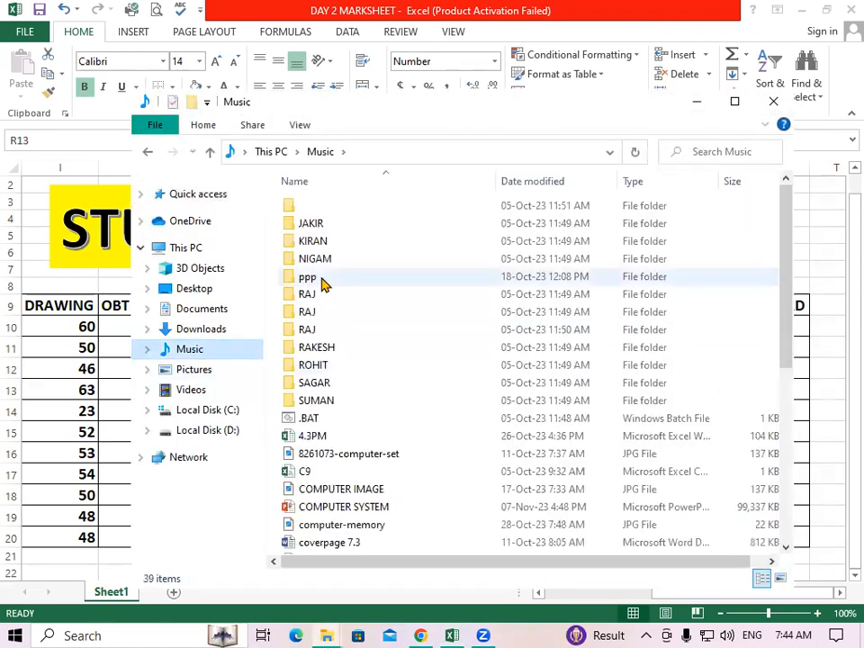
pyautogui.scroll(-4, 331, 500)
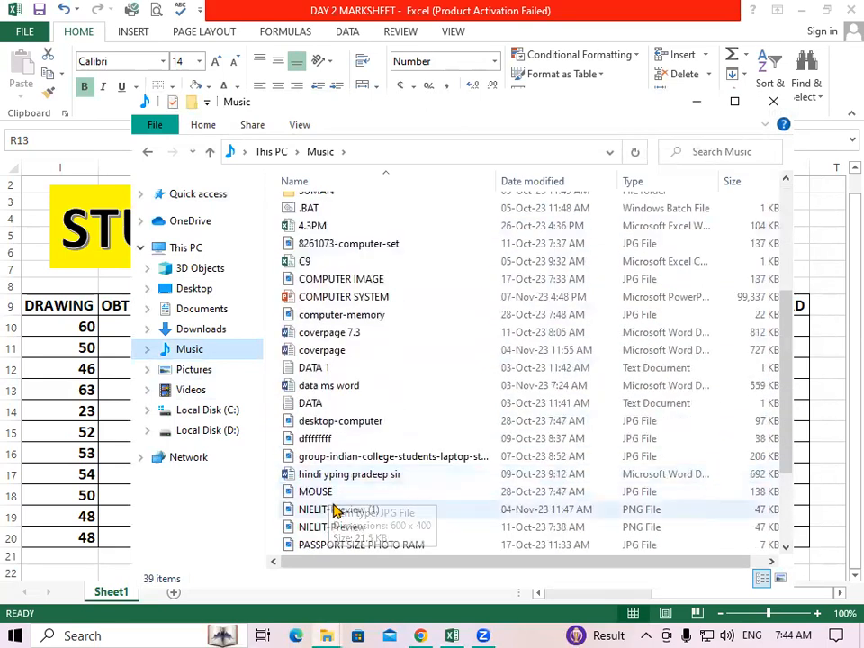
pyautogui.scroll(-2, 336, 450)
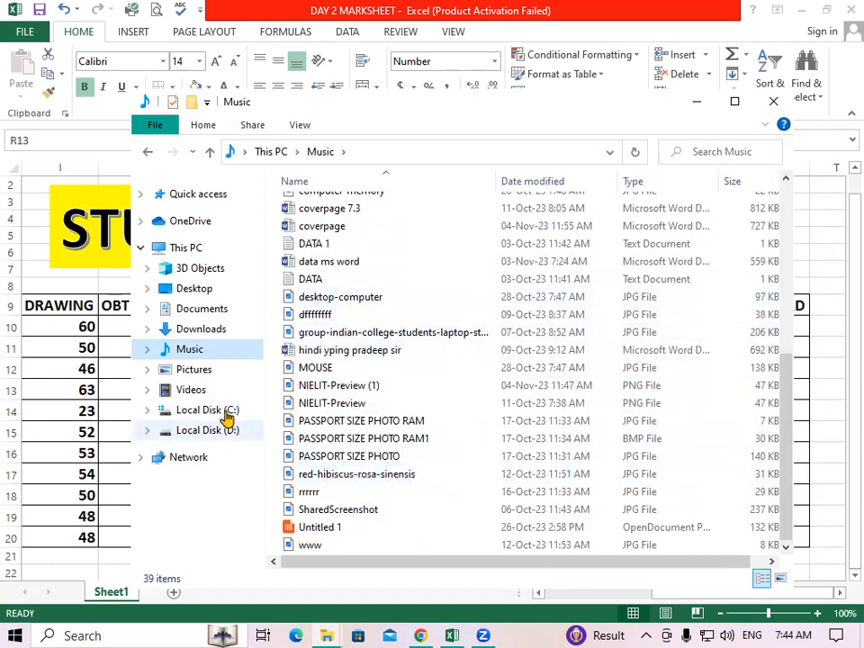
pyautogui.click(200, 312)
pyautogui.click(202, 333)
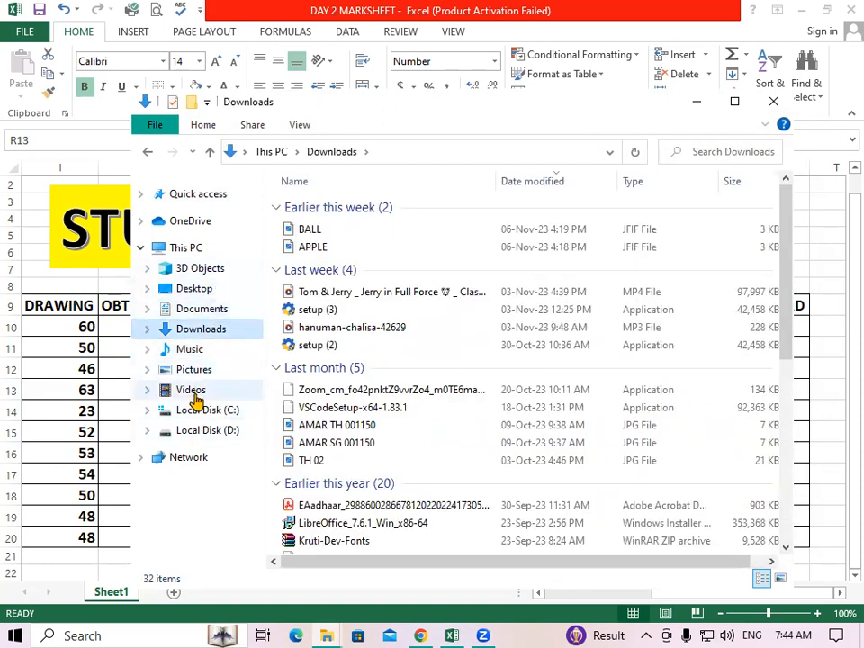
pyautogui.click(205, 372)
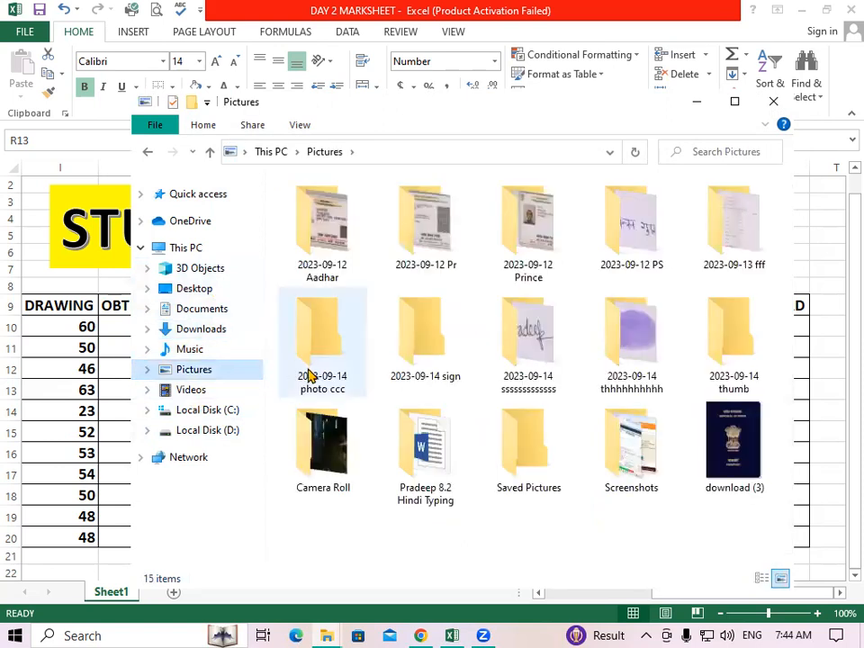
pyautogui.click(198, 411)
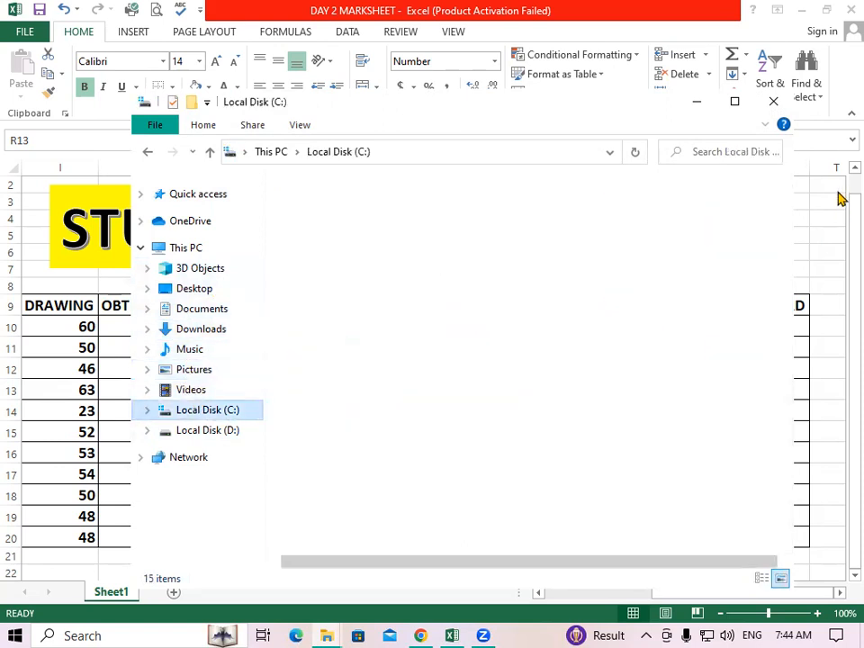
pyautogui.click(772, 104)
# Step: Launch Notepad from the Run dialog and open the text file DAY 2ND MARKSHEET
pyautogui.press('super+r')
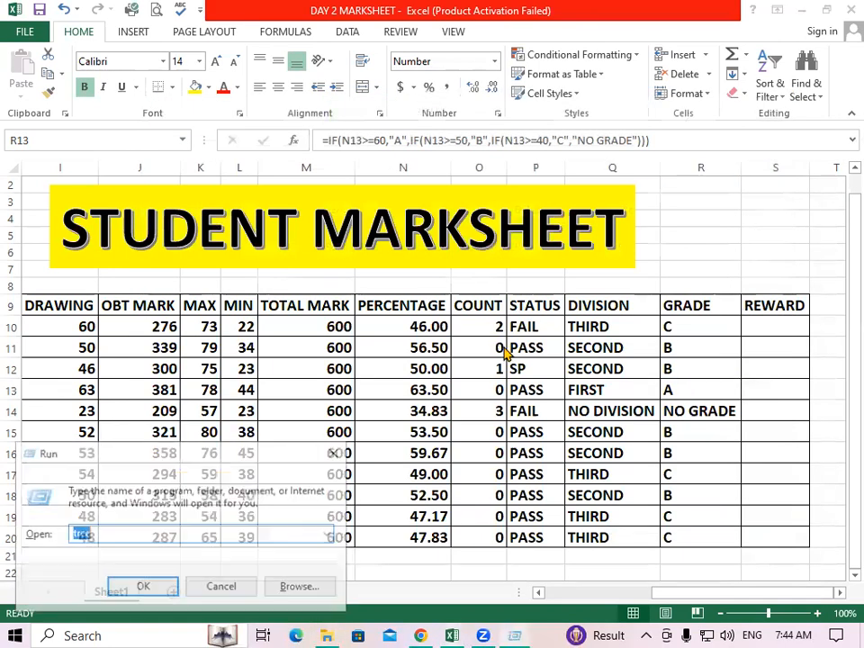
pyautogui.write('NOTEPAD')
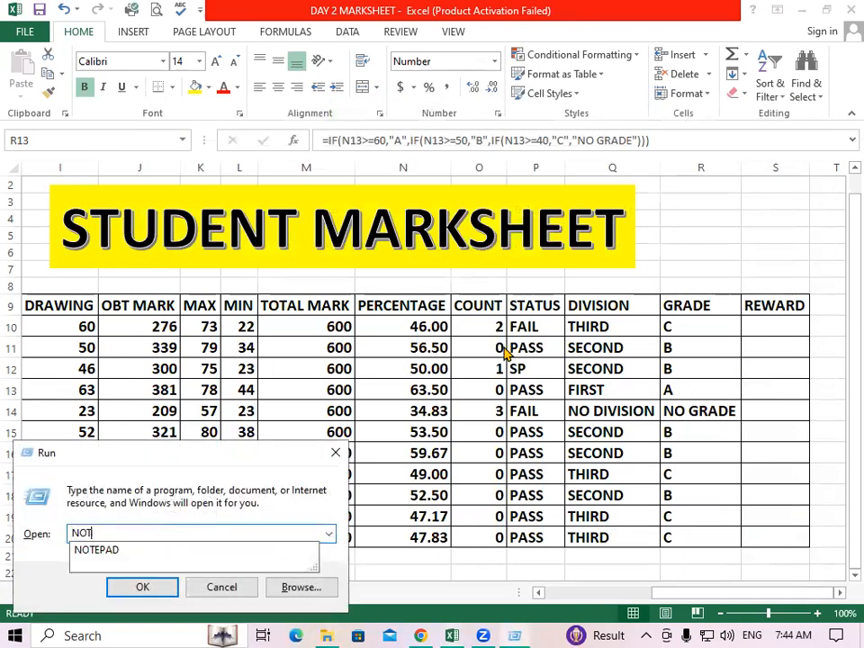
pyautogui.press('Return')
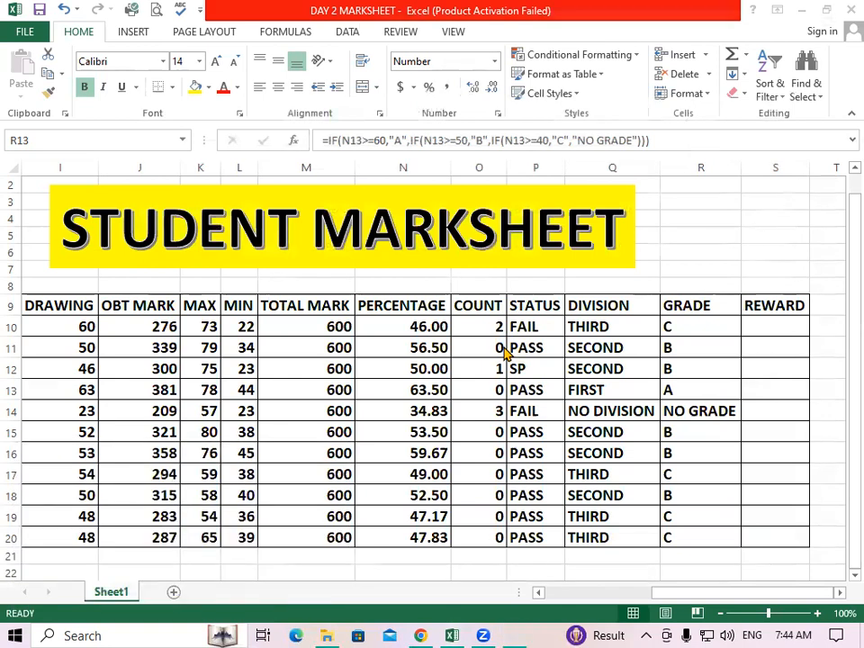
pyautogui.click(836, 24)
pyautogui.click(14, 29)
pyautogui.click(42, 87)
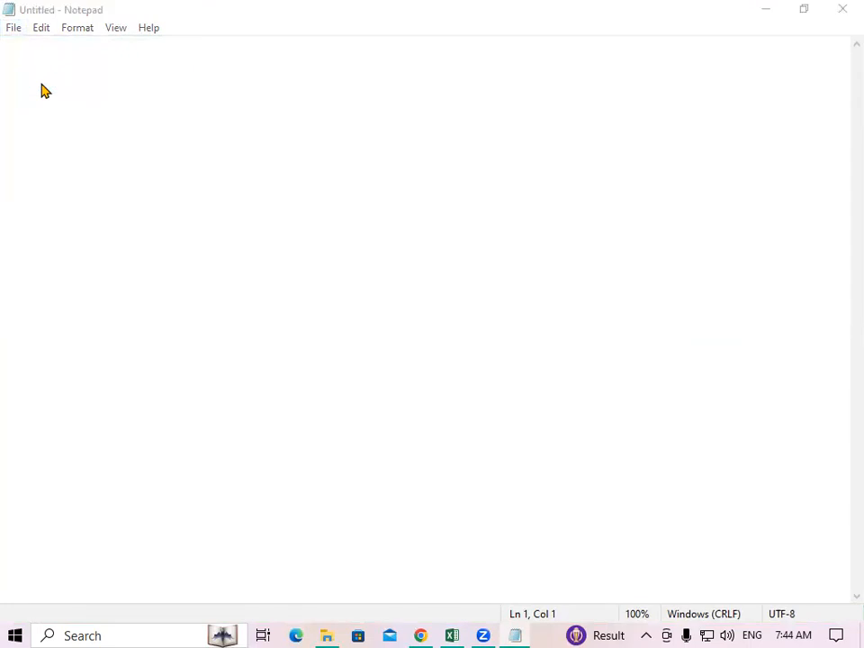
pyautogui.click(207, 162)
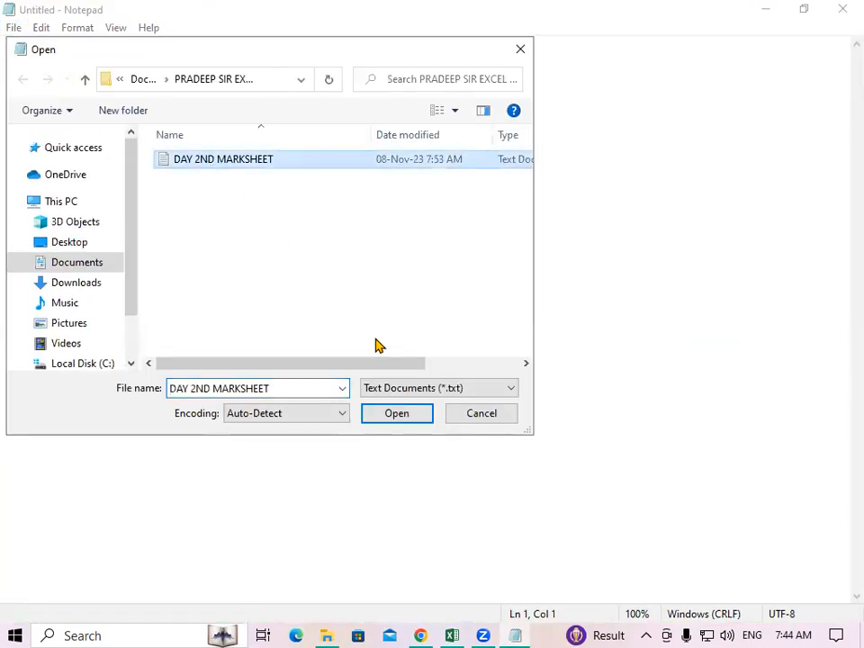
pyautogui.click(418, 414)
# Step: Add a run of blank lines below the COUNTIF formula at the end of the notes
pyautogui.scroll(-1, 432, 434)
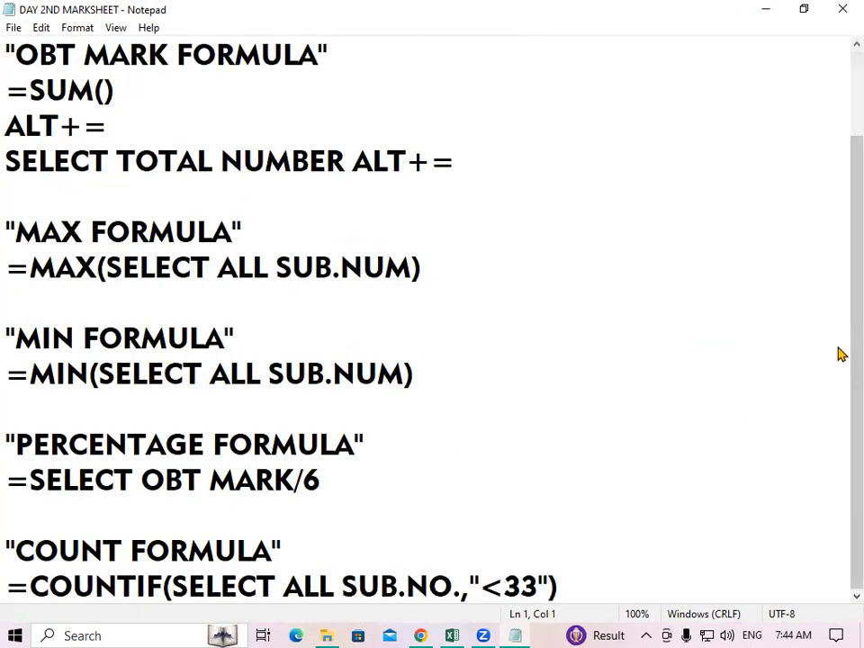
pyautogui.click(591, 580)
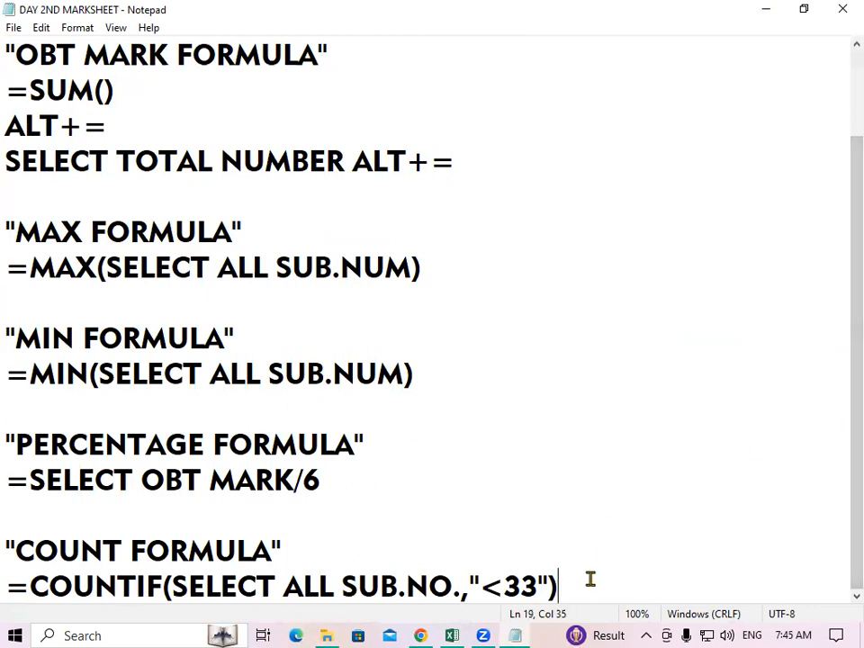
pyautogui.press('Return')
pyautogui.press('Return')
pyautogui.press('Return')
pyautogui.press('Return')
pyautogui.press('Return')
pyautogui.press('Return')
pyautogui.press('Return')
pyautogui.press('Return')
pyautogui.press('Return')
pyautogui.press('Return')
pyautogui.press('Return')
pyautogui.press('Return')
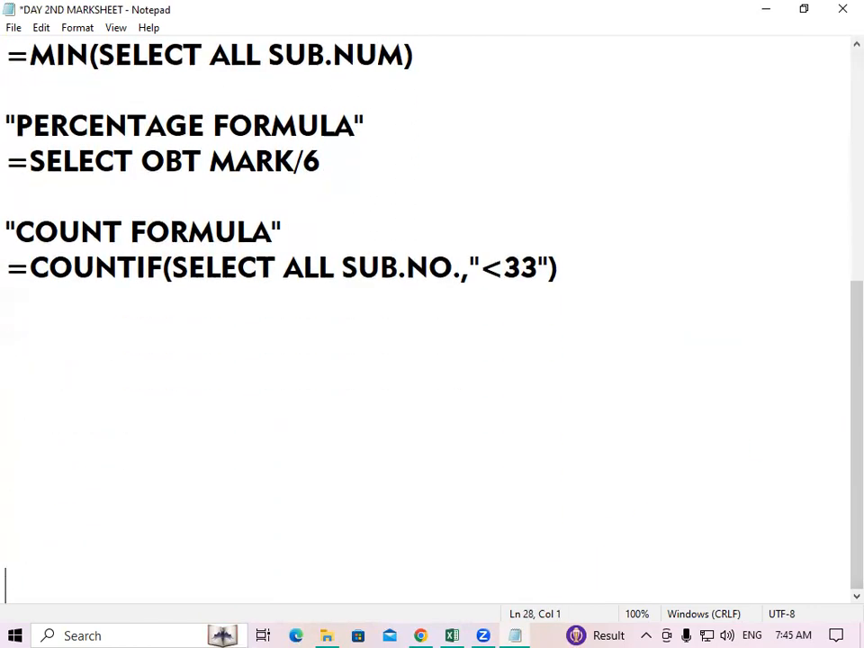
pyautogui.press('Return')
pyautogui.click(27, 213)
# Step: Write the heading "STATUS FORMULA" in double quotes, one blank line below the COUNT formula
pyautogui.write('"STST')
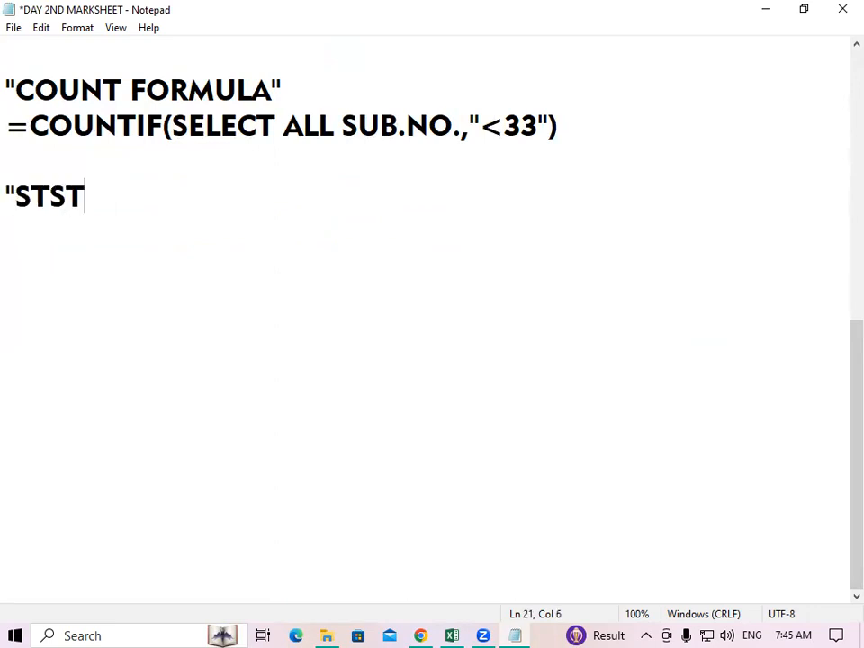
pyautogui.write('US')
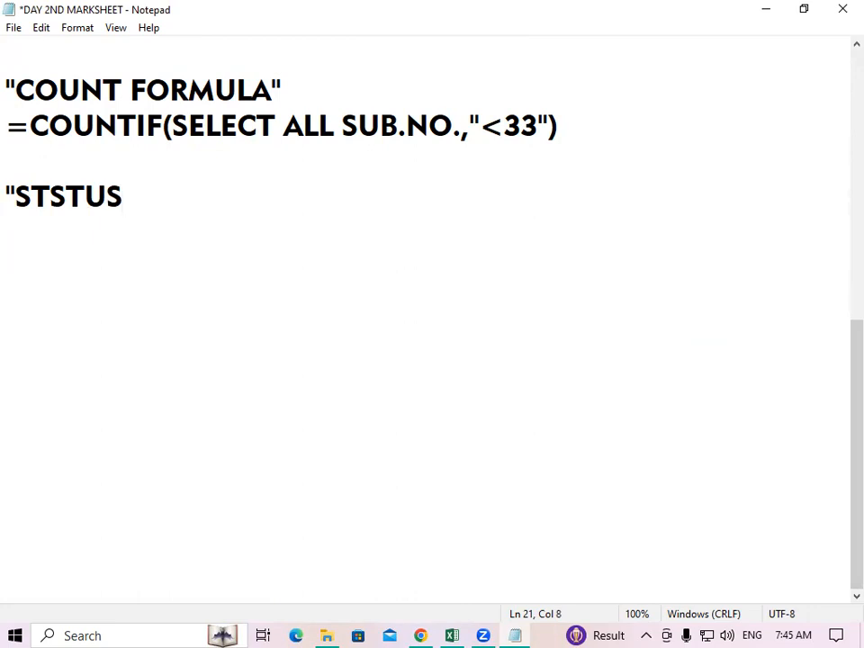
pyautogui.press('BackSpace')
pyautogui.press('BackSpace')
pyautogui.press('BackSpace')
pyautogui.press('BackSpace')
pyautogui.write('ATUS')
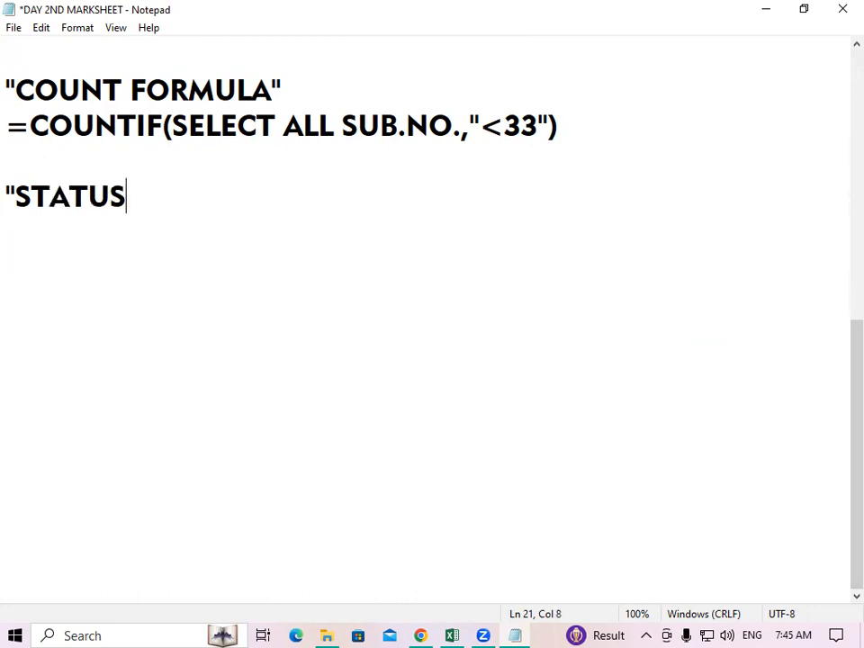
pyautogui.write(' FOR')
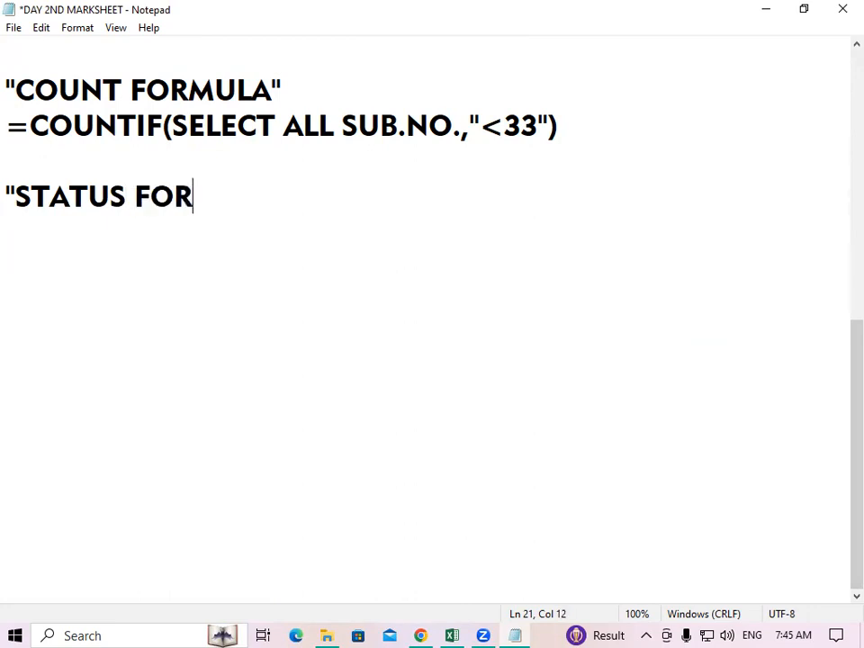
pyautogui.write("MULA'")
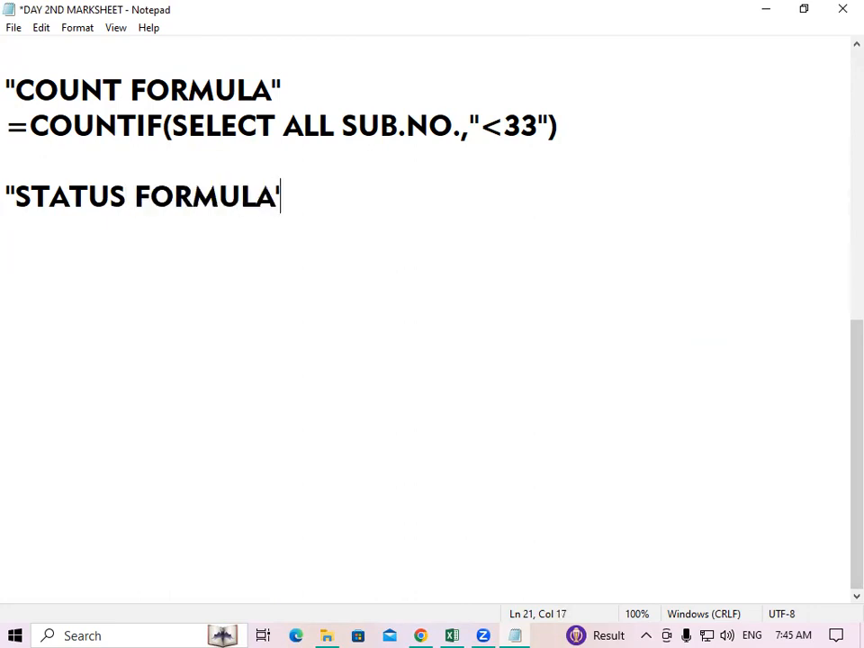
pyautogui.press('BackSpace')
pyautogui.write('"')
# Step: Write =IF(SELECT COUNT=0,"PASS",IF(SELECT COUNT=1,"SP","FAIL")) on the line under the STATUS FORMULA heading
pyautogui.press('Return')
pyautogui.write('=IF')
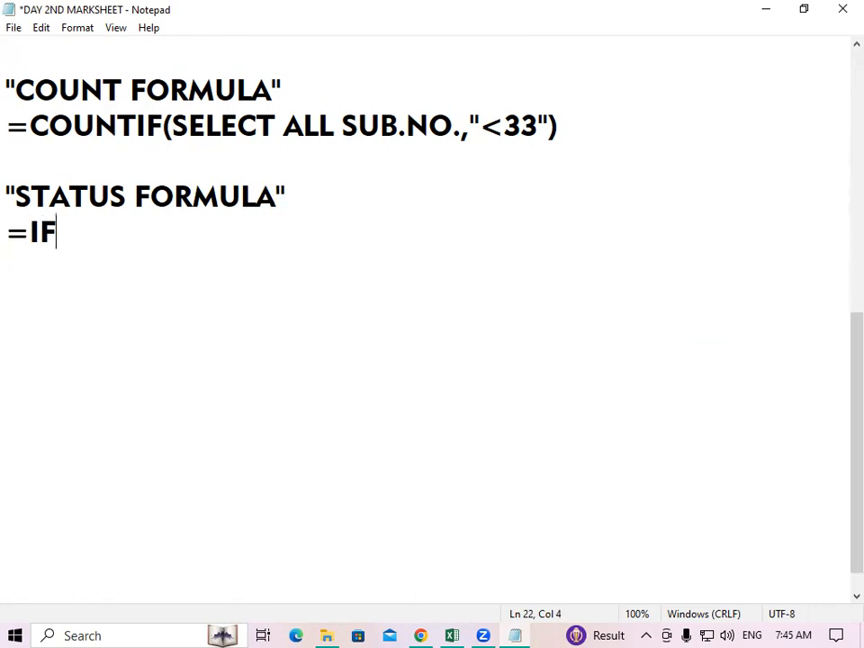
pyautogui.write('(SE')
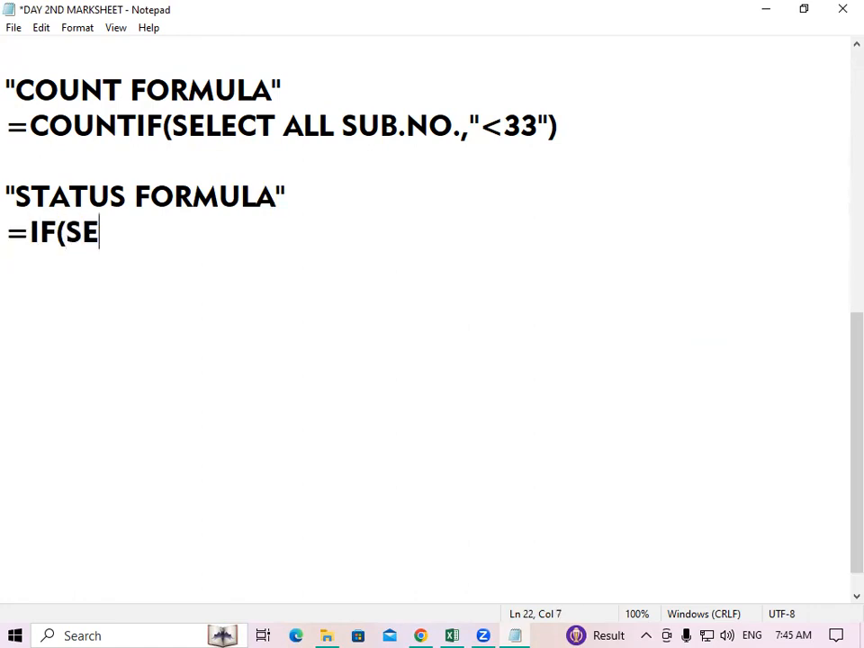
pyautogui.write('LECT ')
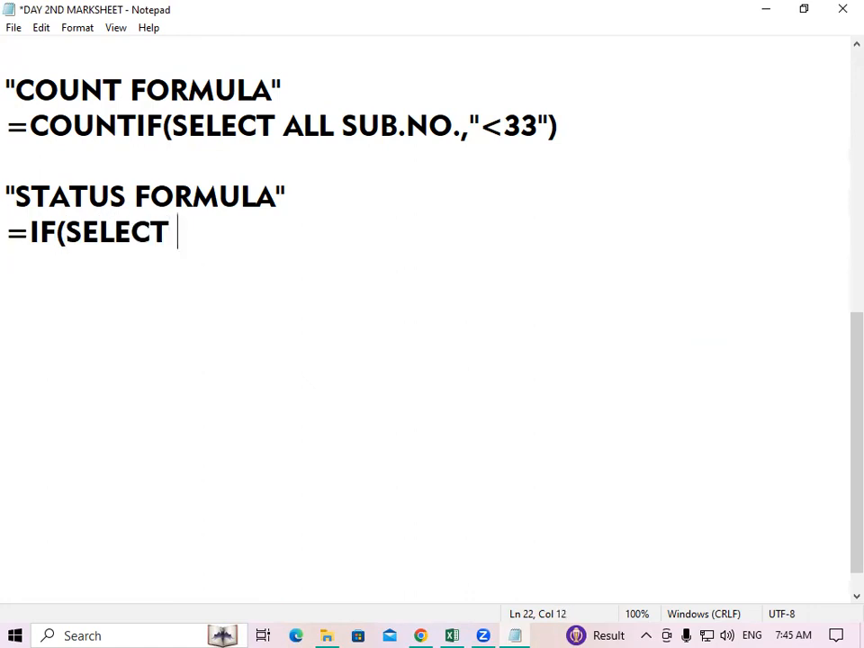
pyautogui.write('COUNT=0')
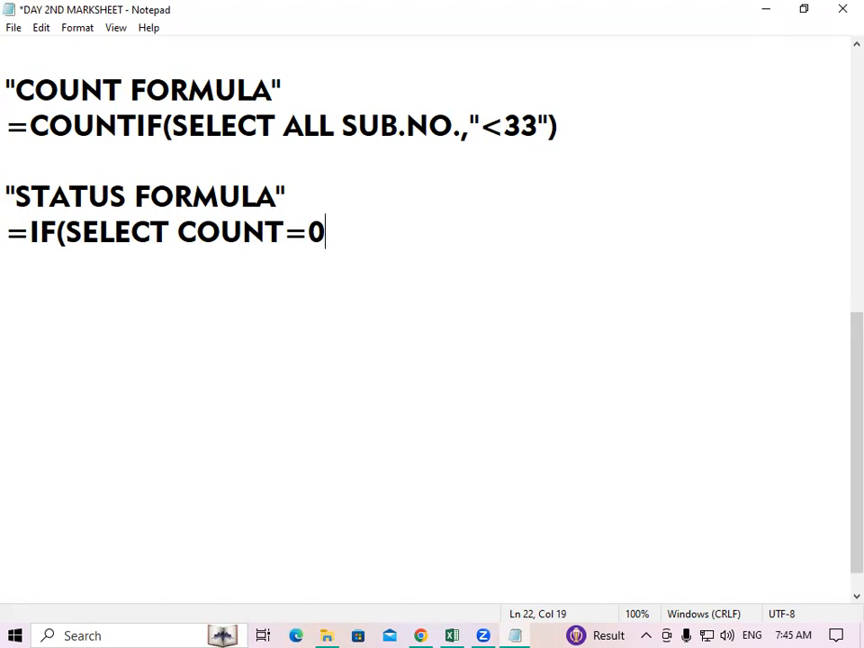
pyautogui.write(',"PAS')
pyautogui.write('S')
pyautogui.write('",IF')
pyautogui.write('(')
pyautogui.write('SELEC')
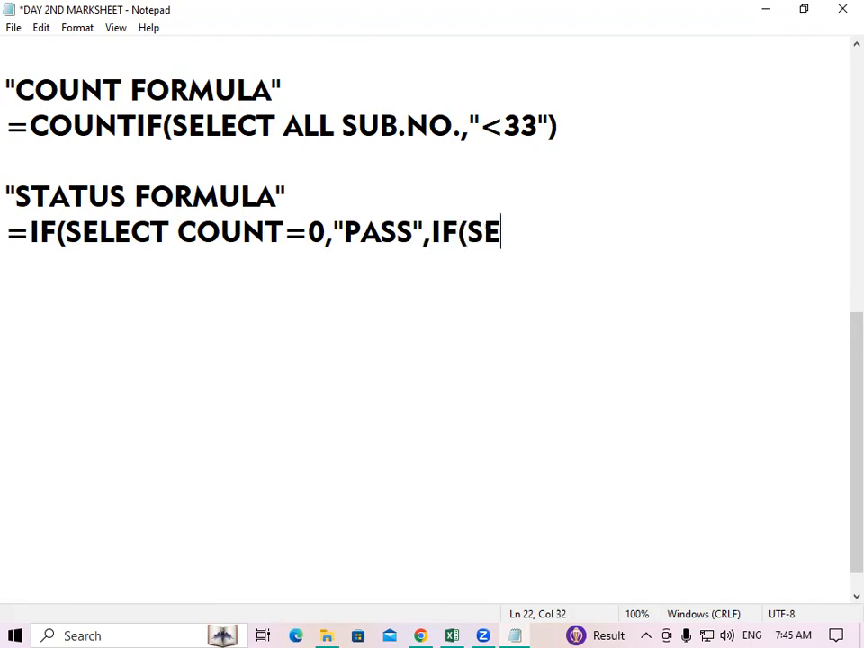
pyautogui.write('T ')
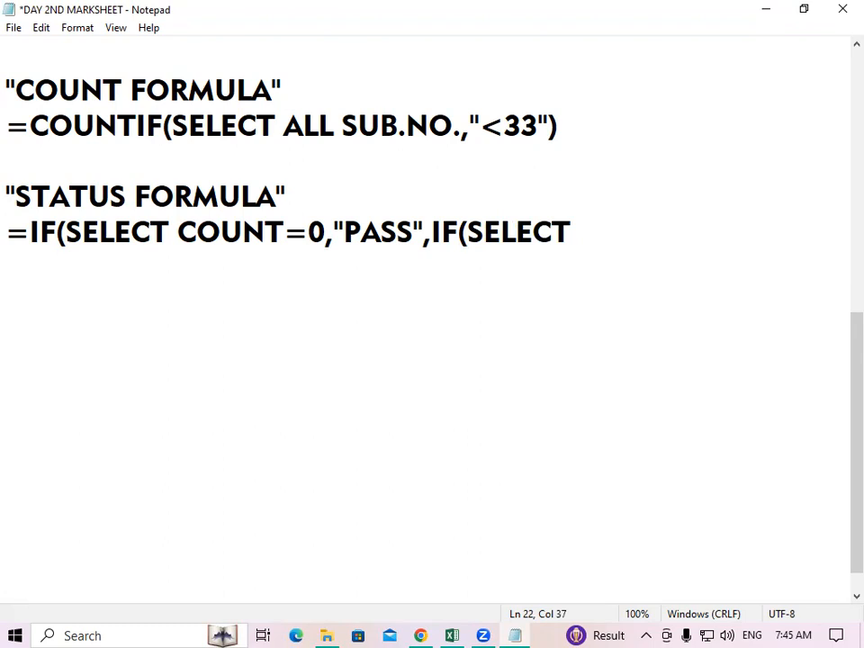
pyautogui.write('COUNT=1,"SP",')
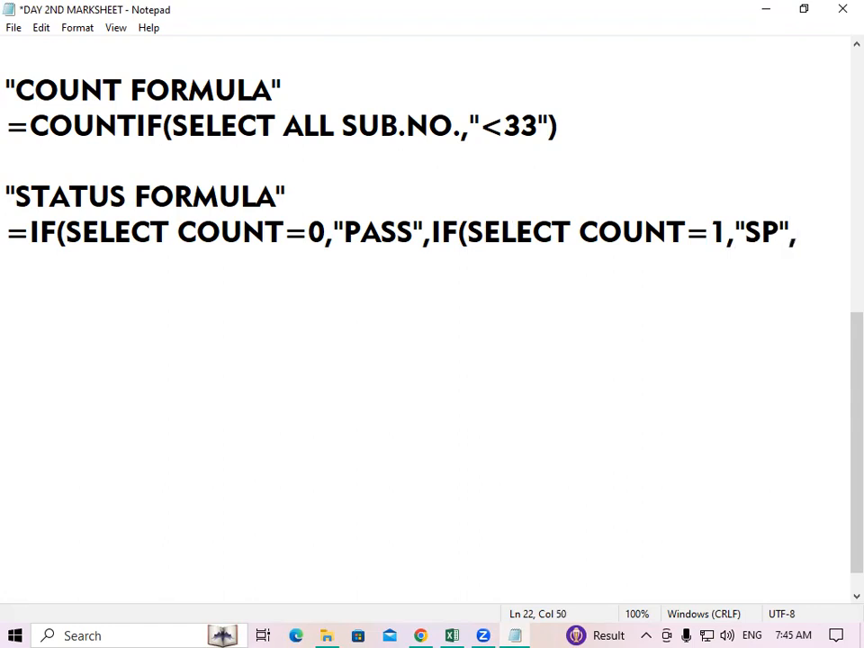
pyautogui.write('I')
pyautogui.press('BackSpace')
pyautogui.write('"FAIL"')
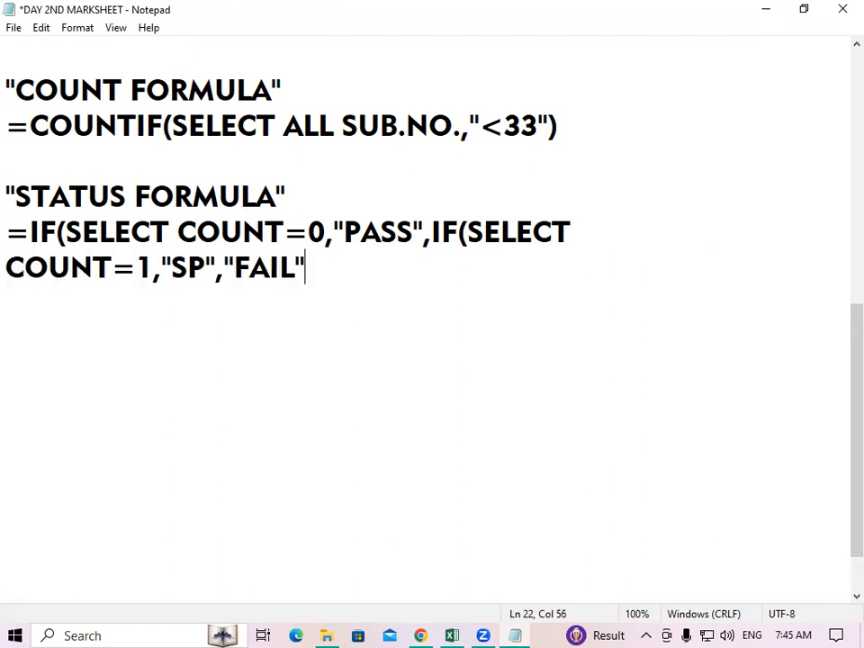
pyautogui.write('))')
# Step: Add the heading "DIVISION FORMULA" in double quotes, one blank line below the STATUS formula
pyautogui.press('Return')
pyautogui.press('Return')
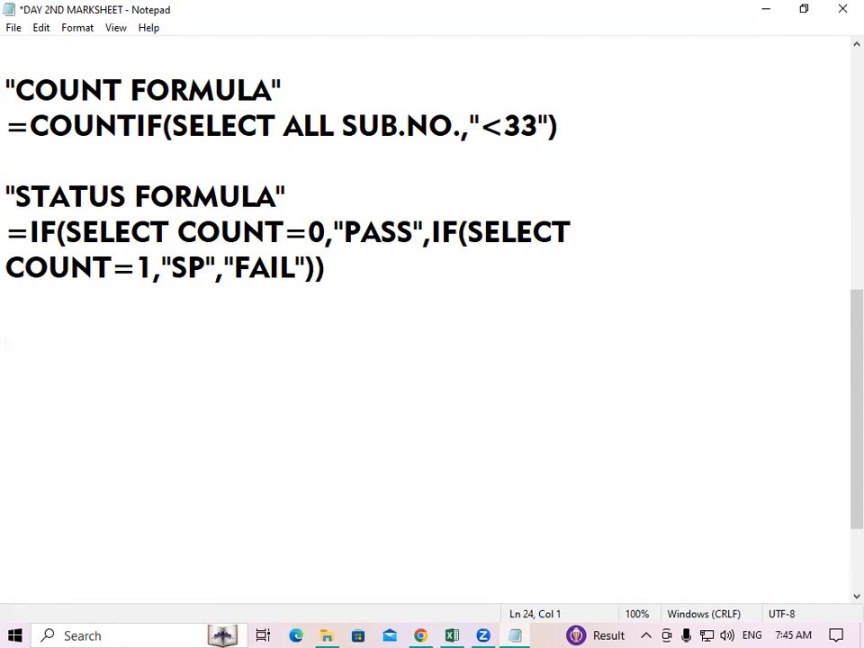
pyautogui.write('DIVISION ')
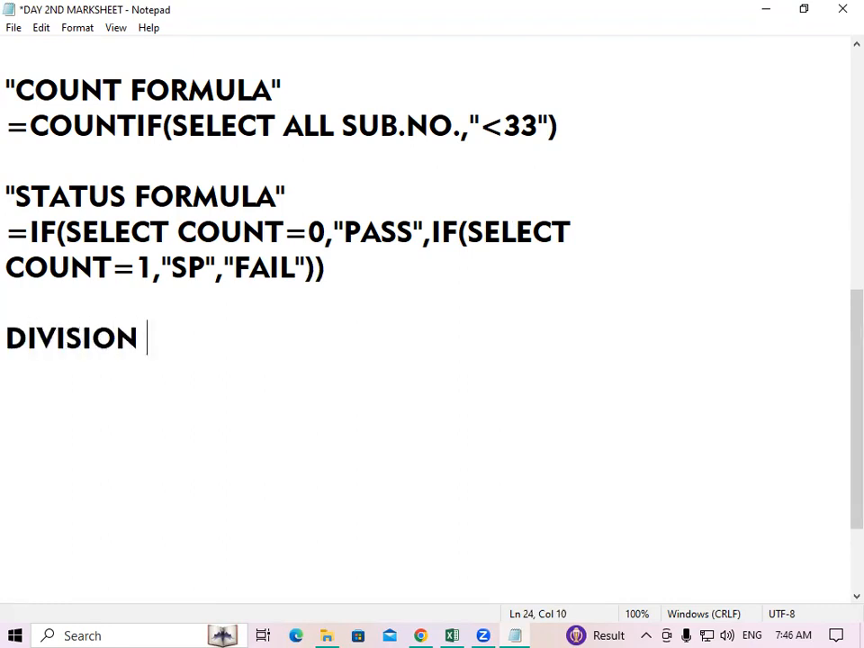
pyautogui.write('FORMU')
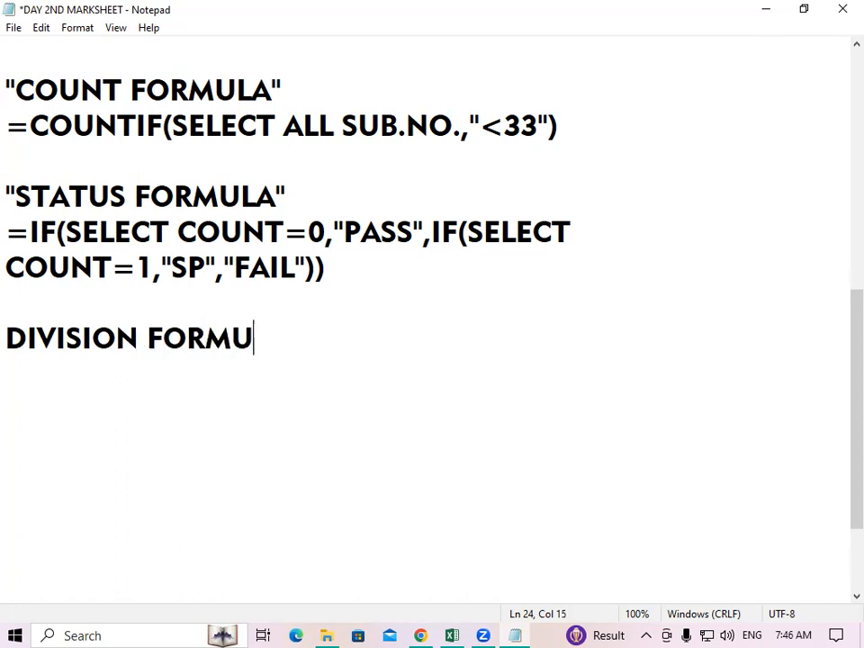
pyautogui.write('LA"')
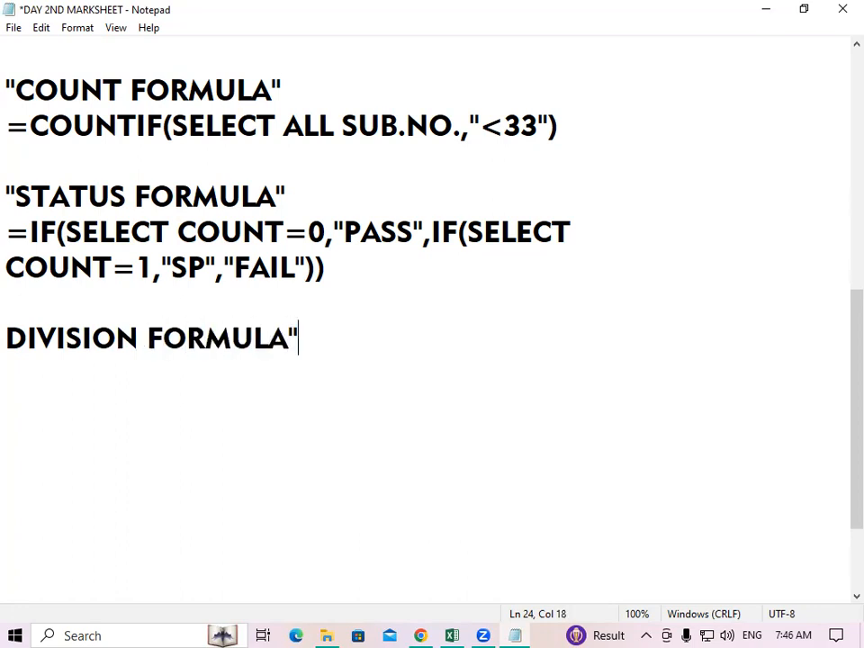
pyautogui.click(8, 338)
pyautogui.write('"')
pyautogui.click(395, 378)
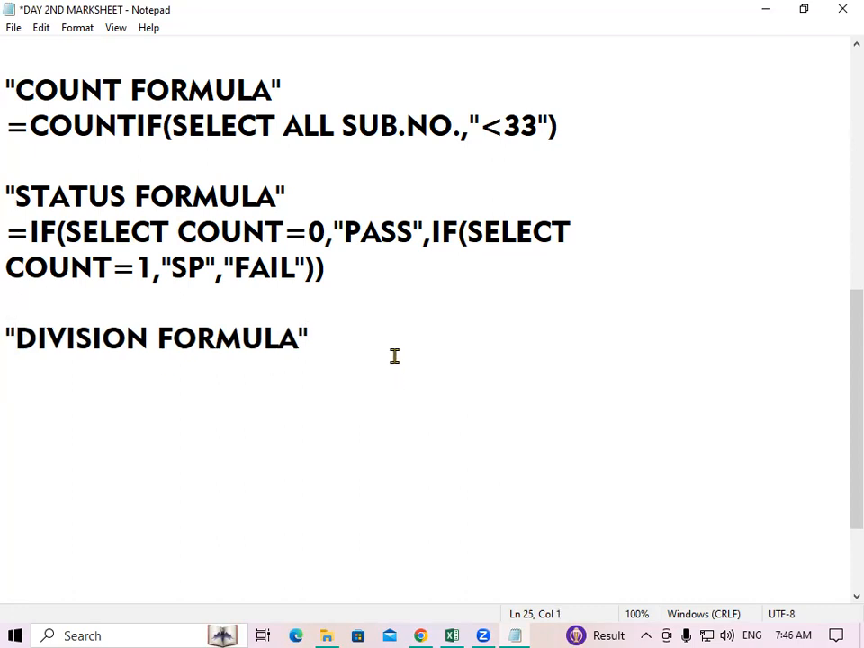
# Step: Begin the nested formula under the DIVISION FORMULA heading with =IF(SELECT PERCEENTAGE>=60,"FIRST",IF(SELECT
pyautogui.write('=IF')
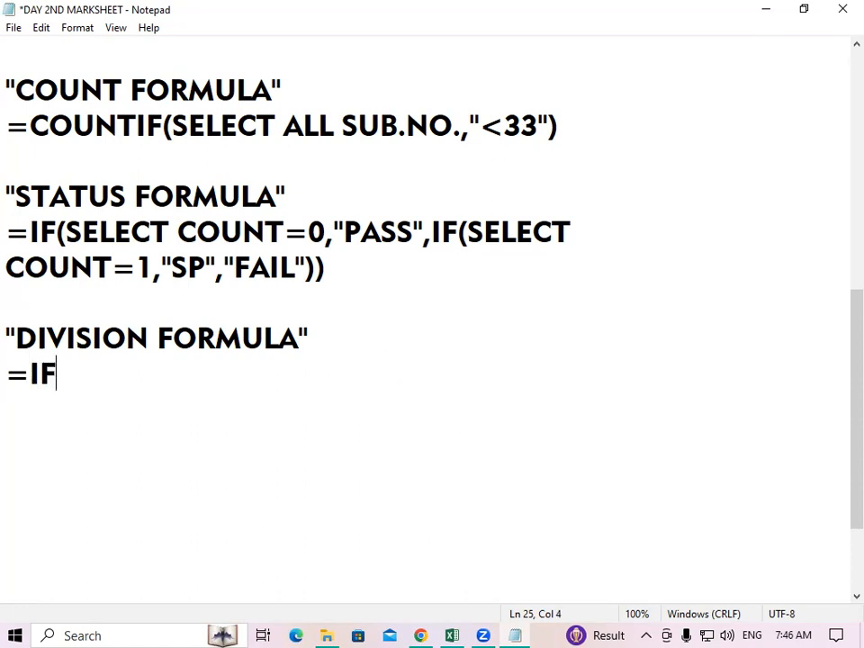
pyautogui.write('(SE')
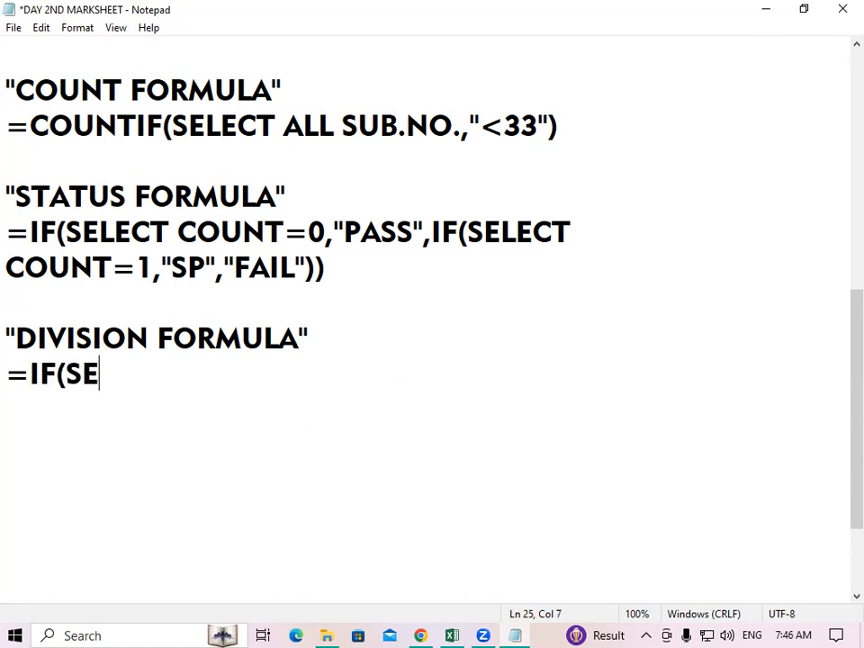
pyautogui.write('LECT ')
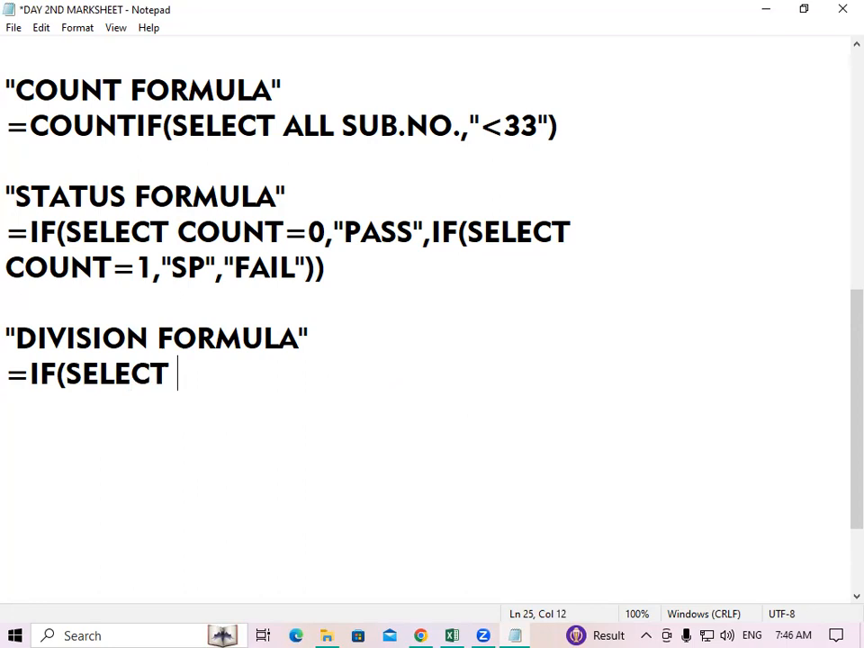
pyautogui.write('PERCEENTAGE')
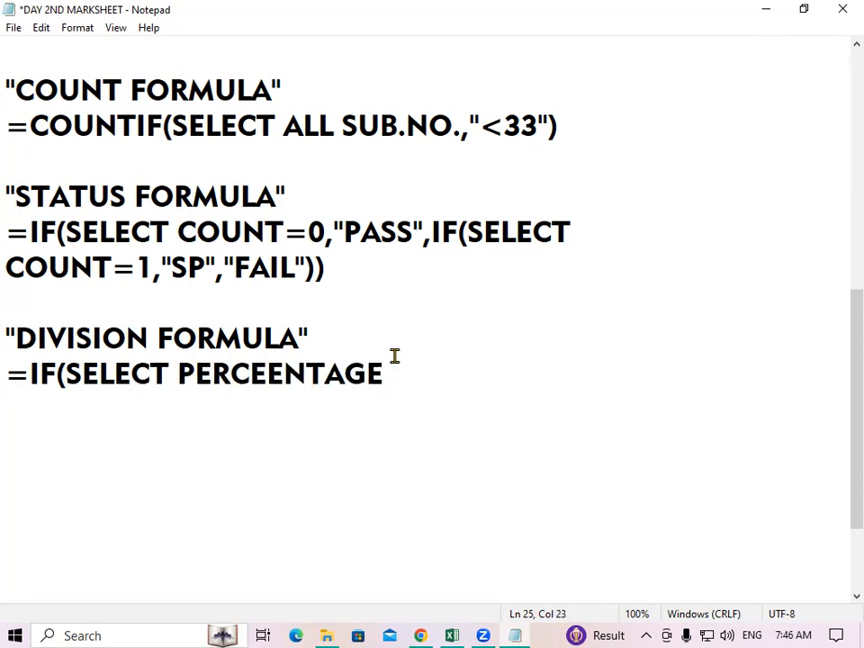
pyautogui.write('>=60,"FIRST",')
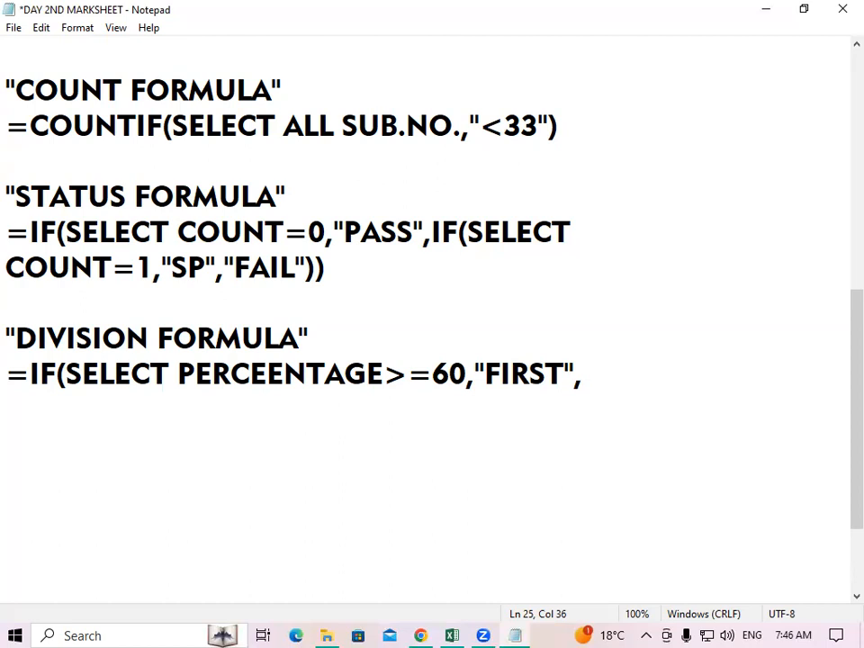
pyautogui.write('IF(')
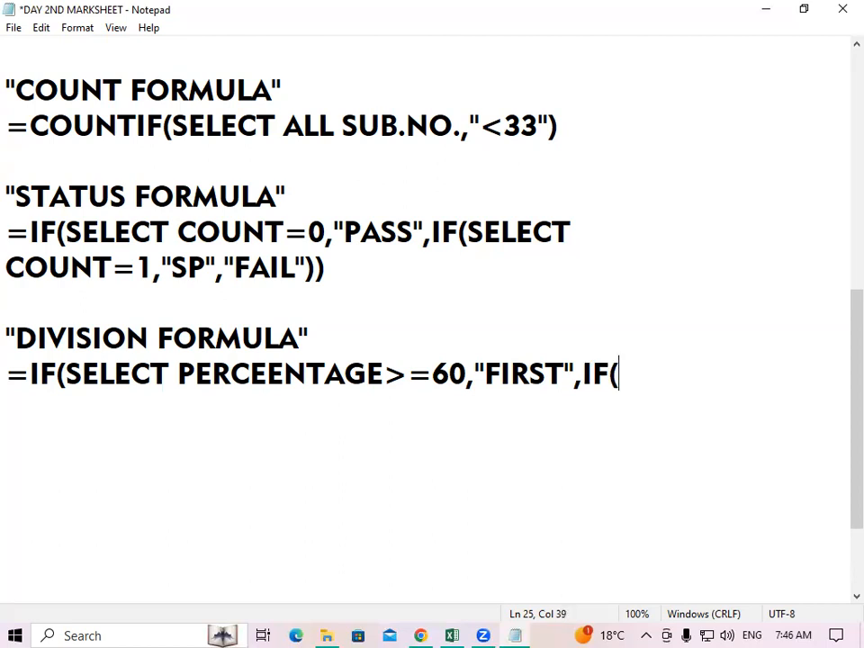
pyautogui.write('SELECT')
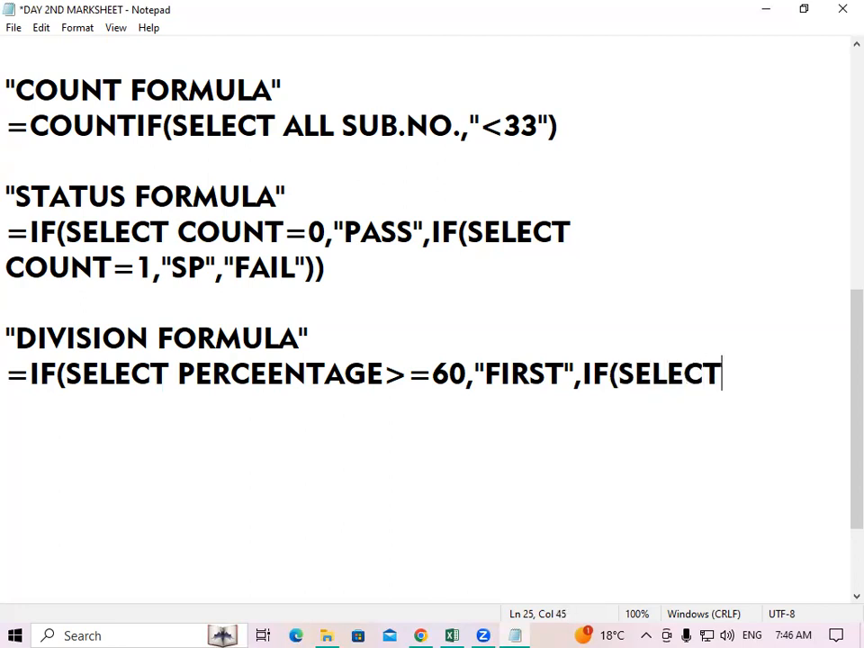